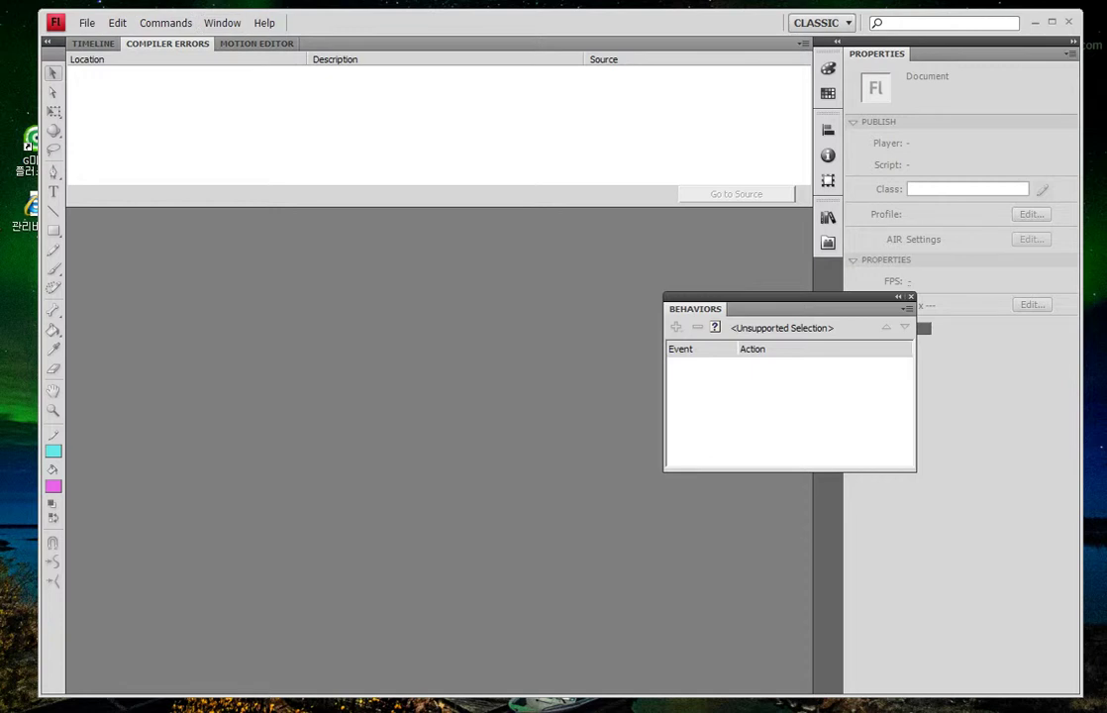
# Reset the Classic workspace to its default layout and collapse the panel dock to icons.
pyautogui.click(821, 22)
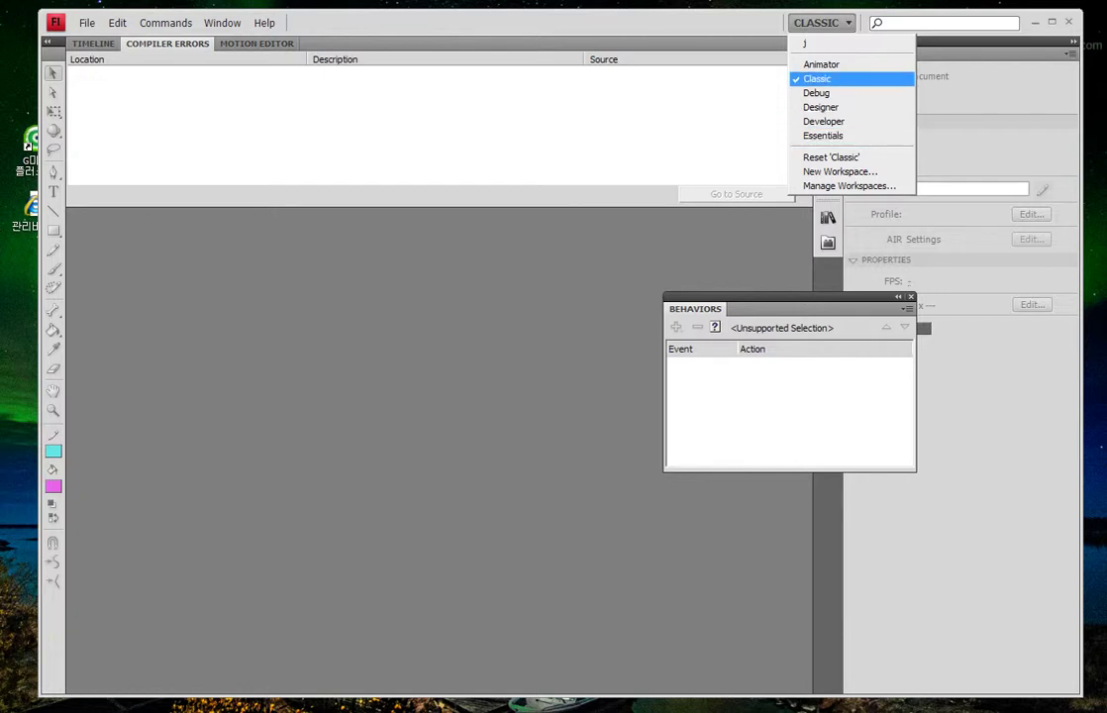
pyautogui.click(828, 79)
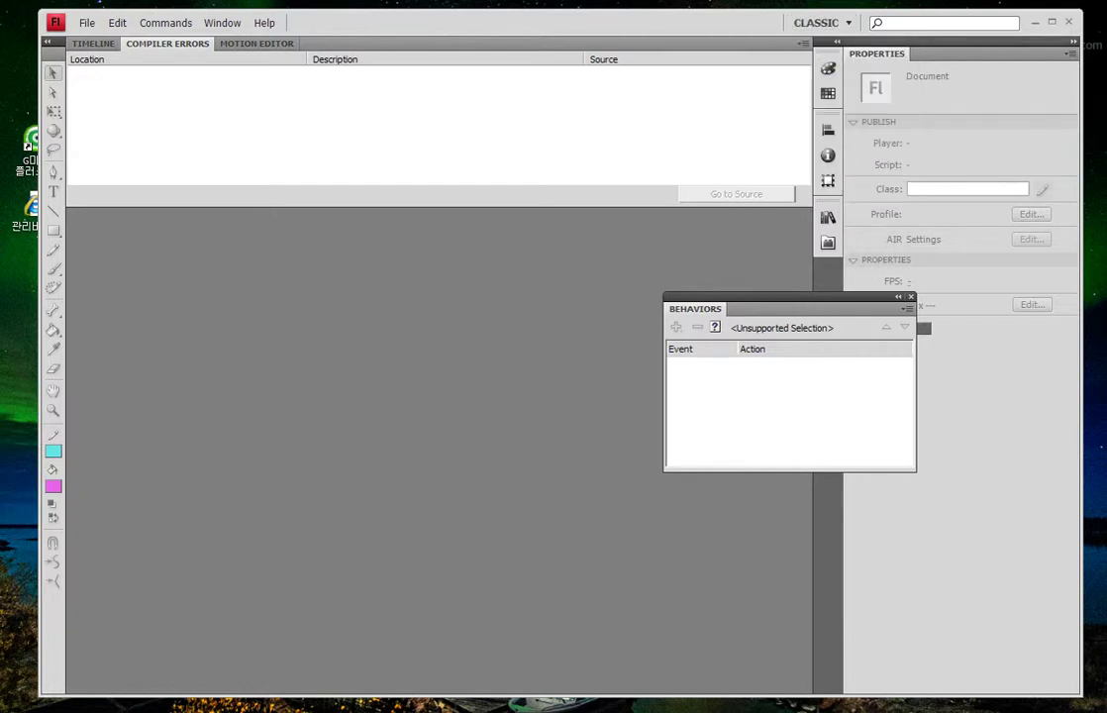
pyautogui.click(822, 23)
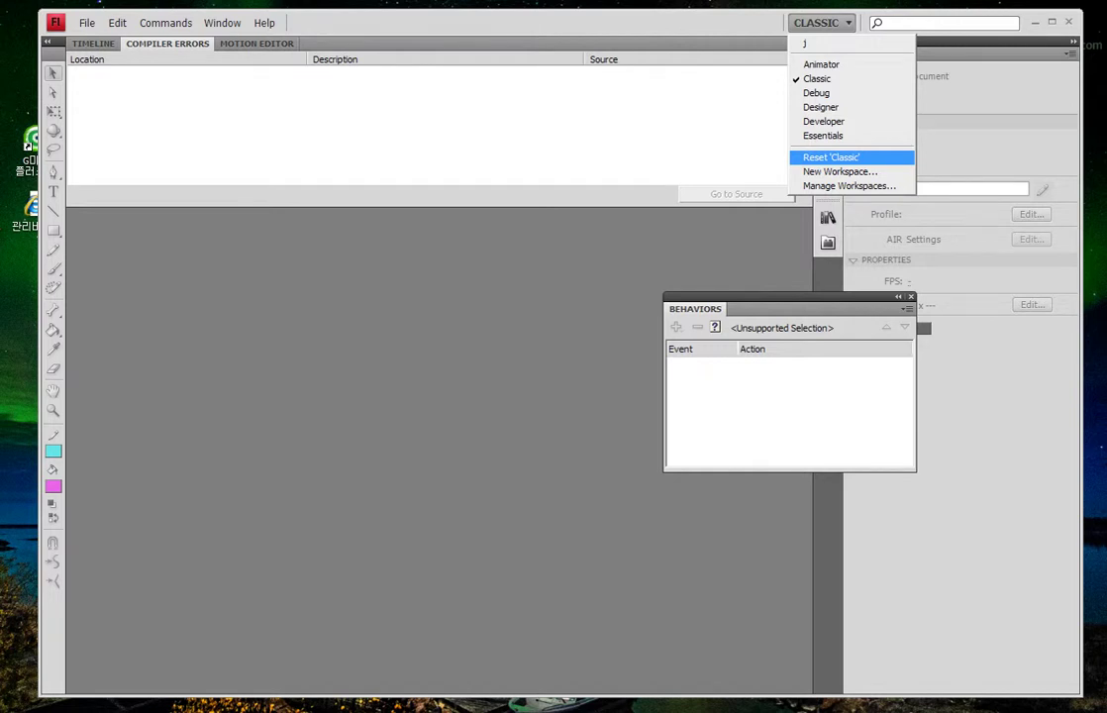
pyautogui.click(832, 157)
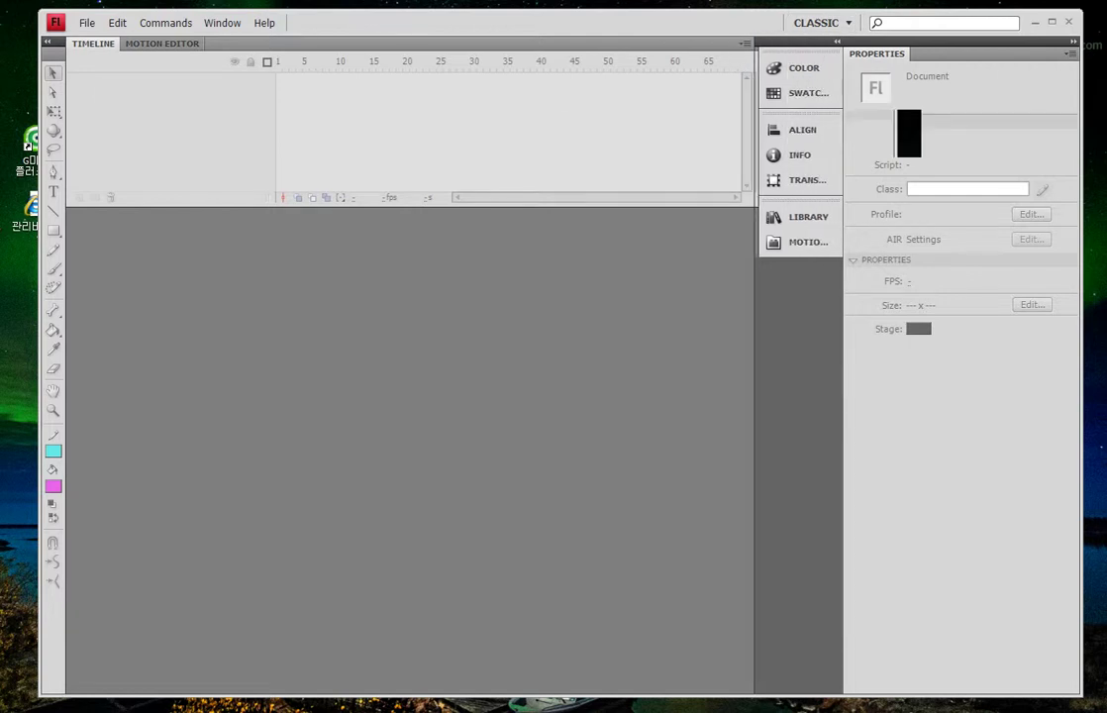
pyautogui.moveTo(813, 396); pyautogui.dragTo(723, 396)
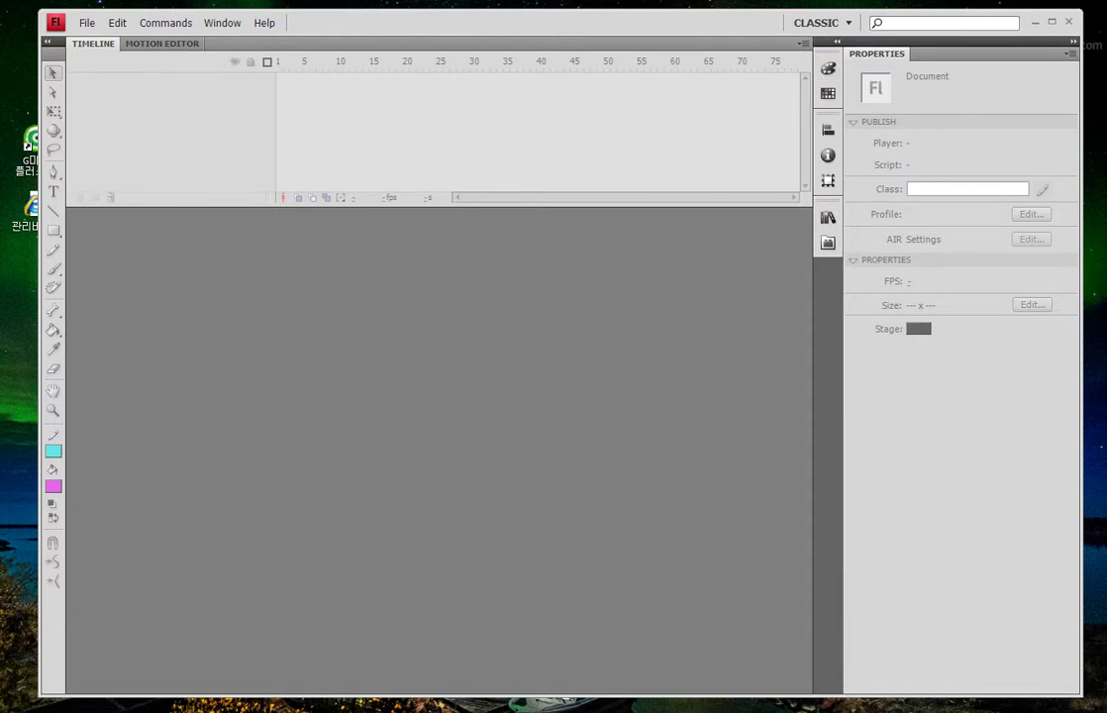
pyautogui.click(835, 42)
# Look through the collapsed Info, Align, Swatches, Color, Library, Motion Presets and Transform panels.
pyautogui.click(828, 154)
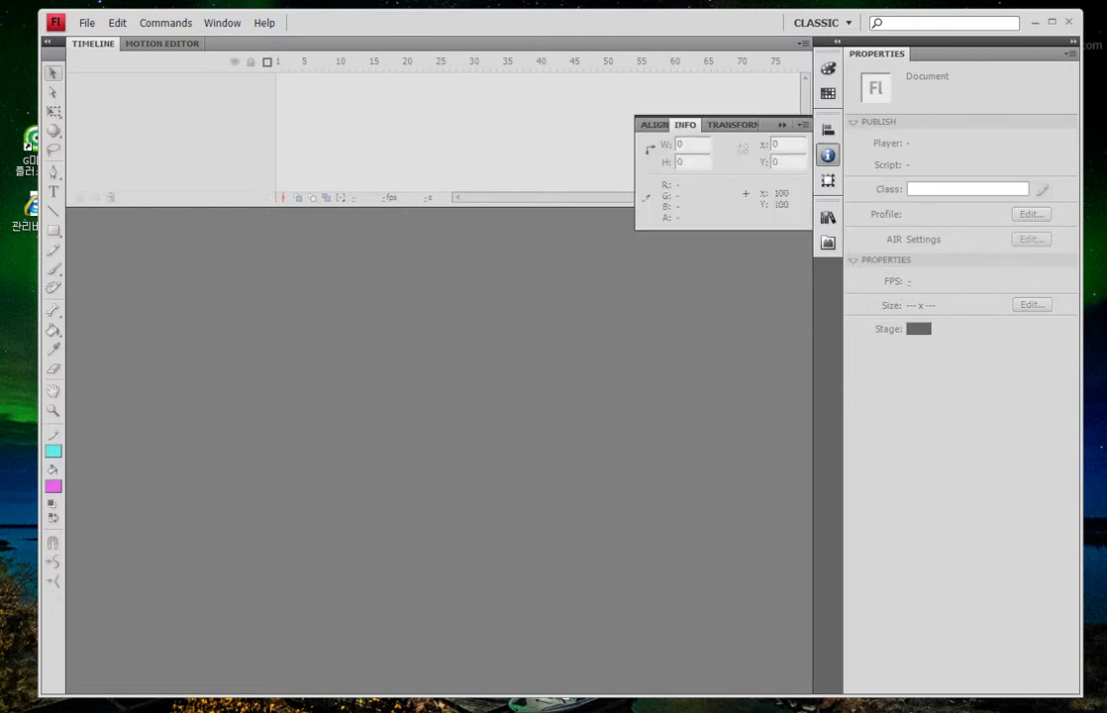
pyautogui.click(829, 129)
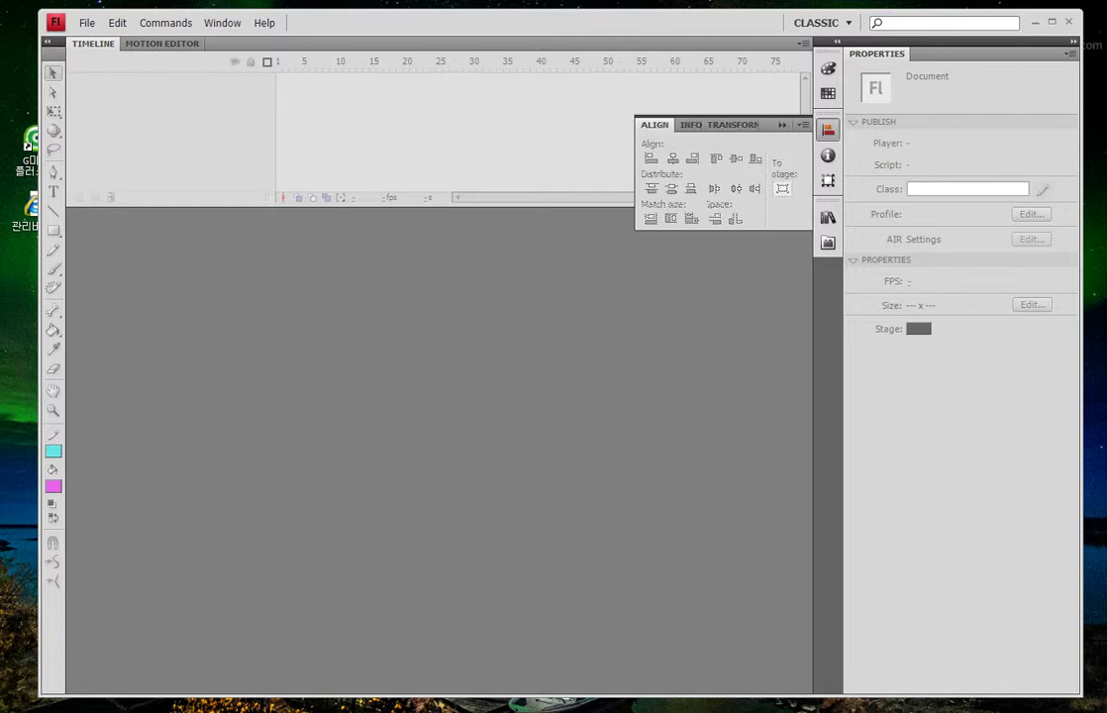
pyautogui.click(828, 129)
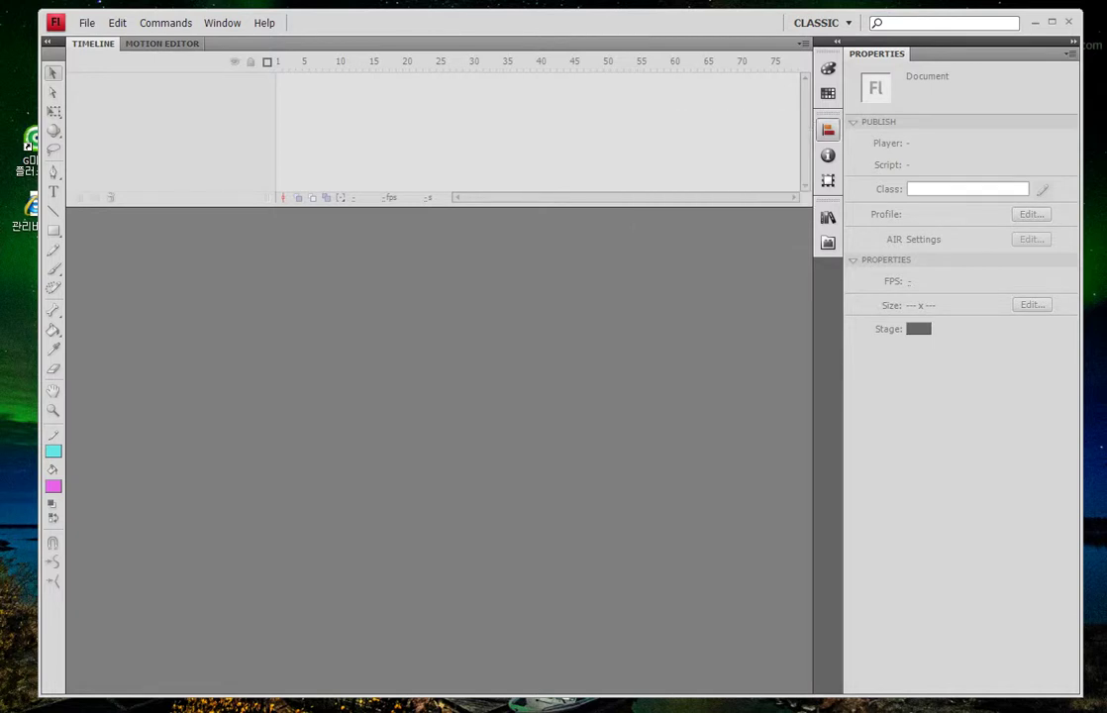
pyautogui.click(828, 93)
pyautogui.click(828, 68)
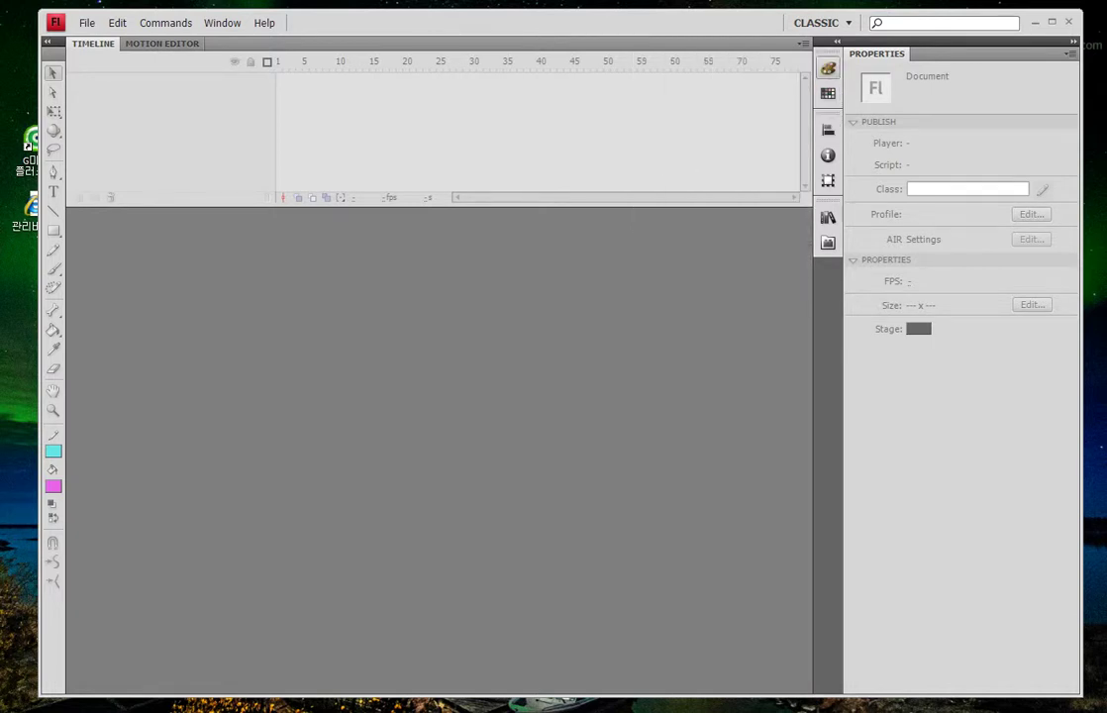
pyautogui.click(828, 217)
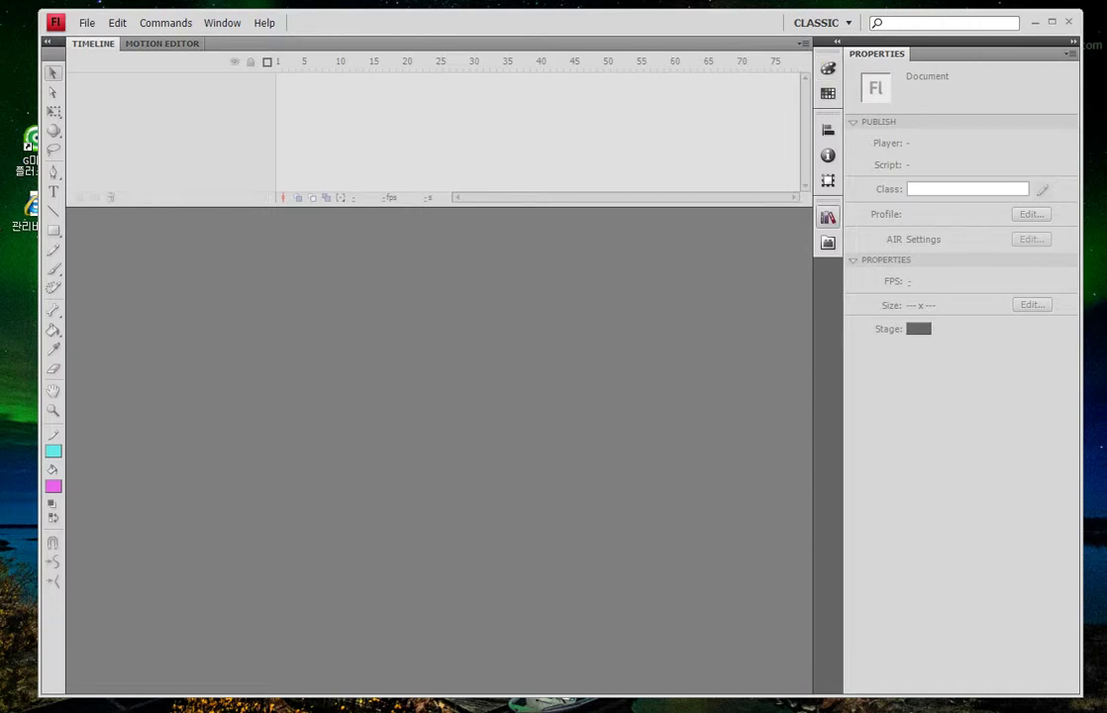
pyautogui.click(828, 217)
pyautogui.click(828, 242)
pyautogui.click(828, 243)
pyautogui.click(828, 180)
pyautogui.click(828, 180)
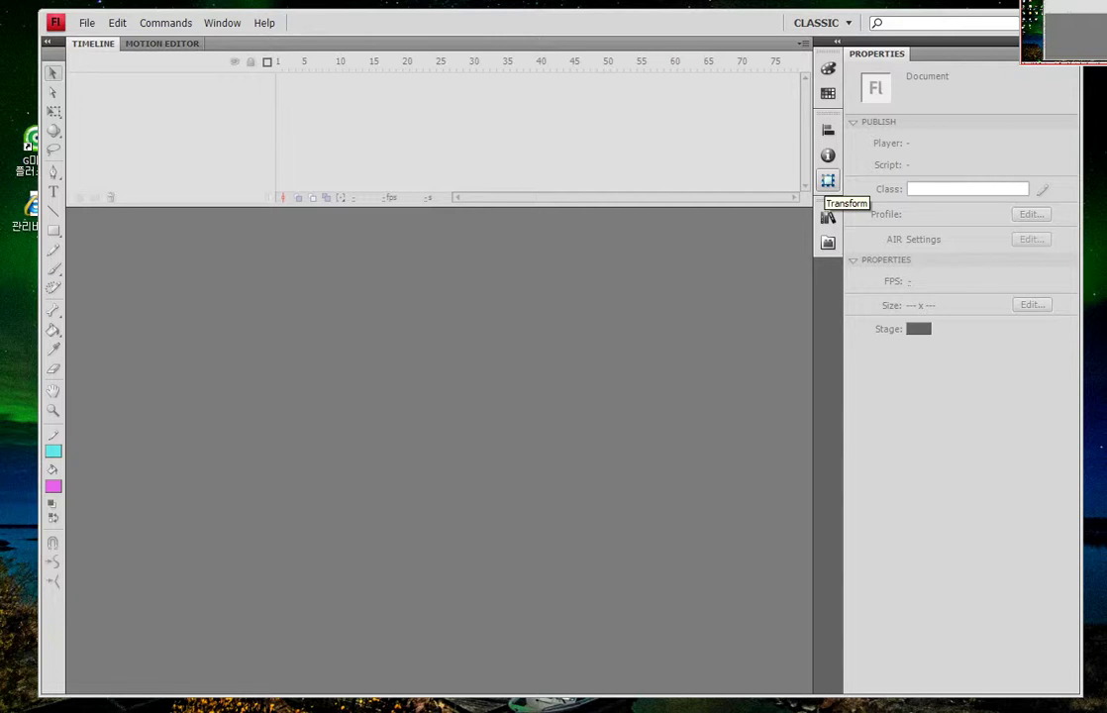
pyautogui.moveTo(98, 82)
pyautogui.mouseDown()
pyautogui.moveTo(83, 35)
pyautogui.moveTo(119, 48)
pyautogui.moveTo(75, 63)
pyautogui.mouseUp()
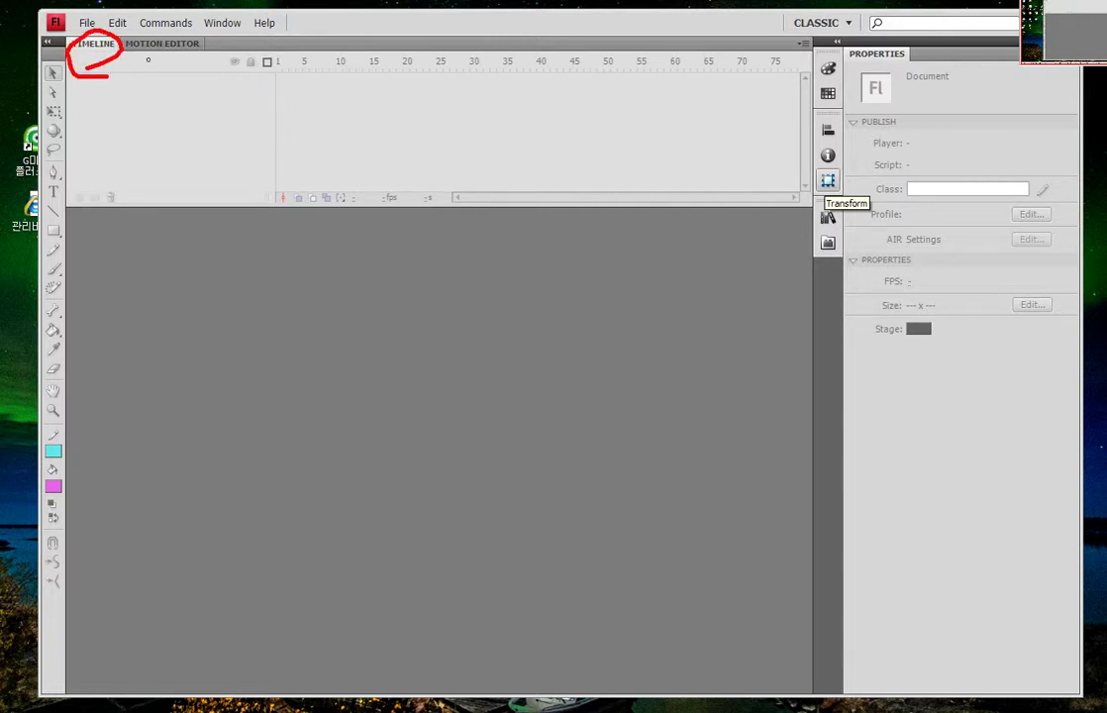
pyautogui.moveTo(117, 56)
pyautogui.mouseDown()
pyautogui.moveTo(148, 41)
pyautogui.moveTo(159, 67)
pyautogui.moveTo(148, 61)
pyautogui.moveTo(167, 44)
pyautogui.moveTo(138, 67)
pyautogui.moveTo(177, 70)
pyautogui.mouseUp()
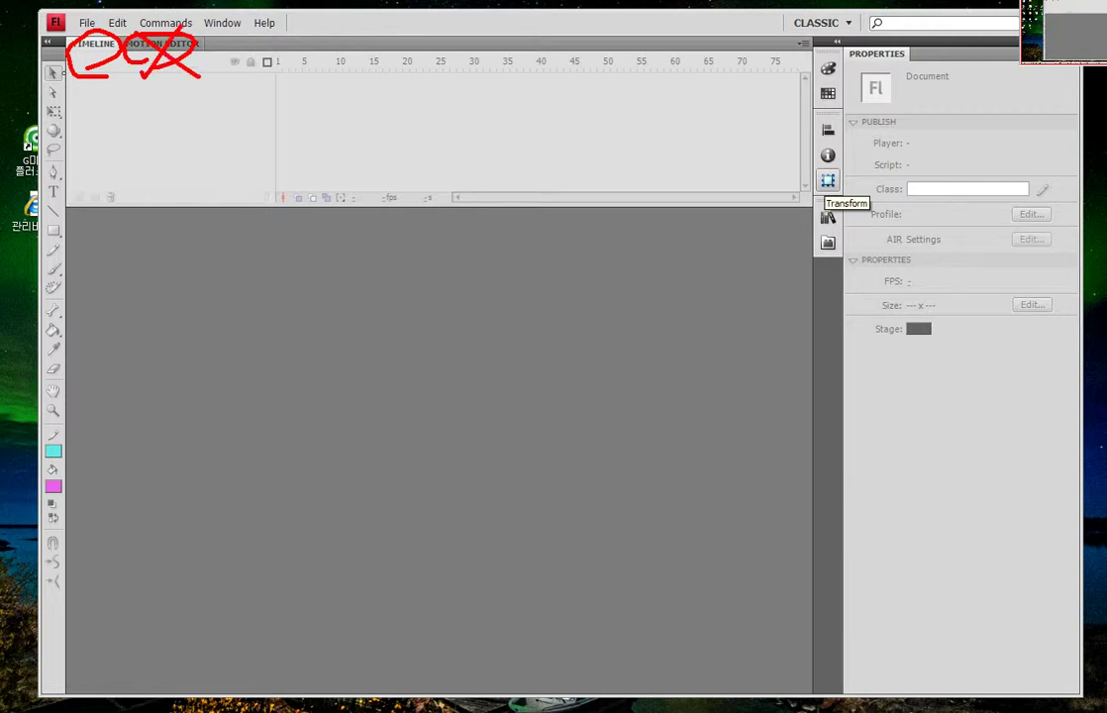
pyautogui.moveTo(93, 60)
pyautogui.mouseDown()
pyautogui.moveTo(69, 27)
pyautogui.moveTo(99, 102)
pyautogui.mouseUp()
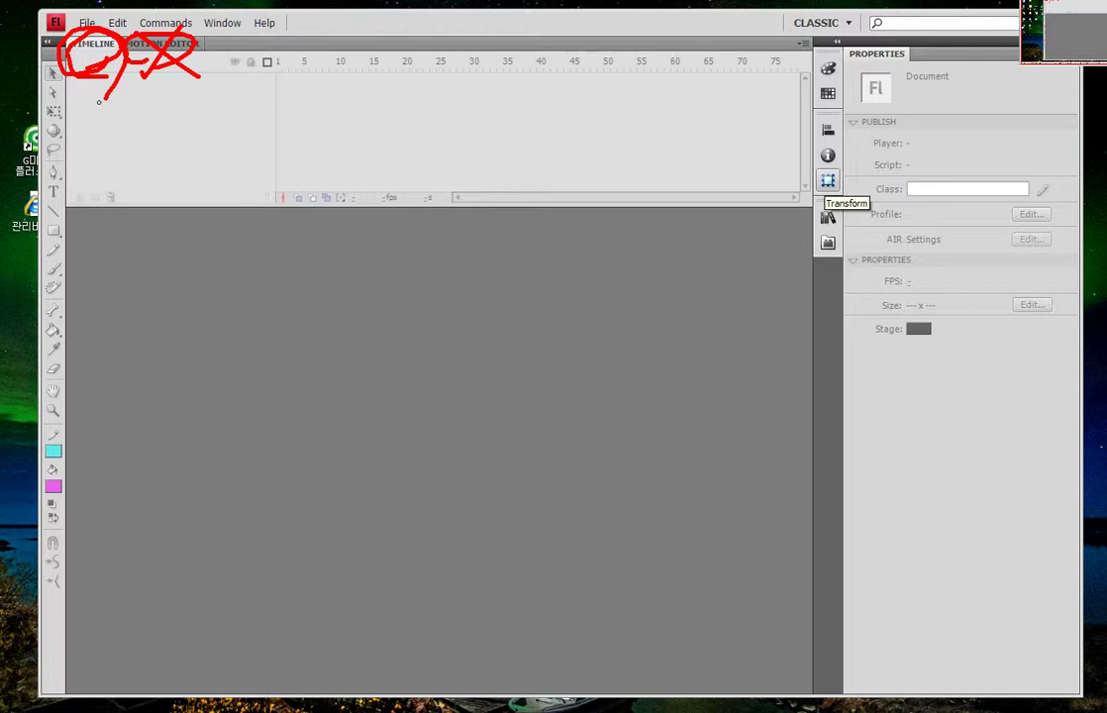
pyautogui.moveTo(237, 131)
pyautogui.mouseDown()
pyautogui.moveTo(220, 184)
pyautogui.moveTo(244, 184)
pyautogui.mouseUp()
pyautogui.moveTo(267, 118); pyautogui.dragTo(265, 226)
pyautogui.moveTo(299, 147)
pyautogui.mouseDown()
pyautogui.moveTo(324, 142)
pyautogui.moveTo(319, 196)
pyautogui.mouseUp()
pyautogui.moveTo(375, 119)
pyautogui.mouseDown()
pyautogui.moveTo(371, 212)
pyautogui.moveTo(426, 164)
pyautogui.mouseUp()
pyautogui.moveTo(354, 169)
pyautogui.mouseDown()
pyautogui.moveTo(371, 225)
pyautogui.moveTo(434, 224)
pyautogui.mouseUp()
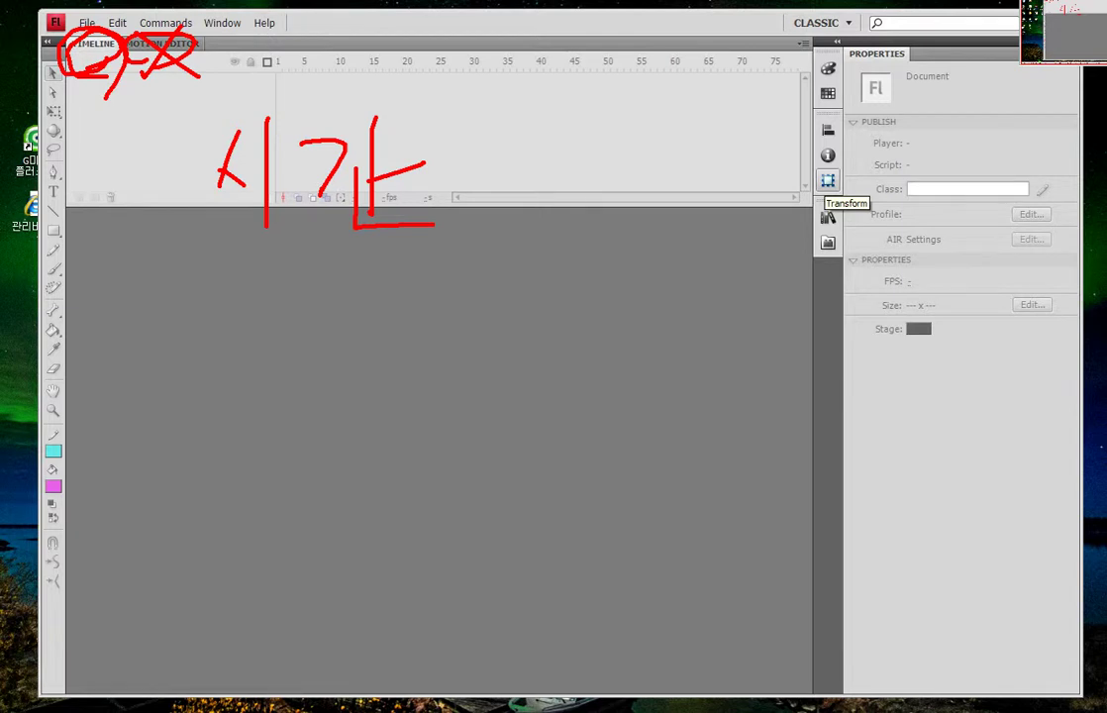
pyautogui.moveTo(226, 352)
pyautogui.mouseDown()
pyautogui.moveTo(279, 335)
pyautogui.moveTo(588, 367)
pyautogui.moveTo(613, 354)
pyautogui.moveTo(530, 414)
pyautogui.mouseUp()
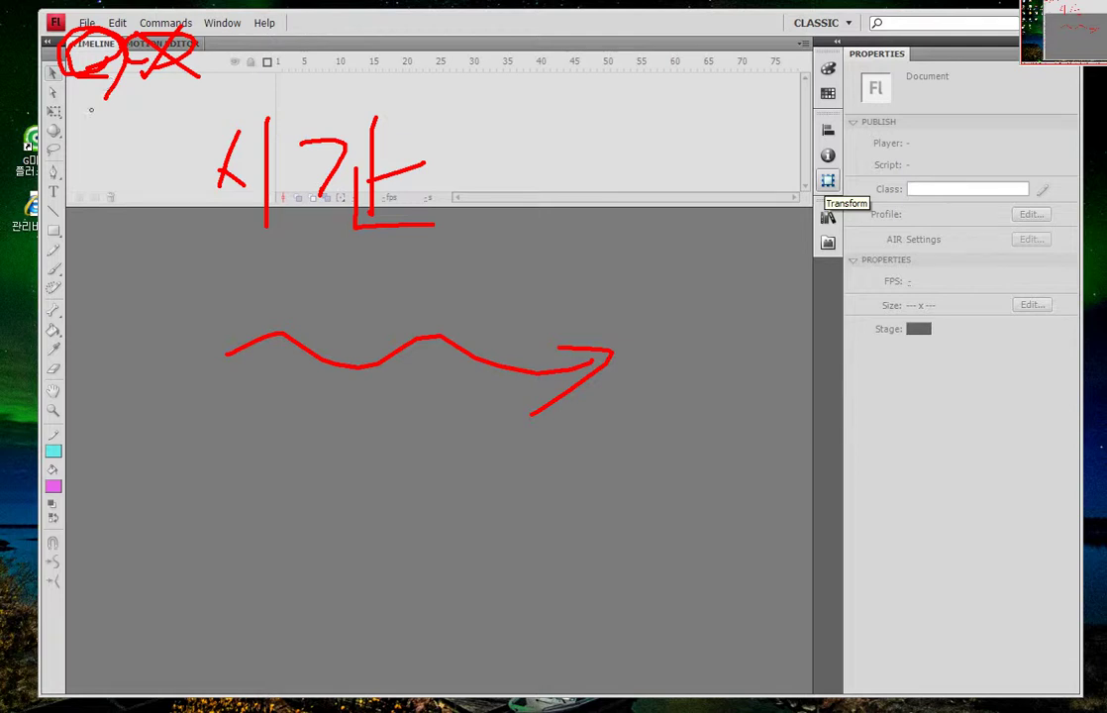
pyautogui.moveTo(90, 41)
pyautogui.mouseDown()
pyautogui.moveTo(54, 111)
pyautogui.moveTo(239, 220)
pyautogui.moveTo(467, 148)
pyautogui.moveTo(178, 72)
pyautogui.moveTo(117, 73)
pyautogui.mouseUp()
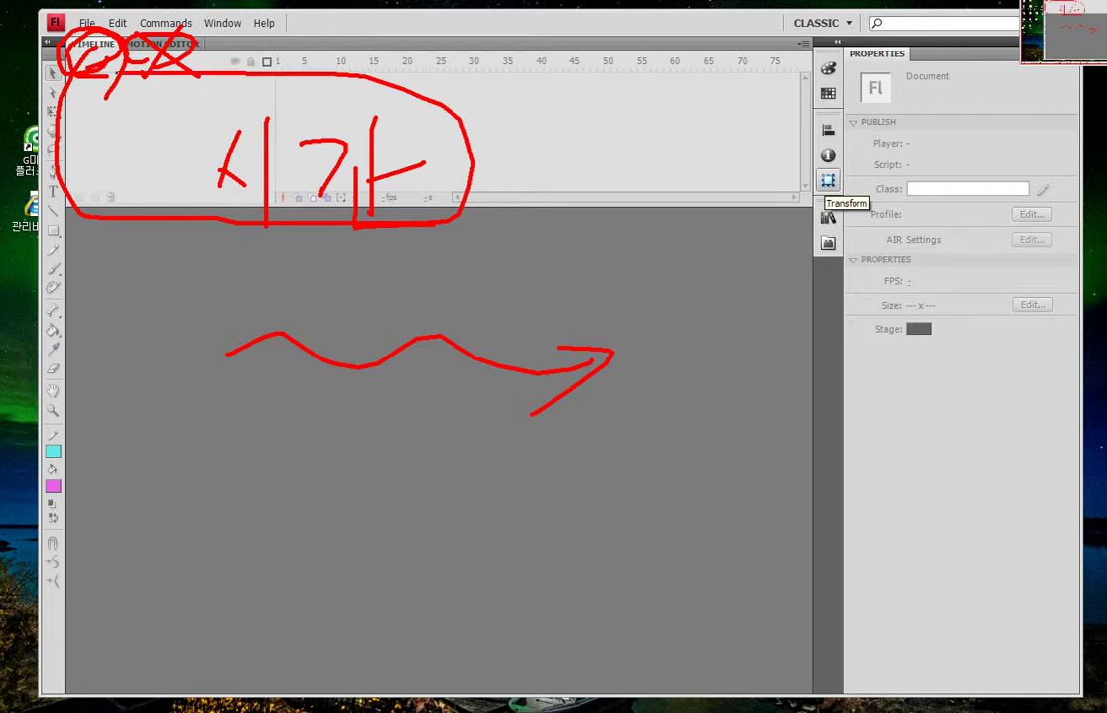
pyautogui.press('Escape')
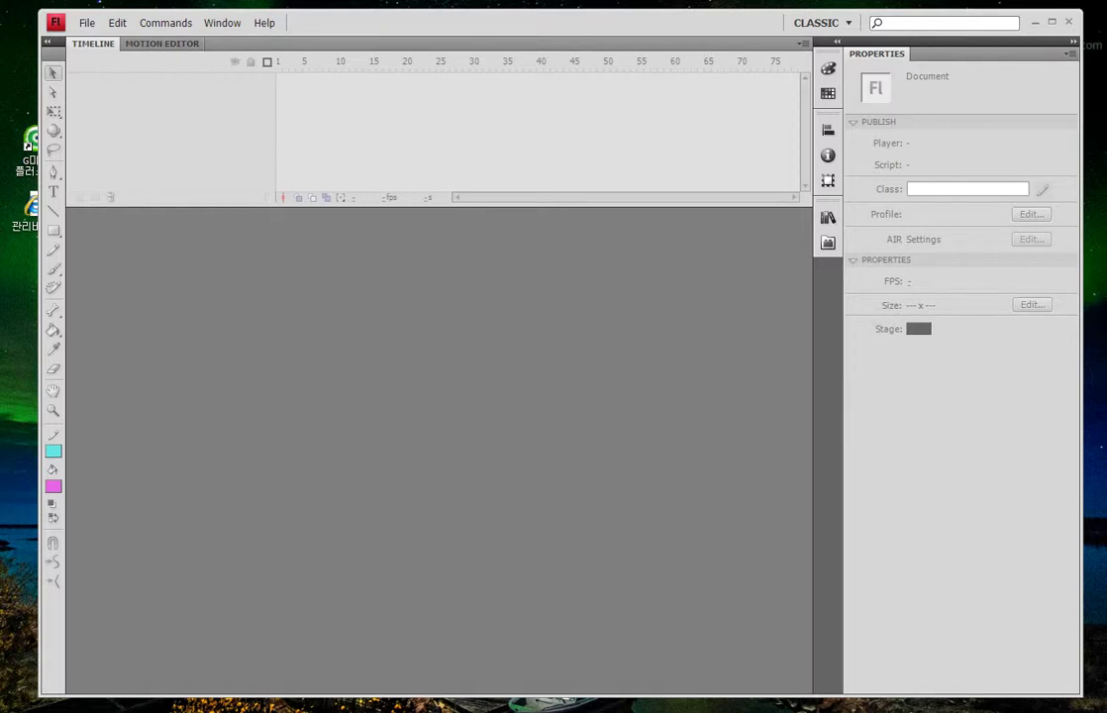
# Bring up the New Document dialog to choose a document type.
pyautogui.hotkey('ctrl', 'n')
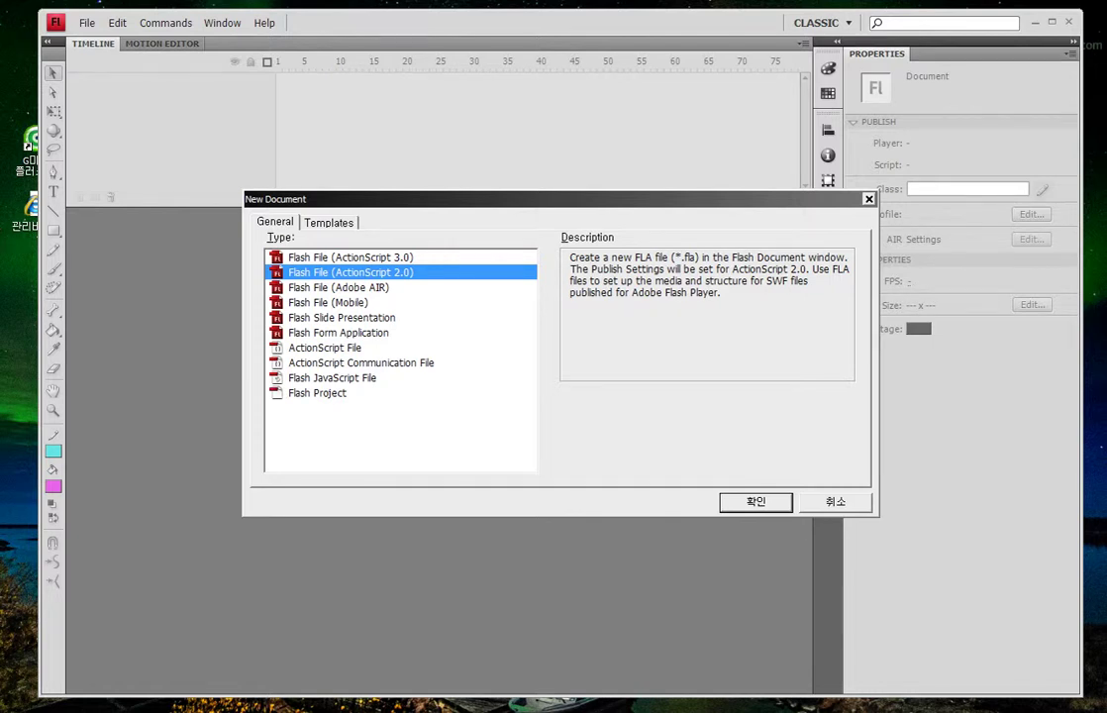
pyautogui.moveTo(271, 226)
pyautogui.mouseDown()
pyautogui.moveTo(247, 216)
pyautogui.moveTo(287, 210)
pyautogui.moveTo(262, 239)
pyautogui.mouseUp()
pyautogui.moveTo(354, 232)
pyautogui.mouseDown()
pyautogui.moveTo(332, 195)
pyautogui.moveTo(297, 230)
pyautogui.mouseUp()
pyautogui.moveTo(572, 244)
pyautogui.mouseDown()
pyautogui.moveTo(545, 249)
pyautogui.moveTo(617, 246)
pyautogui.moveTo(584, 251)
pyautogui.mouseUp()
pyautogui.moveTo(745, 473)
pyautogui.mouseDown()
pyautogui.moveTo(738, 532)
pyautogui.moveTo(783, 521)
pyautogui.mouseUp()
pyautogui.moveTo(828, 462); pyautogui.dragTo(844, 473)
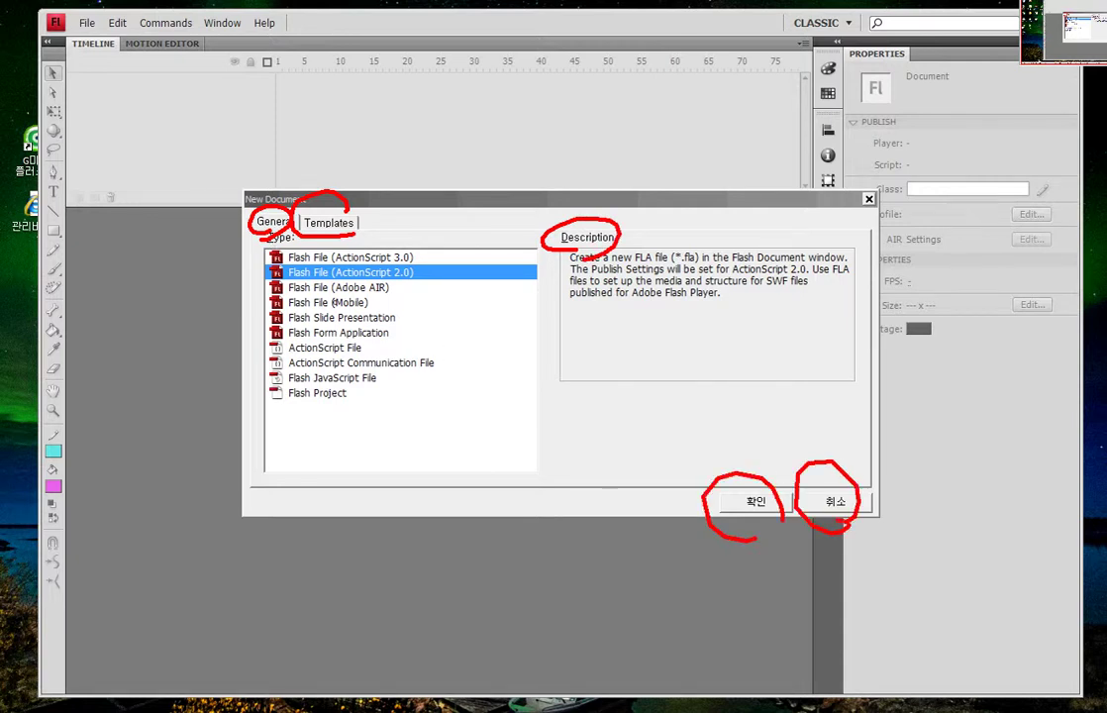
pyautogui.moveTo(292, 270)
pyautogui.mouseDown()
pyautogui.moveTo(411, 265)
pyautogui.moveTo(396, 283)
pyautogui.moveTo(447, 300)
pyautogui.moveTo(556, 294)
pyautogui.mouseUp()
pyautogui.moveTo(538, 280)
pyautogui.mouseDown()
pyautogui.moveTo(560, 292)
pyautogui.moveTo(551, 307)
pyautogui.mouseUp()
pyautogui.moveTo(668, 252)
pyautogui.mouseDown()
pyautogui.moveTo(764, 319)
pyautogui.moveTo(652, 252)
pyautogui.mouseUp()
pyautogui.moveTo(419, 276)
pyautogui.mouseDown()
pyautogui.moveTo(376, 269)
pyautogui.moveTo(550, 272)
pyautogui.mouseUp()
pyautogui.moveTo(514, 256); pyautogui.dragTo(510, 282)
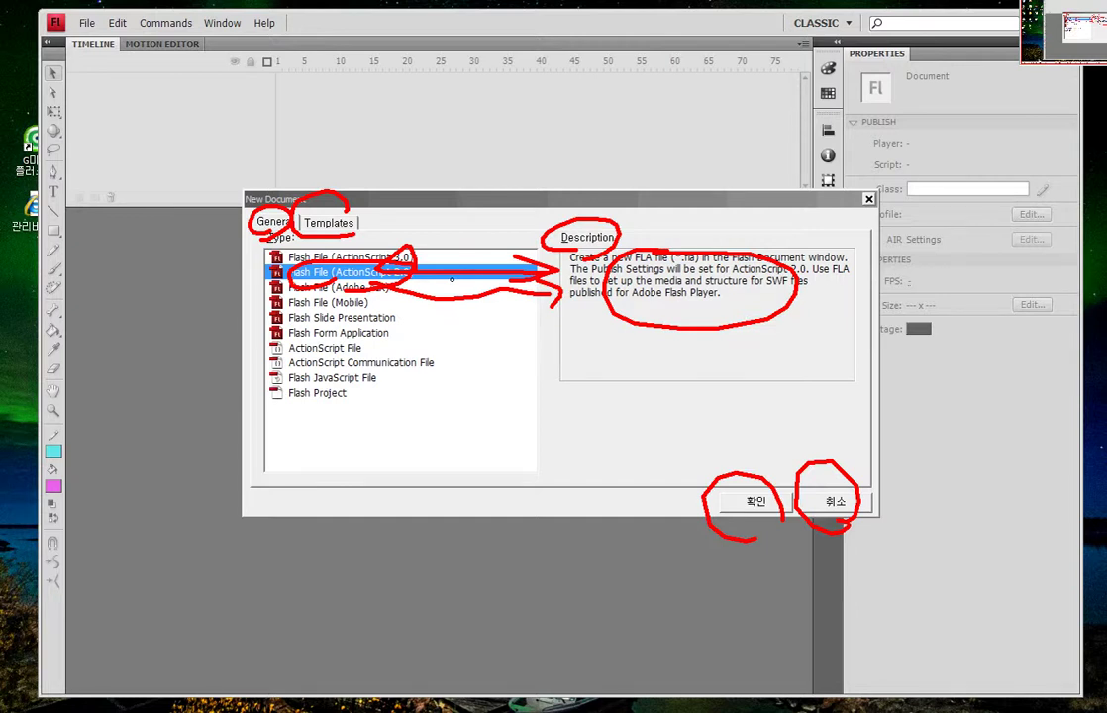
pyautogui.press('Escape')
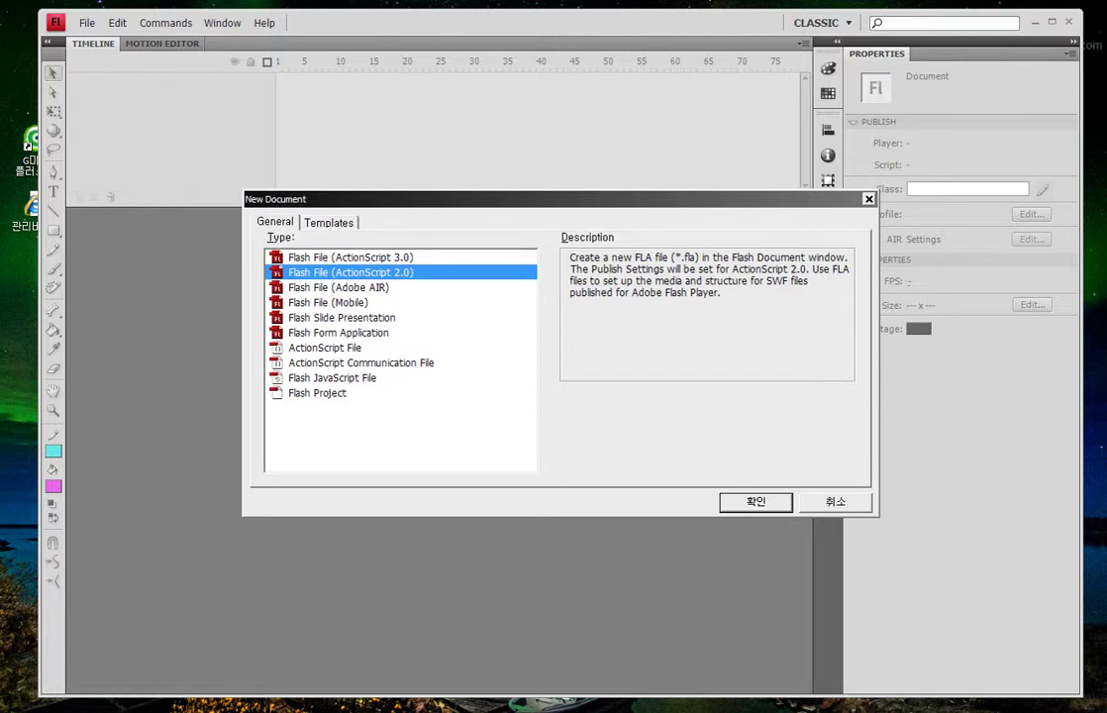
# Compare the descriptions of the Flash File (ActionScript 3.0) and Flash File (ActionScript 2.0) document types.
pyautogui.click(350, 257)
pyautogui.click(351, 272)
pyautogui.click(351, 257)
pyautogui.click(351, 272)
pyautogui.click(351, 257)
pyautogui.click(350, 272)
pyautogui.click(351, 257)
pyautogui.click(351, 273)
pyautogui.click(351, 256)
pyautogui.click(351, 273)
pyautogui.click(351, 257)
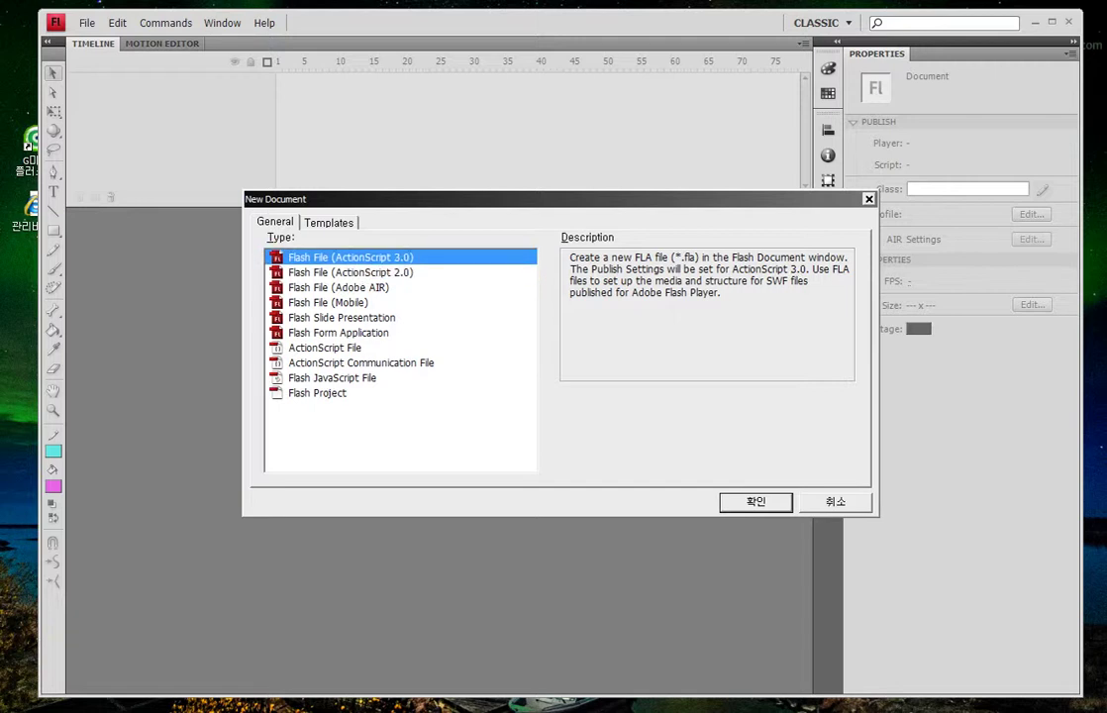
# Create a new document of the type Flash File (ActionScript 2.0).
pyautogui.click(351, 271)
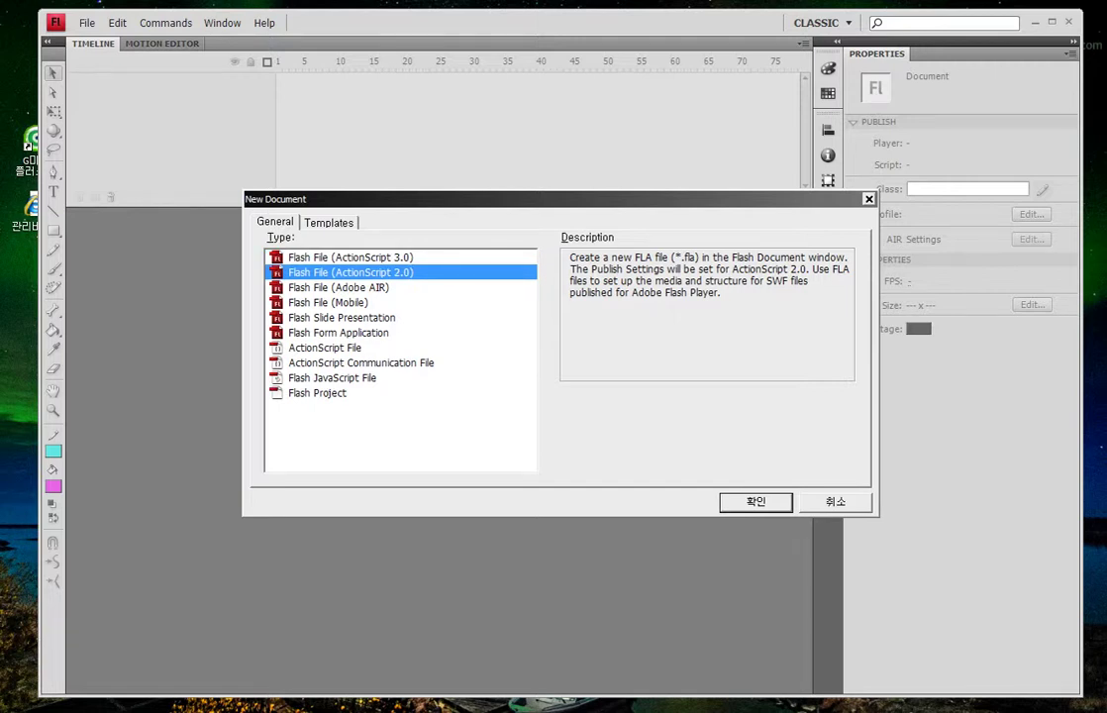
pyautogui.press('Return')
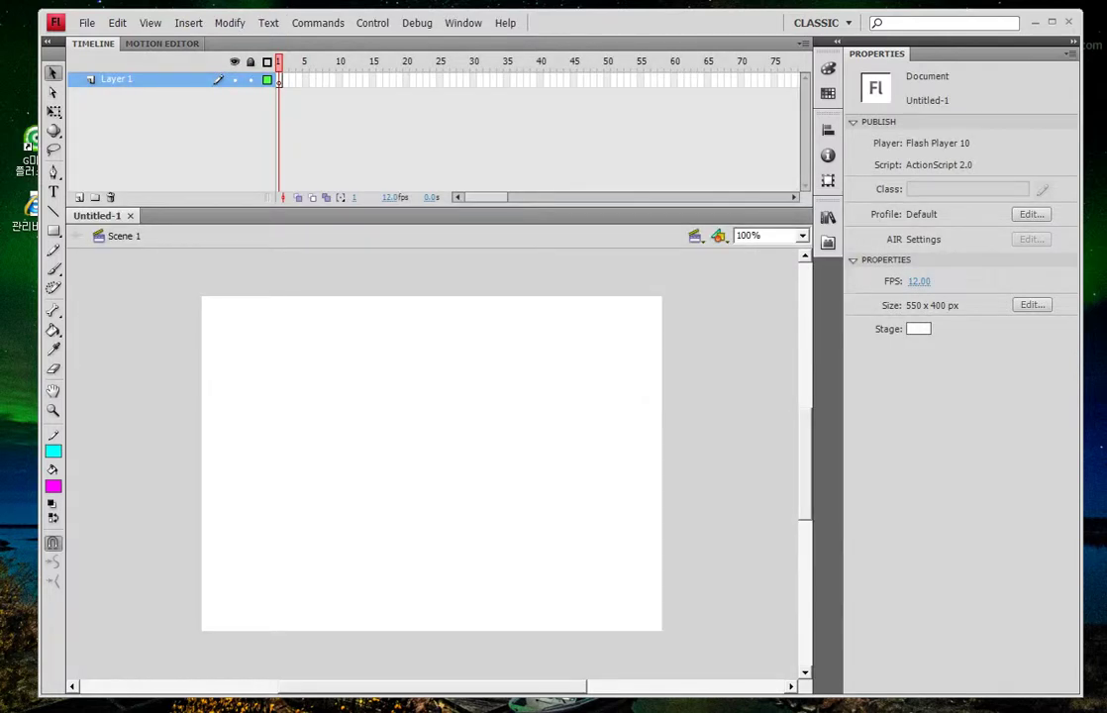
pyautogui.hotkey('ctrl', 'n')
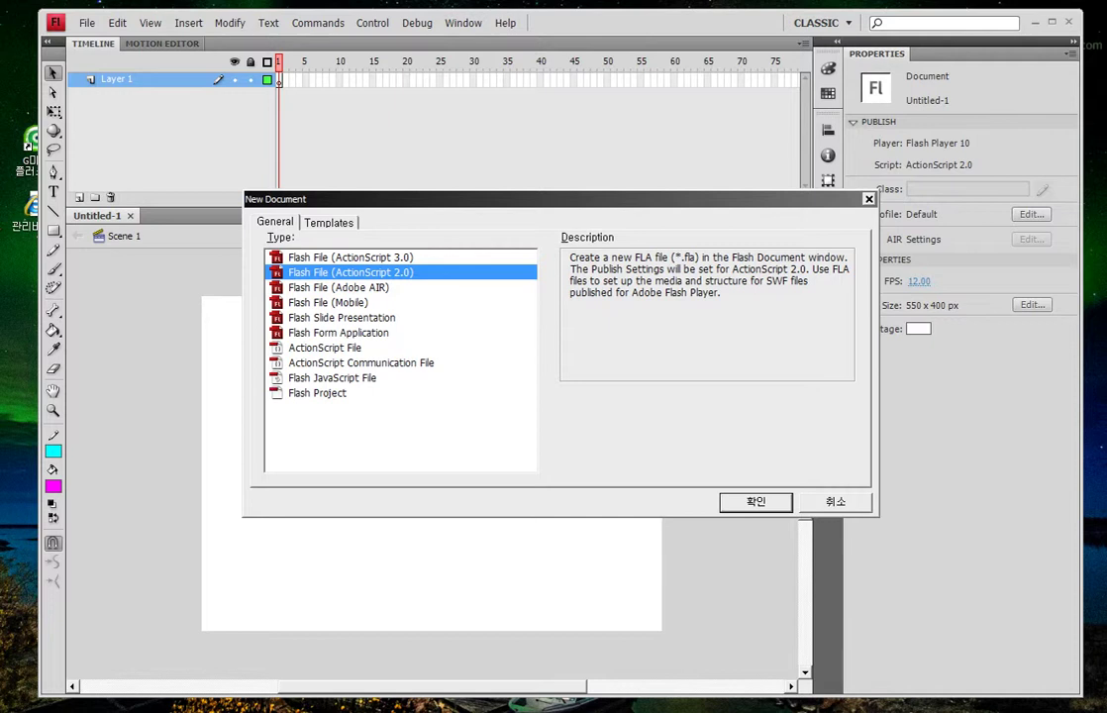
pyautogui.press('Up')
pyautogui.press('Down')
pyautogui.press('Up')
pyautogui.press('Down')
pyautogui.press('Up')
pyautogui.press('Down')
pyautogui.click(835, 501)
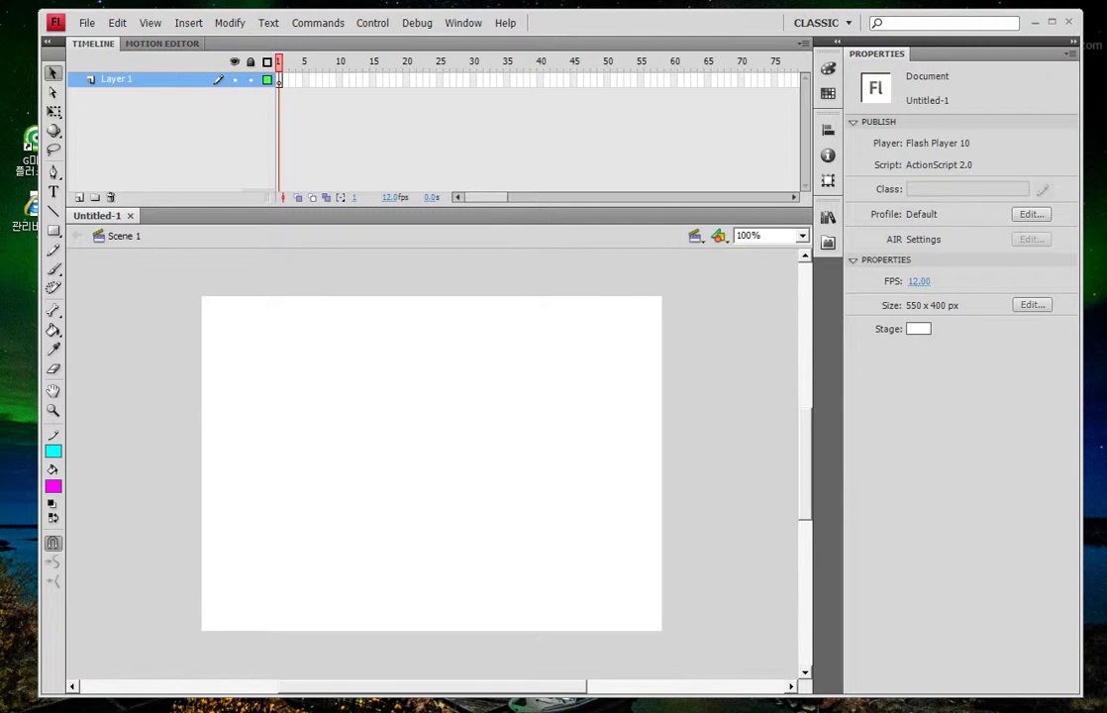
# Reduce the height of the timeline area to give the stage more room.
pyautogui.moveTo(436, 205); pyautogui.dragTo(436, 182)
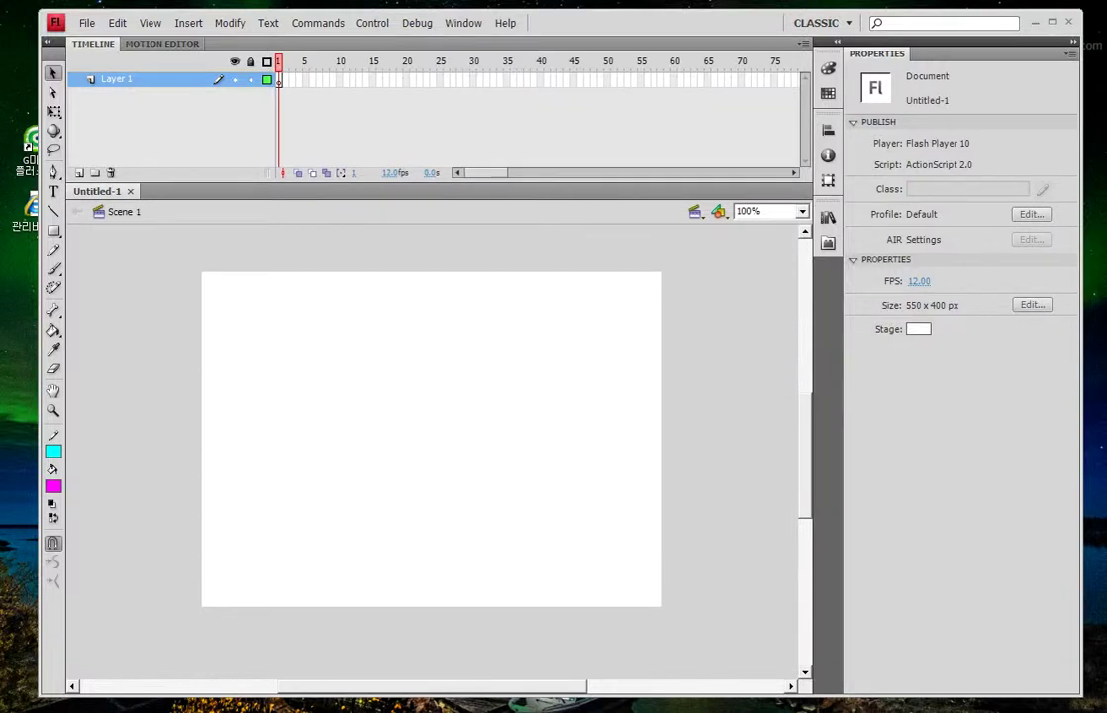
pyautogui.moveTo(435, 184); pyautogui.dragTo(435, 173)
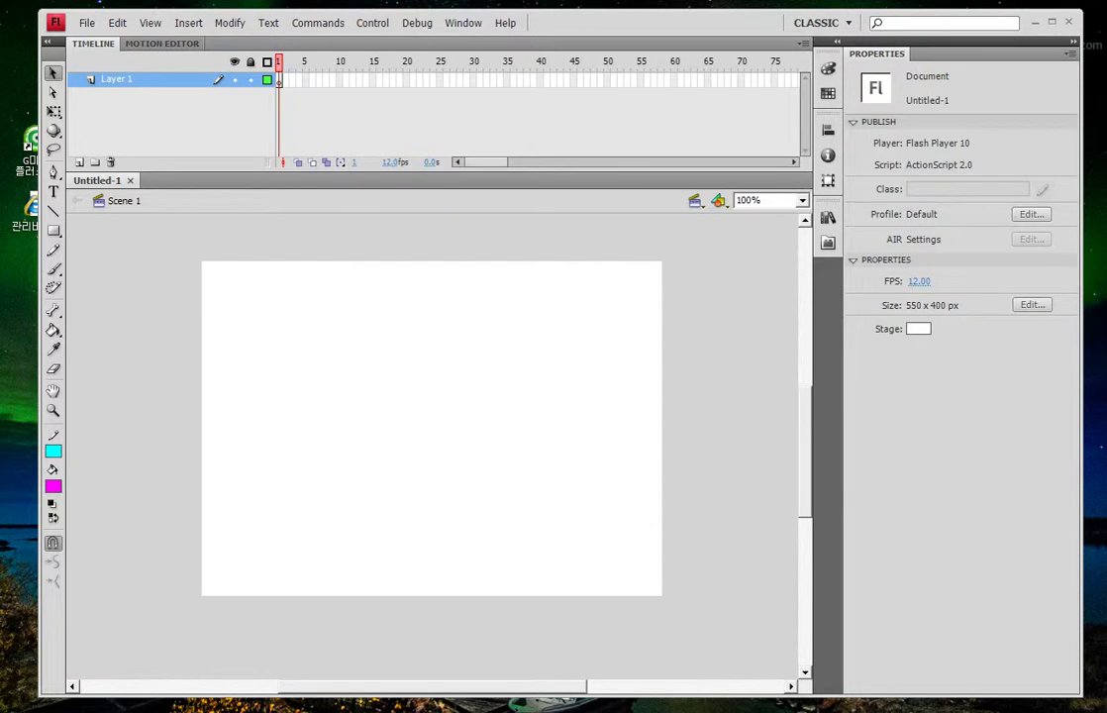
pyautogui.moveTo(126, 182)
pyautogui.mouseDown()
pyautogui.moveTo(102, 204)
pyautogui.moveTo(122, 176)
pyautogui.moveTo(128, 198)
pyautogui.mouseUp()
pyautogui.moveTo(85, 164)
pyautogui.mouseDown()
pyautogui.moveTo(103, 198)
pyautogui.moveTo(111, 163)
pyautogui.moveTo(117, 214)
pyautogui.mouseUp()
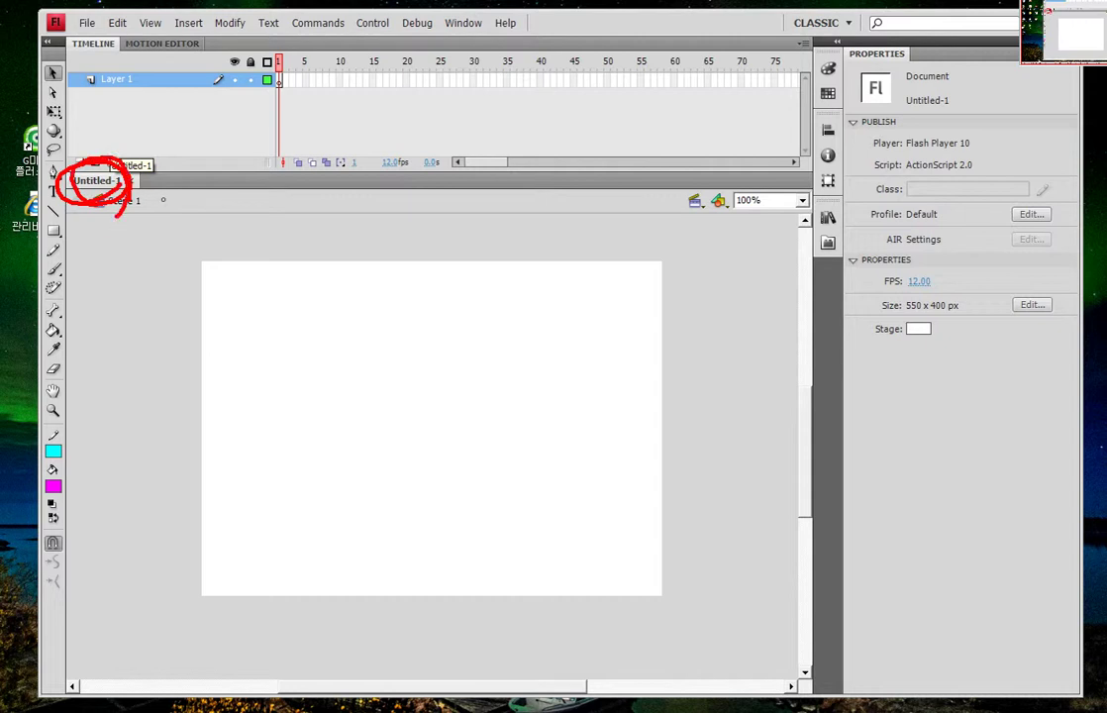
pyautogui.press('Escape')
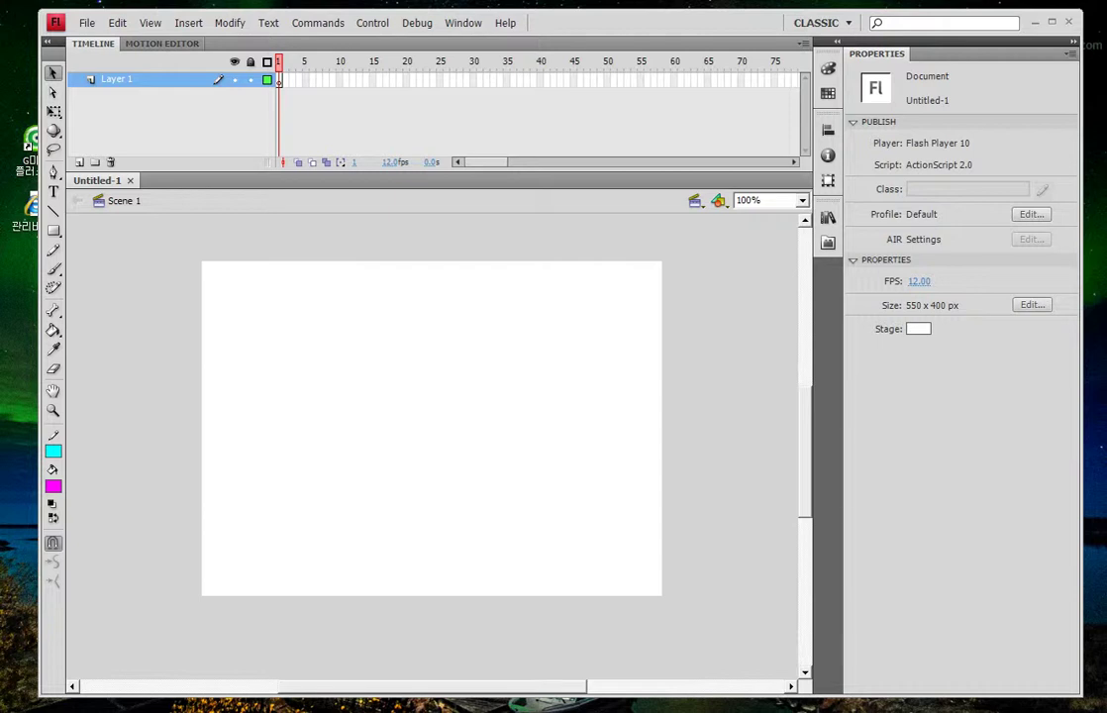
# Start saving the untitled document and choose the desktop (바탕 화면) as the save location.
pyautogui.hotkey('ctrl', 's')
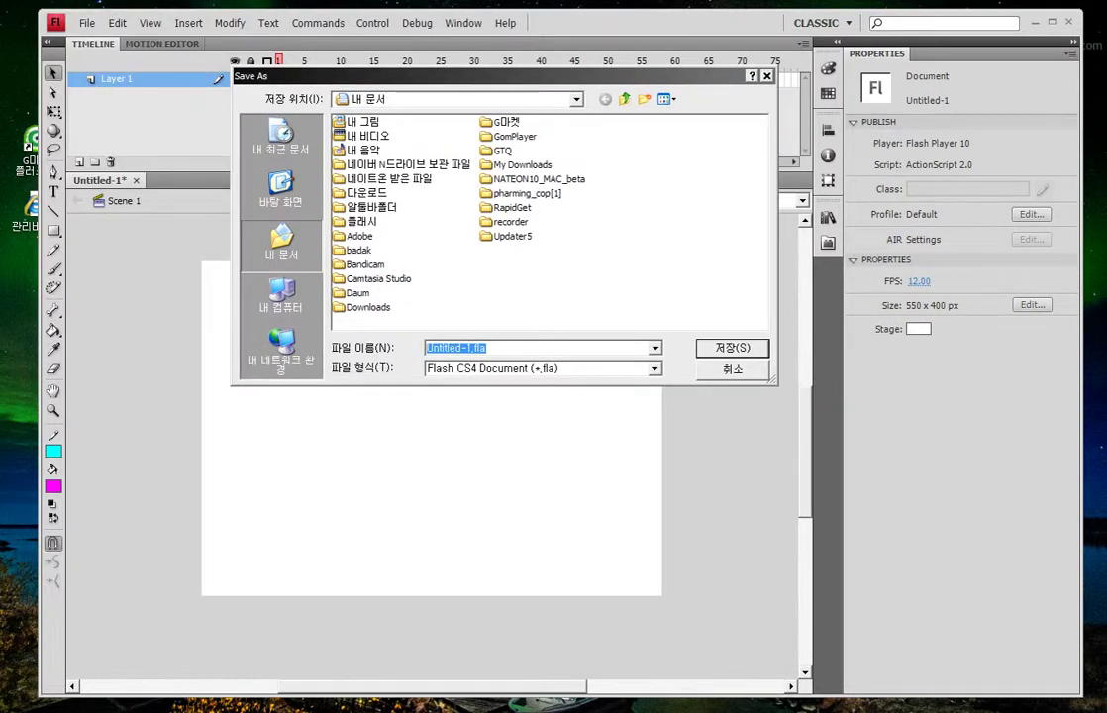
pyautogui.click(281, 191)
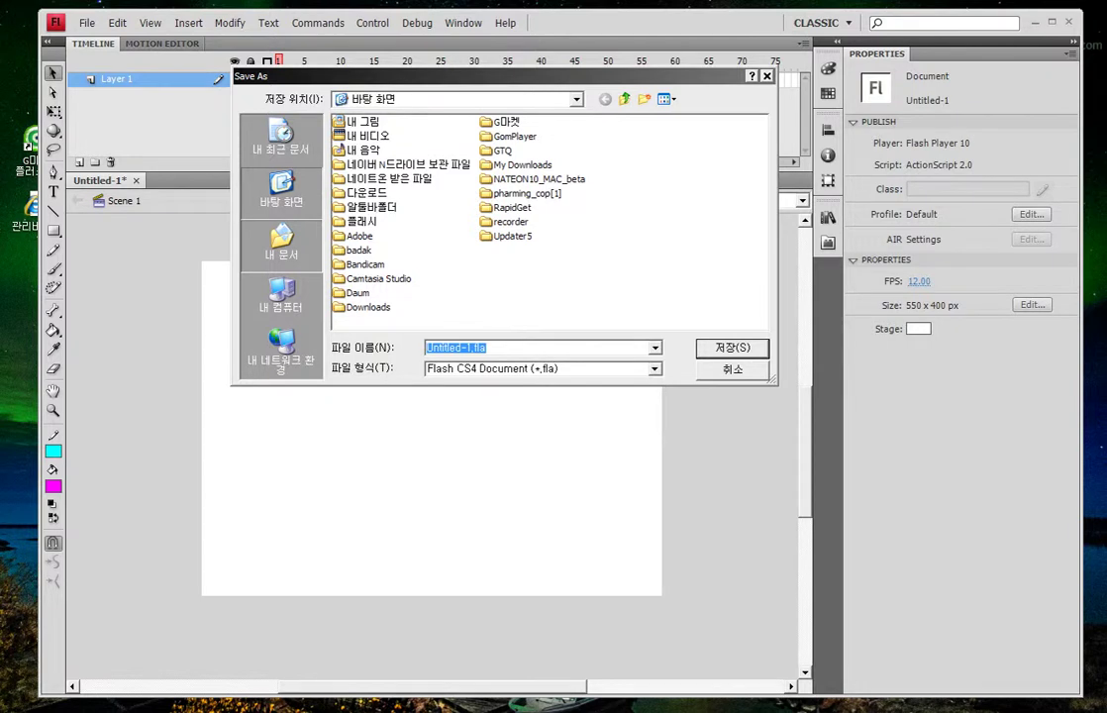
pyautogui.hotkey('ctrl', '2')
pyautogui.moveTo(311, 217)
pyautogui.mouseDown()
pyautogui.moveTo(258, 192)
pyautogui.moveTo(300, 174)
pyautogui.moveTo(302, 226)
pyautogui.mouseUp()
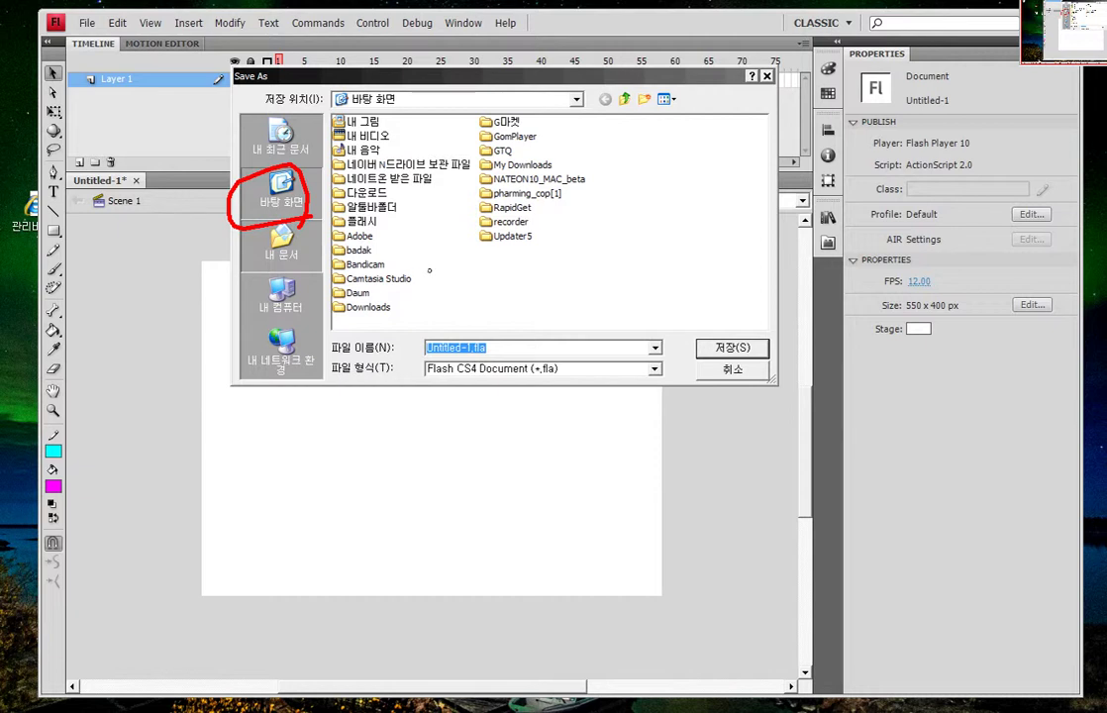
pyautogui.press('Escape')
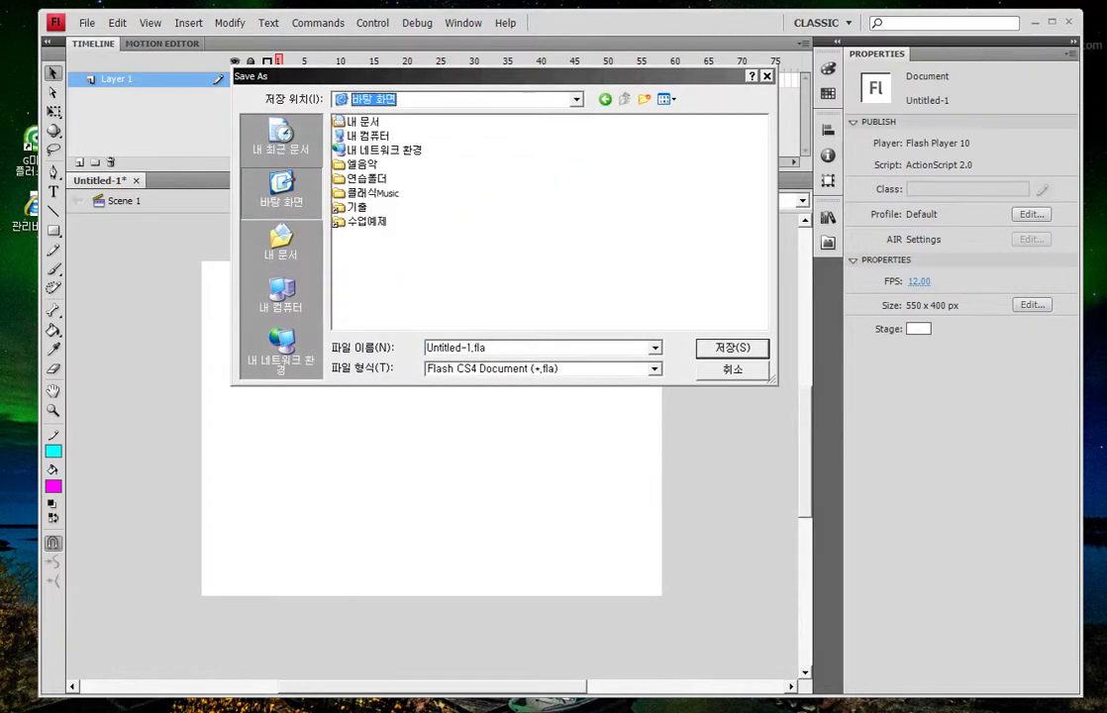
# Create a new folder inside the 연습폴더 folder on the desktop.
pyautogui.doubleClick(367, 178)
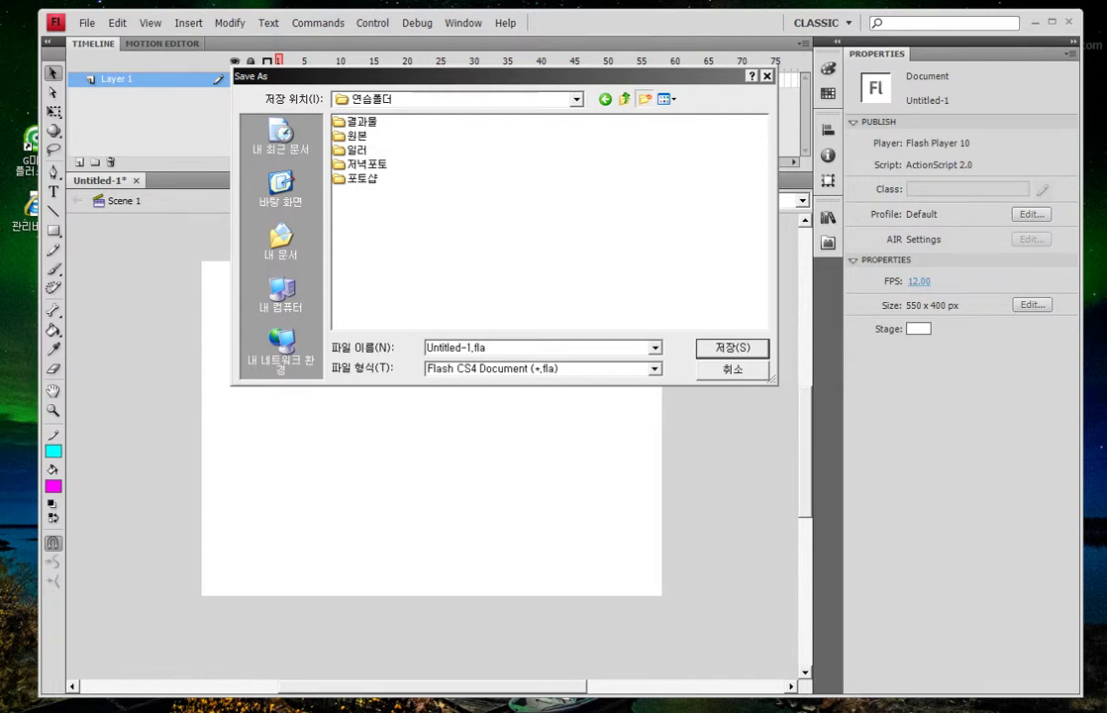
pyautogui.click(645, 98)
pyautogui.click(281, 188)
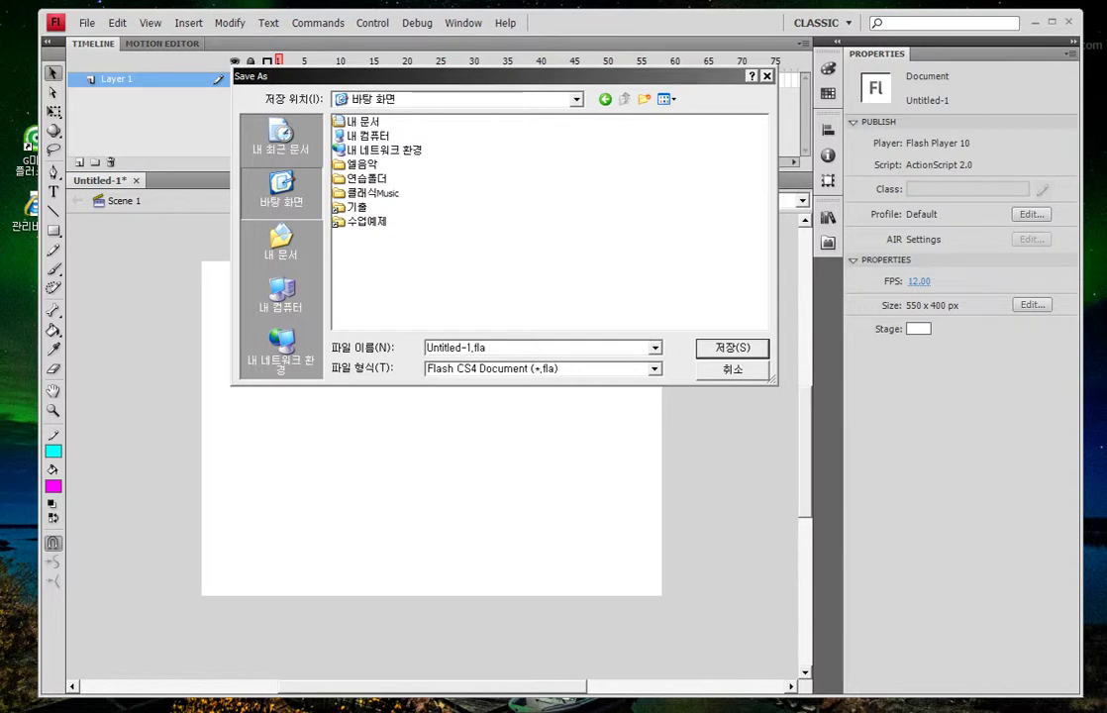
pyautogui.doubleClick(366, 178)
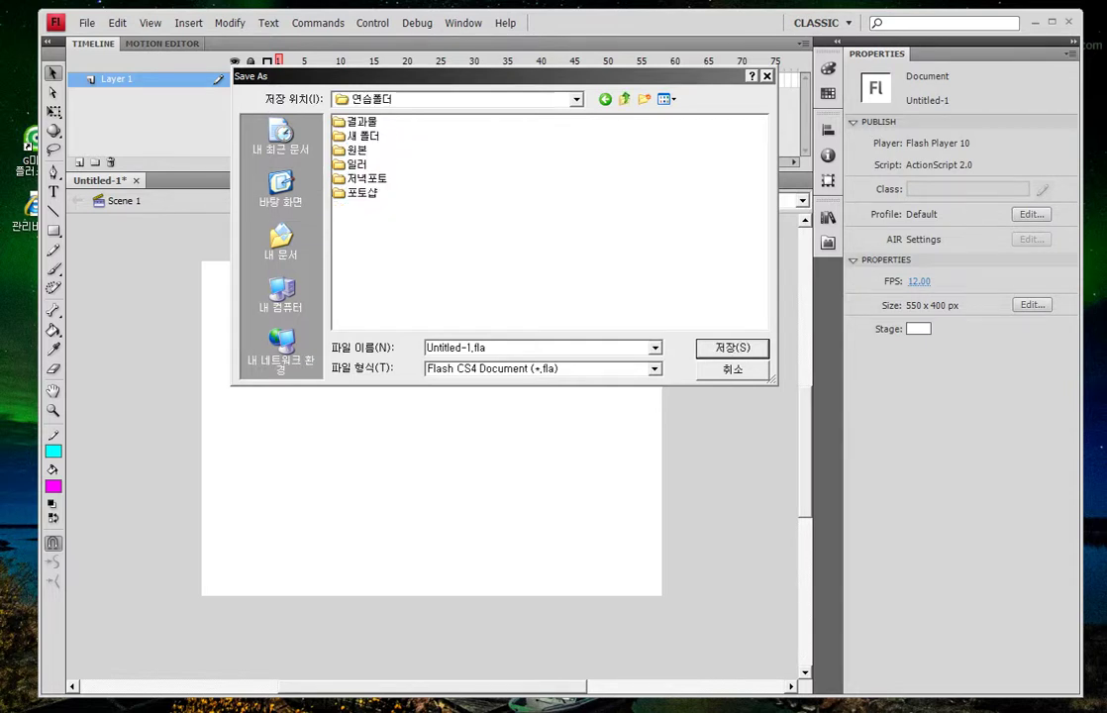
# Rename the new folder as 플래시 and open it as the save location.
pyautogui.click(362, 136)
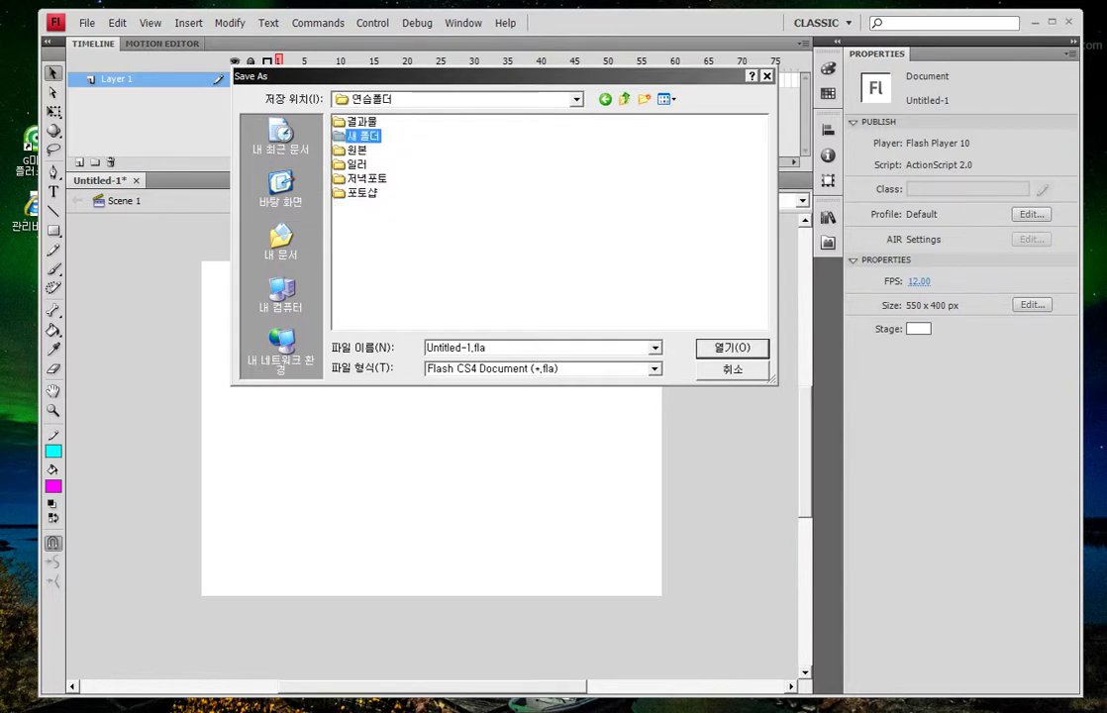
pyautogui.rightClick(366, 139)
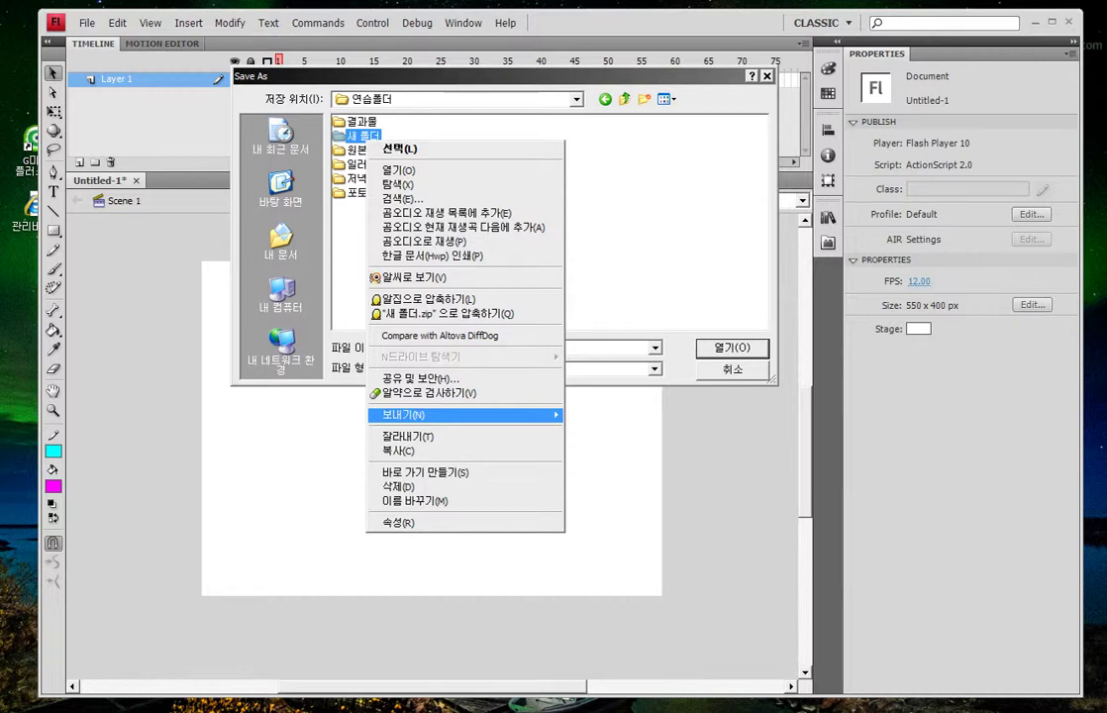
pyautogui.write('m')
pyautogui.write('ㅍ')
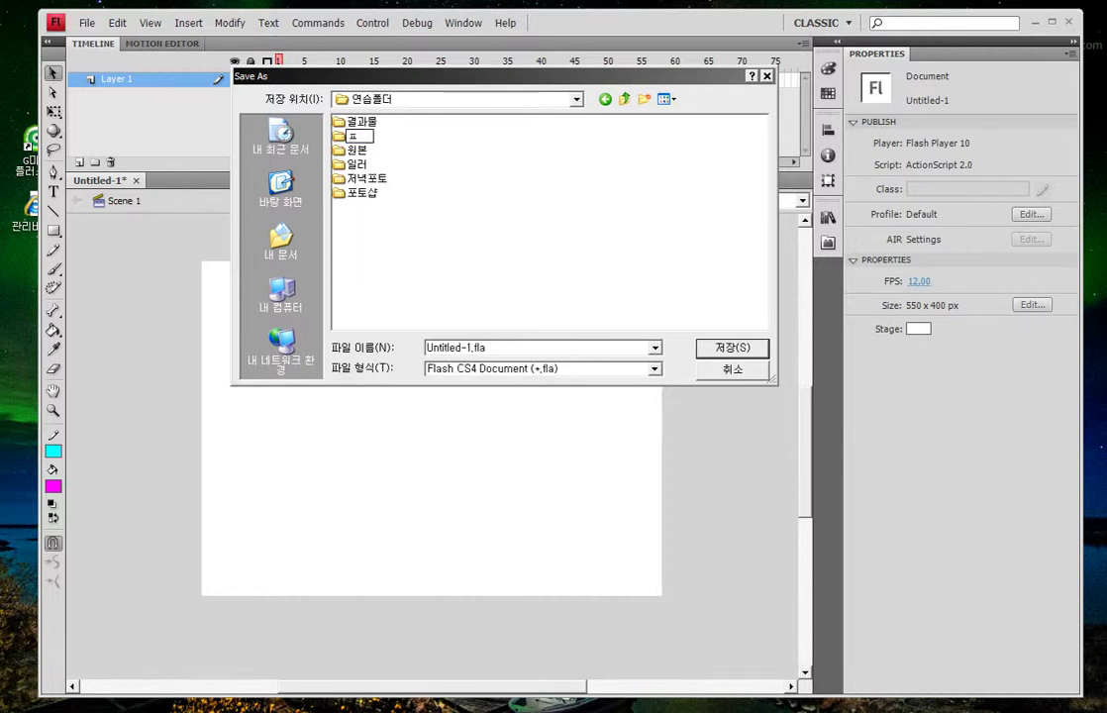
pyautogui.write('플래시')
pyautogui.press('Return')
pyautogui.press('Return')
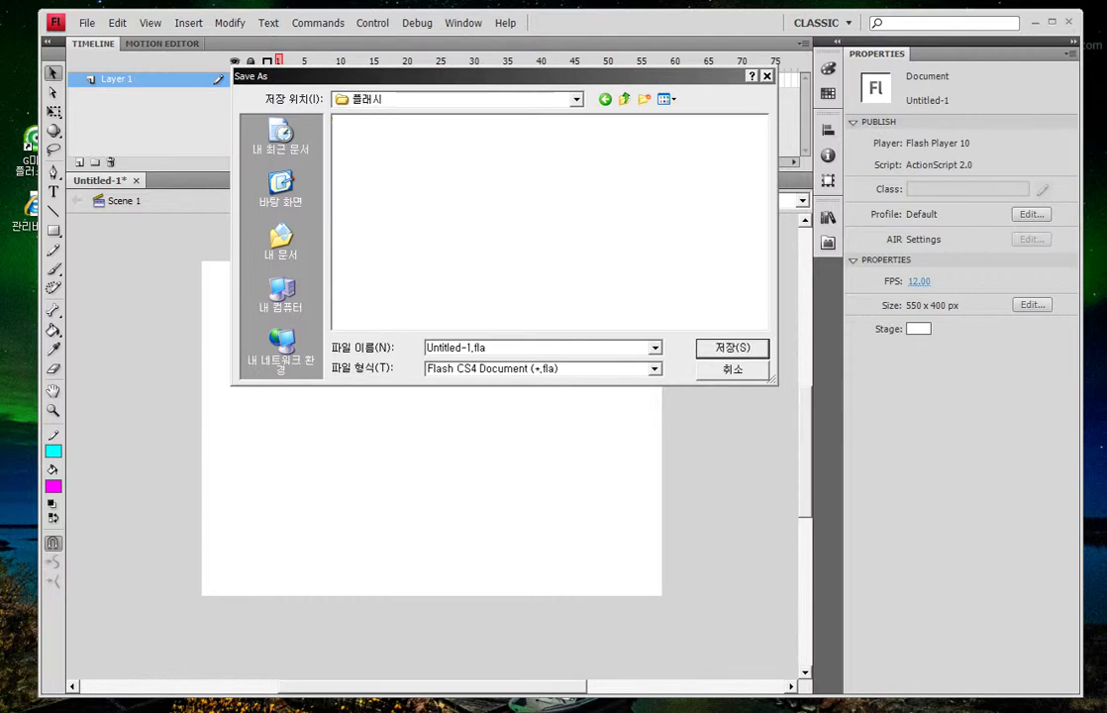
# Save the document under the file name 플래시학습1day-1 as a Flash CS4 Document.
pyautogui.doubleClick(456, 348)
pyautogui.write('1-1')
pyautogui.click(427, 348)
pyautogui.hotkey('shift', 'End')
pyautogui.write('ㅂ플래시학습1-1')
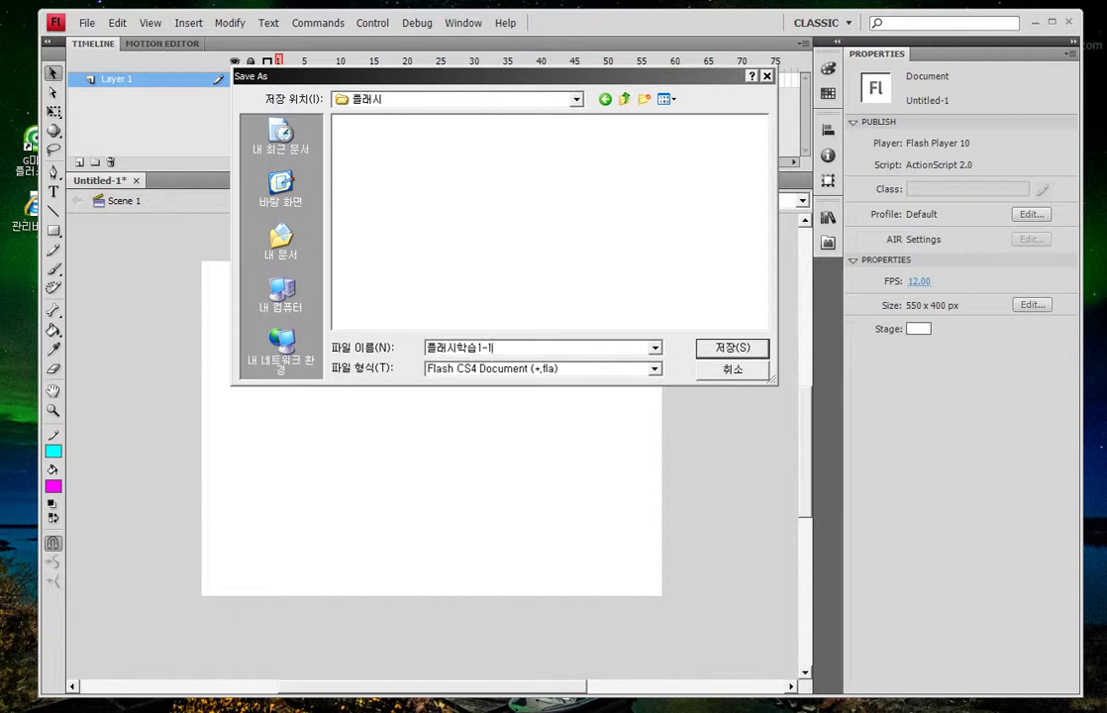
pyautogui.write('ㅇㅁ')
pyautogui.press('BackSpace')
pyautogui.press('BackSpace')
pyautogui.write('day')
pyautogui.press('Return')
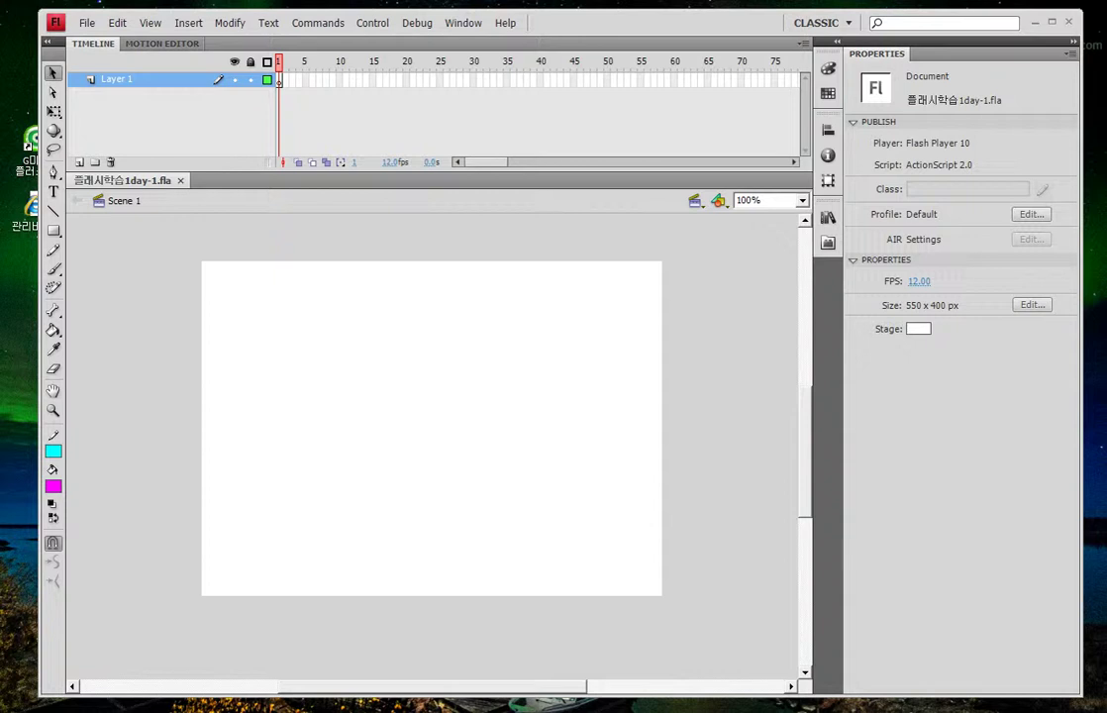
# Activate the Text tool and reset the colors to the default black stroke and white fill.
pyautogui.click(53, 191)
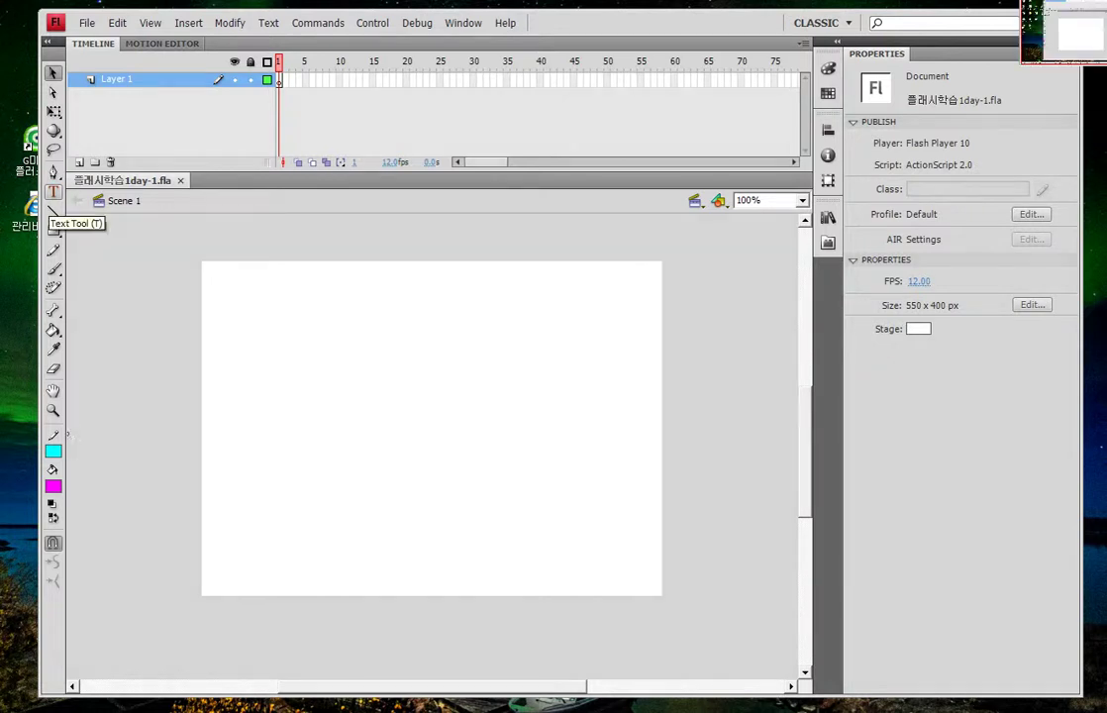
pyautogui.moveTo(61, 430)
pyautogui.mouseDown()
pyautogui.moveTo(116, 445)
pyautogui.moveTo(104, 479)
pyautogui.moveTo(71, 499)
pyautogui.mouseUp()
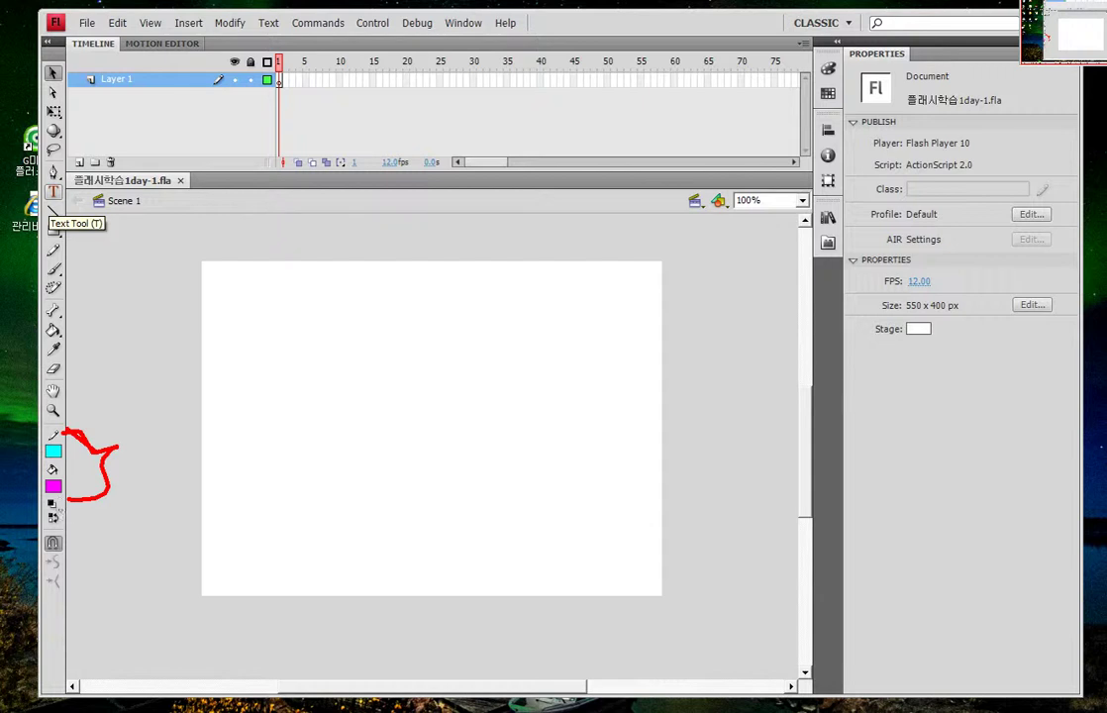
pyautogui.click(54, 192)
pyautogui.click(53, 504)
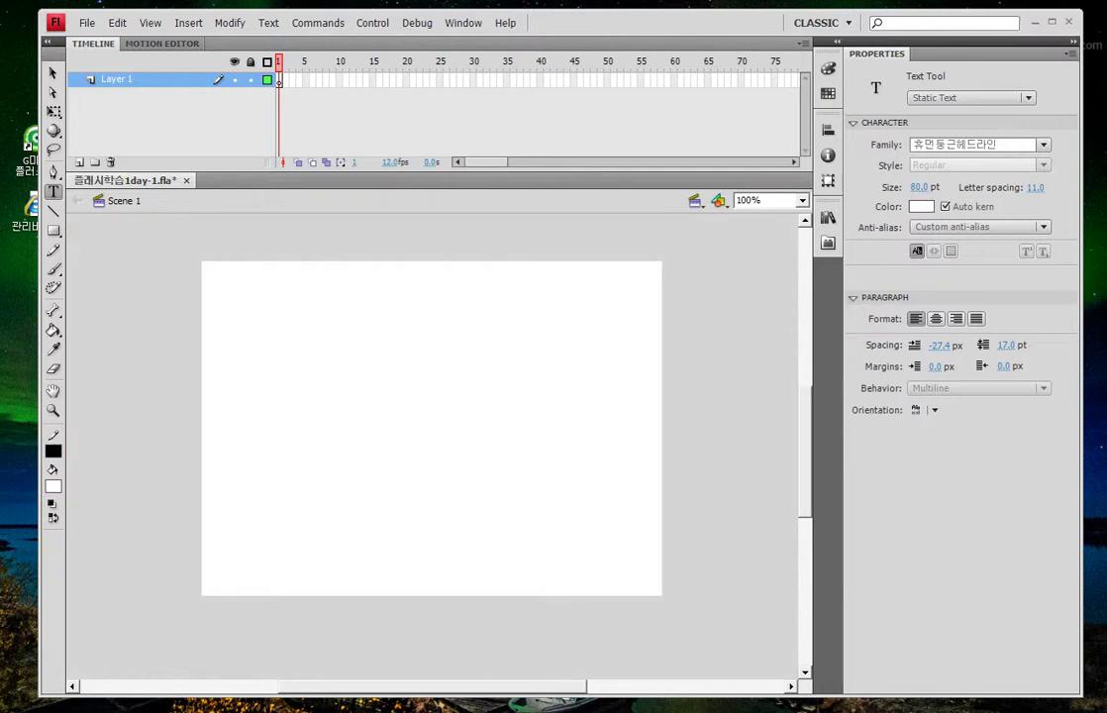
# Swap the stroke and fill colors repeatedly, finishing with a white stroke and a black fill.
pyautogui.click(53, 518)
pyautogui.click(53, 518)
pyautogui.click(53, 518)
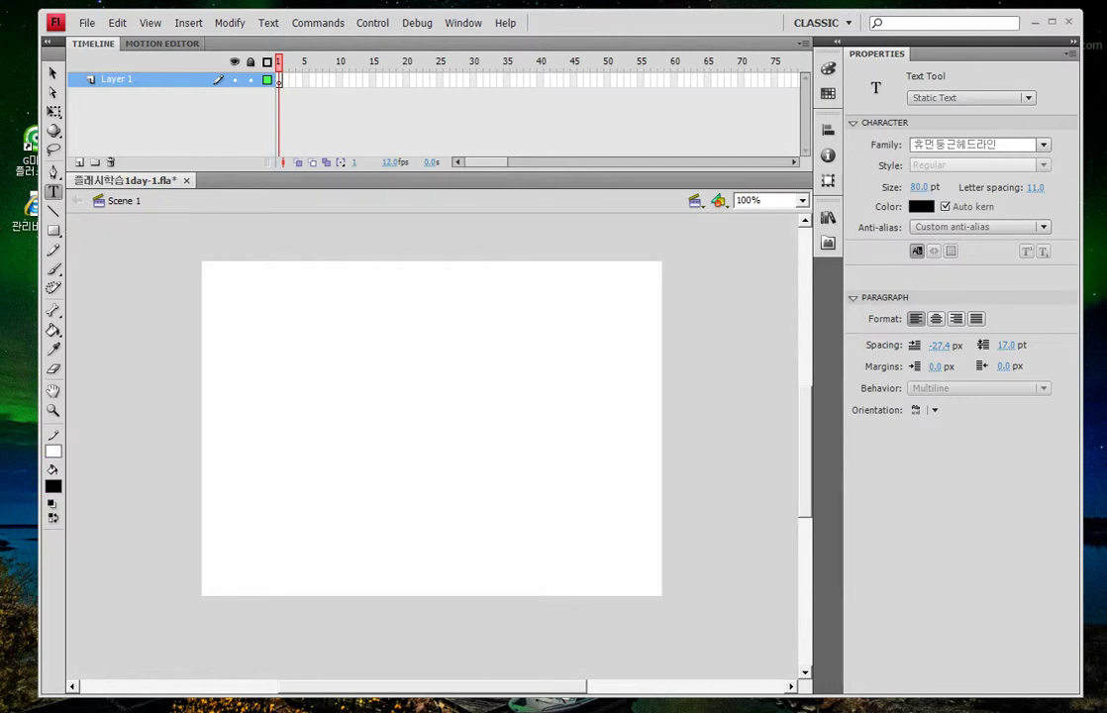
pyautogui.press('x')
pyautogui.press('x')
pyautogui.press('x')
pyautogui.press('x')
pyautogui.press('x')
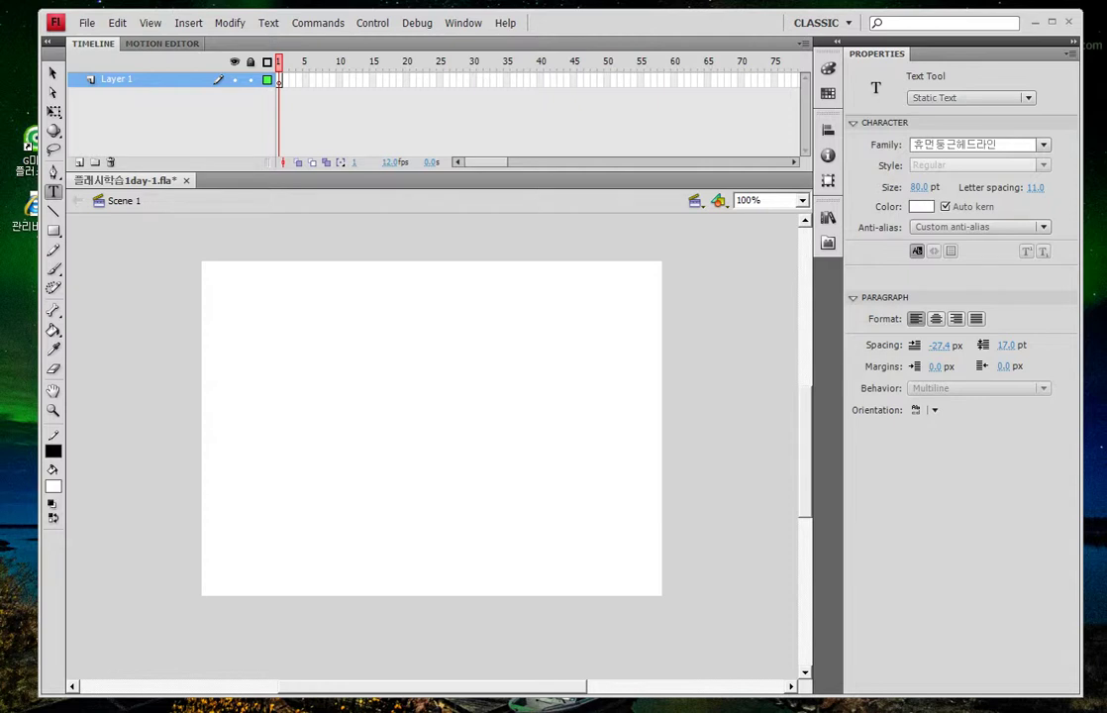
pyautogui.press('x')
pyautogui.press('x')
pyautogui.press('x')
pyautogui.press('x')
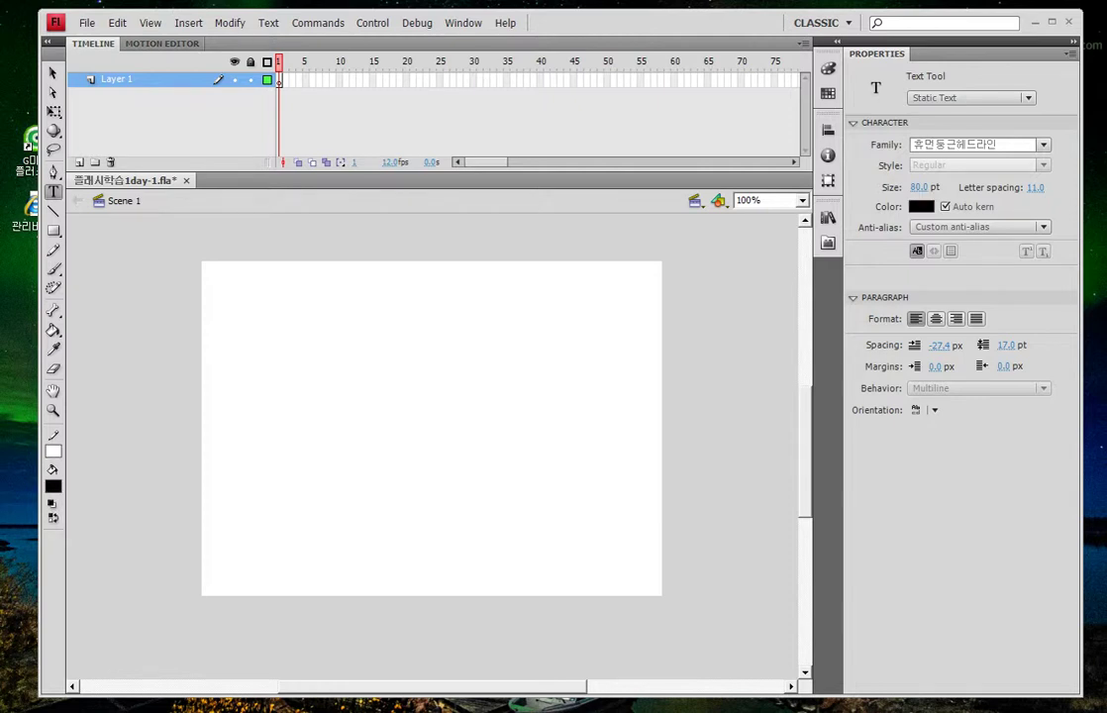
pyautogui.press('x')
pyautogui.press('x')
pyautogui.press('x')
pyautogui.press('x')
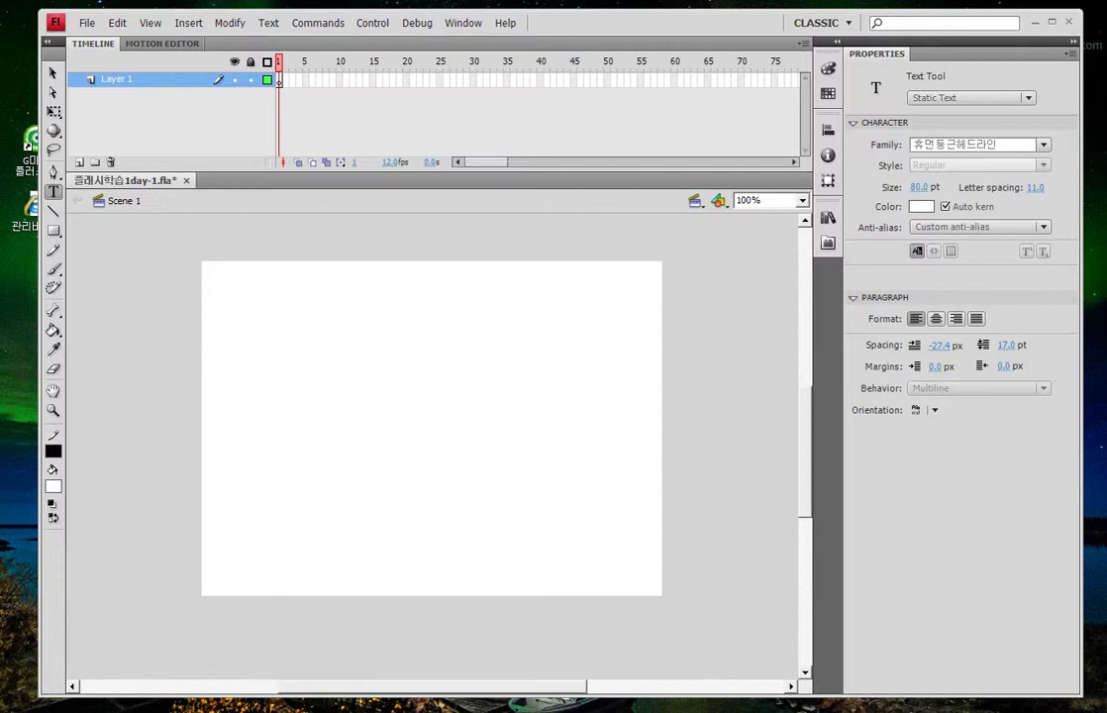
pyautogui.press('x')
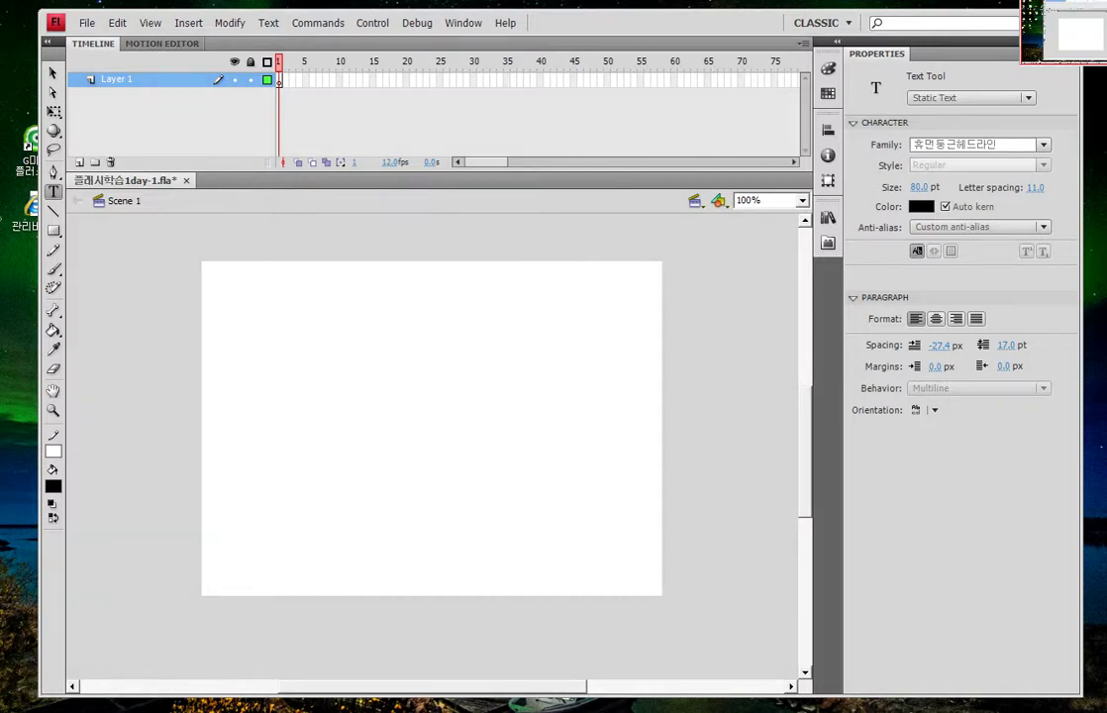
pyautogui.moveTo(70, 206)
pyautogui.mouseDown()
pyautogui.moveTo(29, 176)
pyautogui.moveTo(256, 231)
pyautogui.moveTo(412, 209)
pyautogui.moveTo(533, 232)
pyautogui.moveTo(748, 234)
pyautogui.moveTo(727, 218)
pyautogui.moveTo(694, 291)
pyautogui.mouseUp()
pyautogui.moveTo(890, 66)
pyautogui.mouseDown()
pyautogui.moveTo(844, 107)
pyautogui.moveTo(856, 208)
pyautogui.moveTo(844, 401)
pyautogui.moveTo(903, 460)
pyautogui.mouseUp()
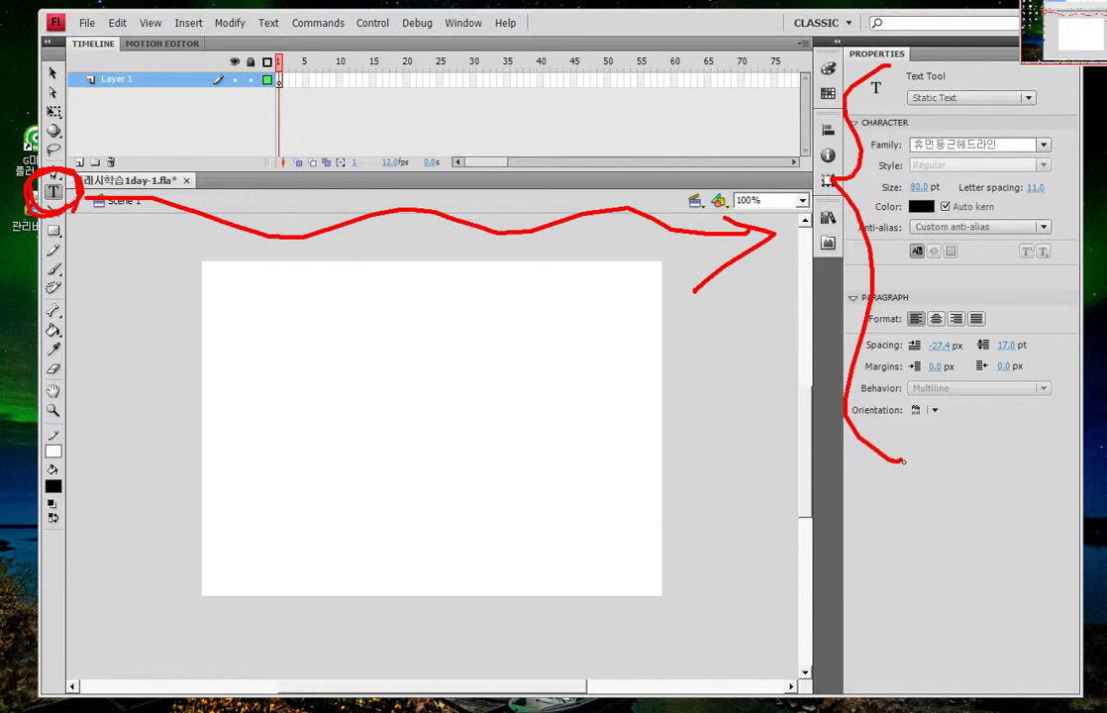
pyautogui.press('Escape')
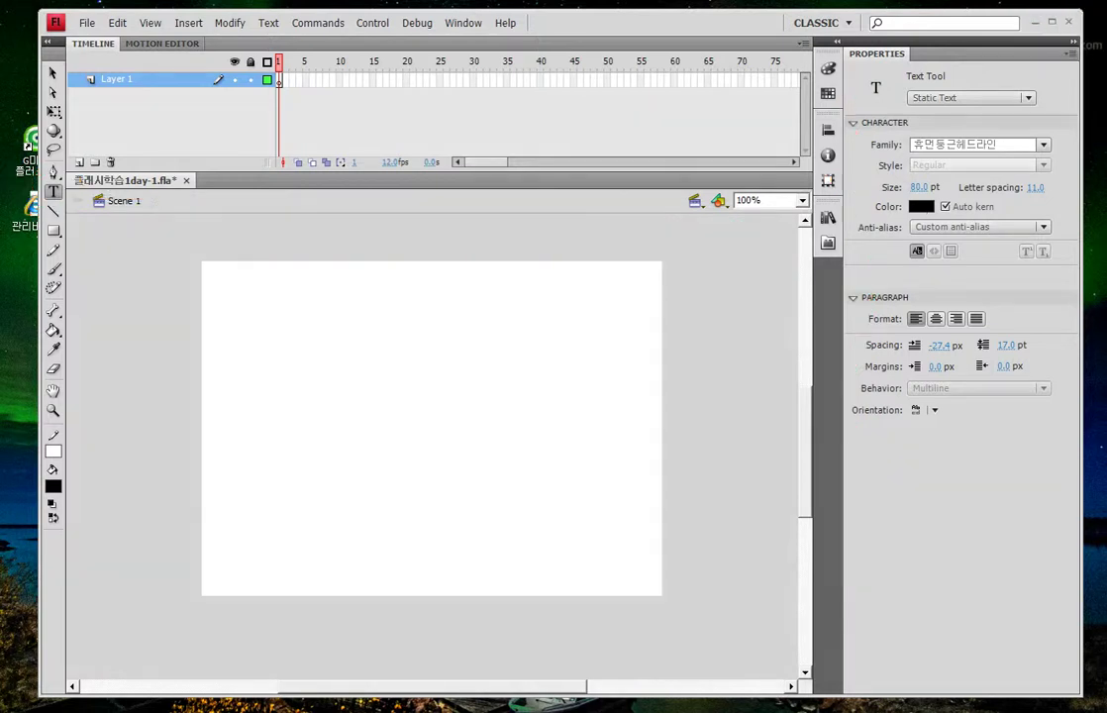
# Set the text color to blue, #3200FF.
pyautogui.click(921, 206)
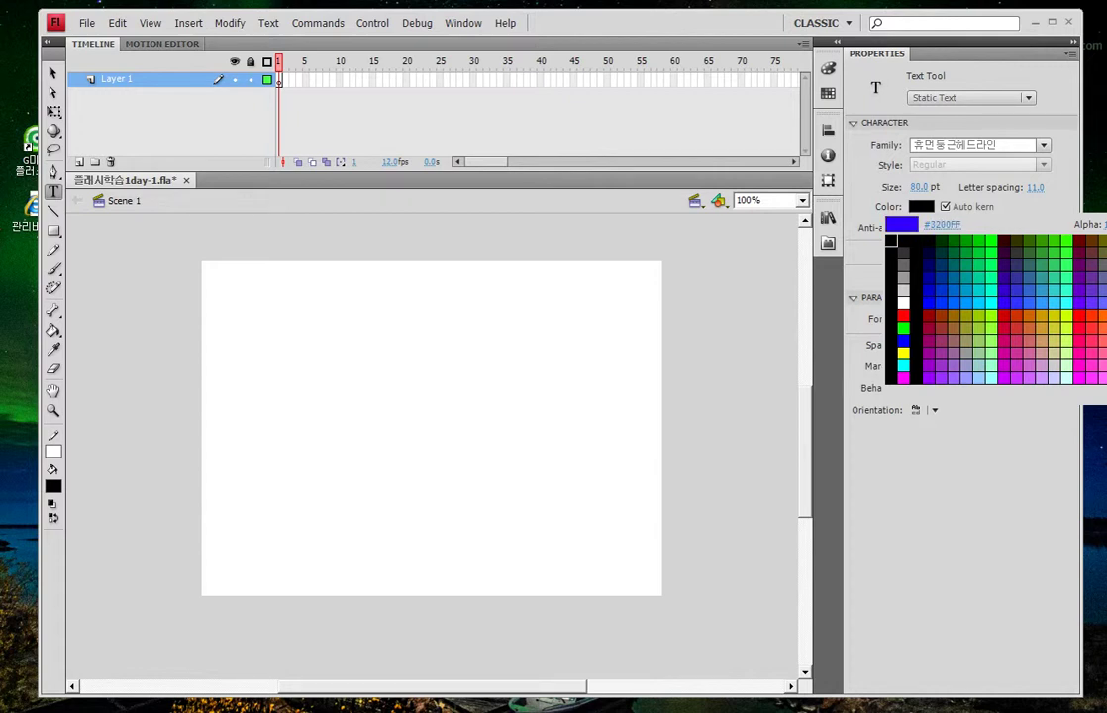
pyautogui.click(1005, 303)
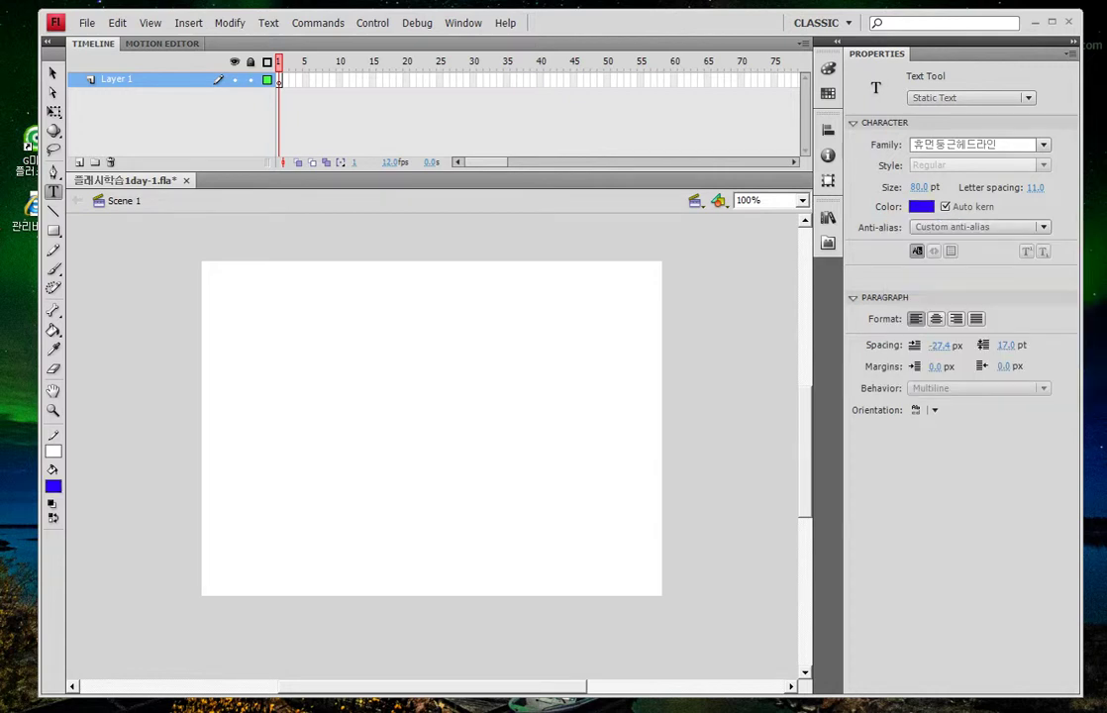
pyautogui.hotkey('ctrl', '2')
pyautogui.moveTo(895, 156)
pyautogui.mouseDown()
pyautogui.moveTo(858, 146)
pyautogui.moveTo(994, 123)
pyautogui.moveTo(872, 162)
pyautogui.mouseUp()
pyautogui.press('Escape')
# Browse the available font families and choose 휴먼둥근헤드라인 for the text.
pyautogui.click(1043, 144)
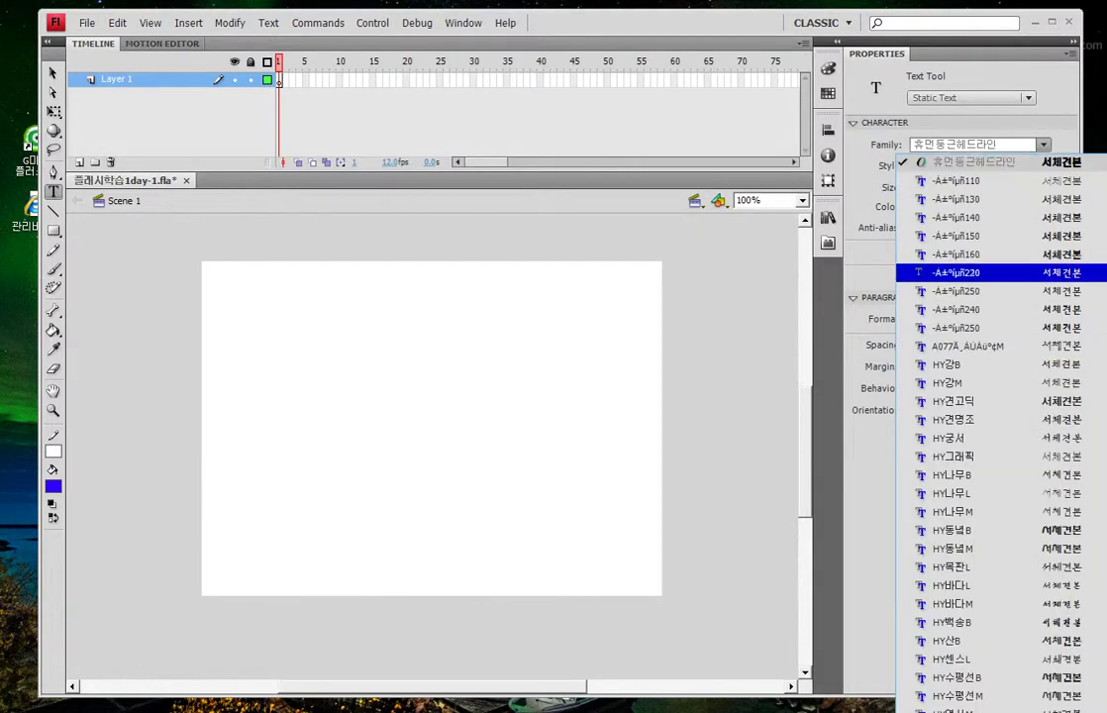
pyautogui.scroll(15, 1001, 426)
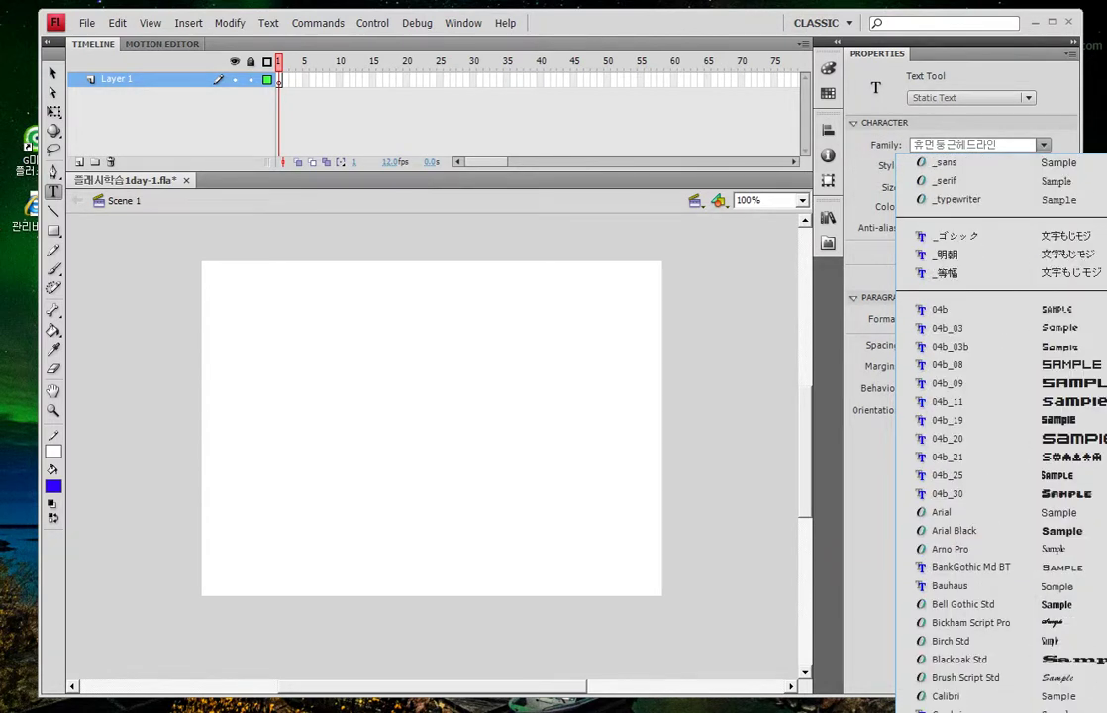
pyautogui.scroll(-20, 1001, 426)
pyautogui.scroll(-20, 1001, 426)
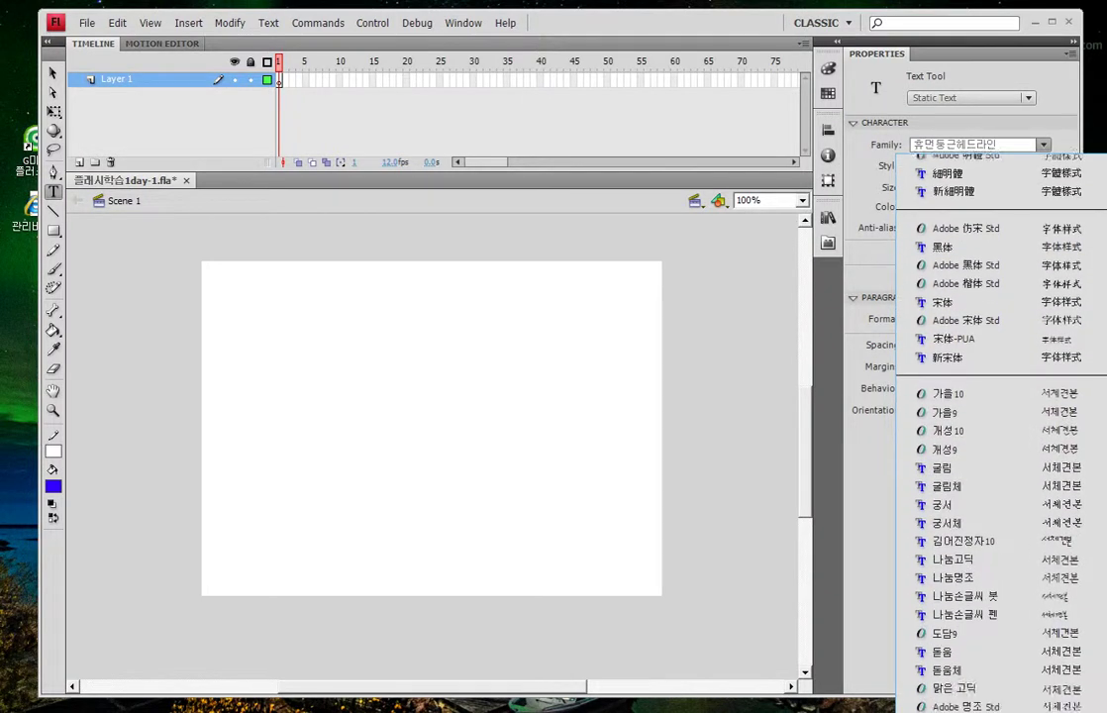
pyautogui.scroll(-2, 1000, 426)
pyautogui.scroll(-2, 1001, 426)
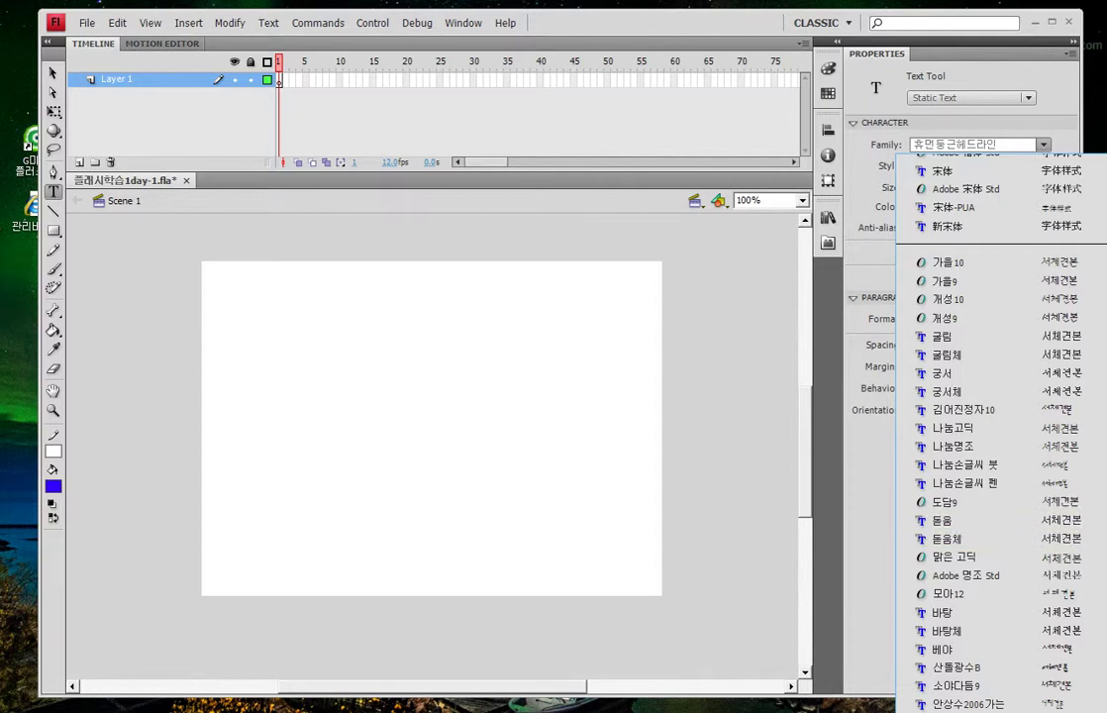
pyautogui.scroll(-10, 1001, 426)
pyautogui.click(974, 538)
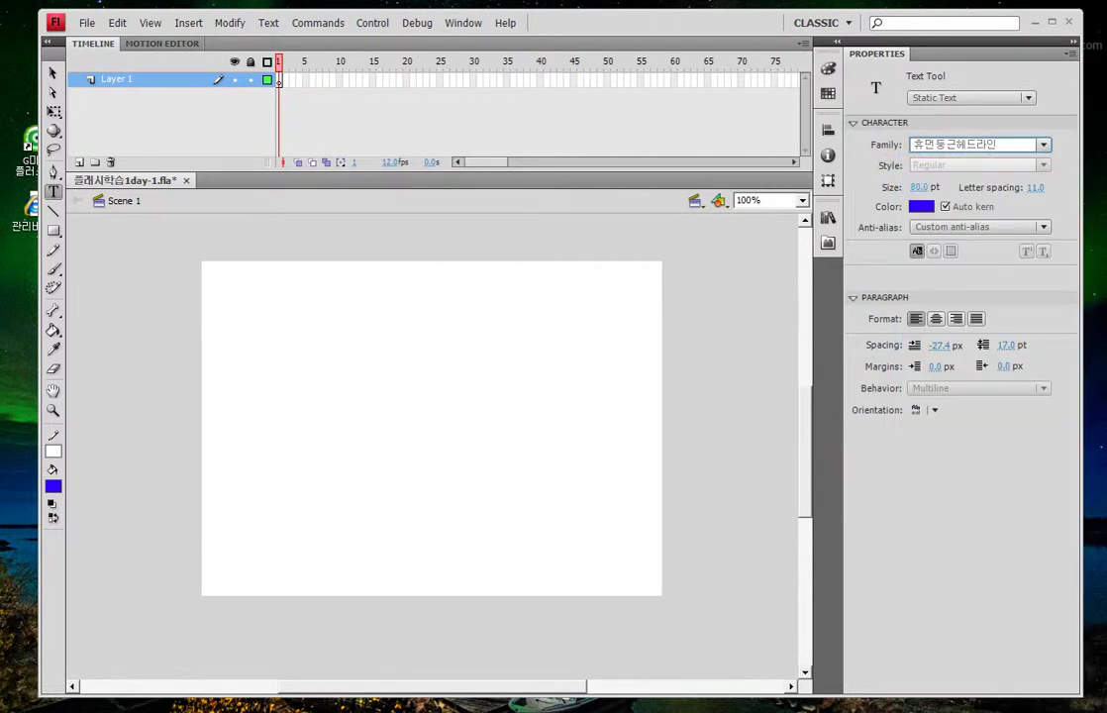
pyautogui.hotkey('ctrl', '2')
pyautogui.moveTo(921, 201); pyautogui.dragTo(910, 207)
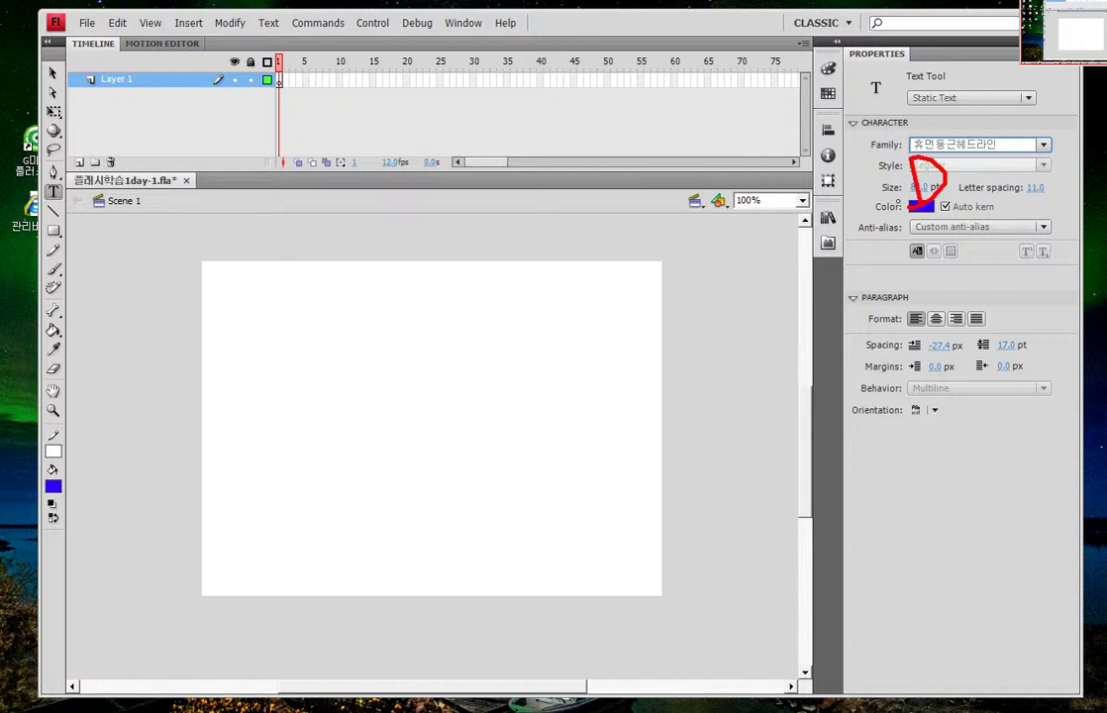
pyautogui.moveTo(1048, 182)
pyautogui.mouseDown()
pyautogui.moveTo(1028, 197)
pyautogui.moveTo(1066, 216)
pyautogui.mouseUp()
pyautogui.moveTo(949, 333)
pyautogui.mouseDown()
pyautogui.moveTo(925, 347)
pyautogui.moveTo(953, 342)
pyautogui.moveTo(937, 381)
pyautogui.mouseUp()
pyautogui.moveTo(1012, 330)
pyautogui.mouseDown()
pyautogui.moveTo(990, 344)
pyautogui.moveTo(1028, 349)
pyautogui.moveTo(1026, 381)
pyautogui.moveTo(1009, 402)
pyautogui.mouseUp()
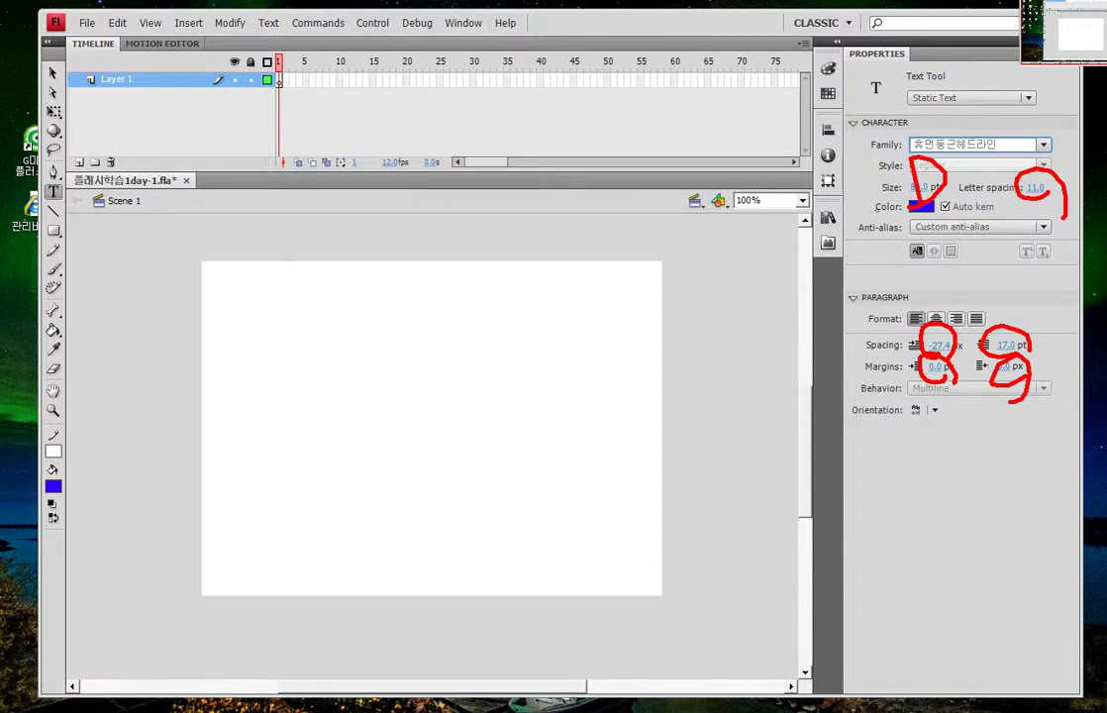
pyautogui.press('Escape')
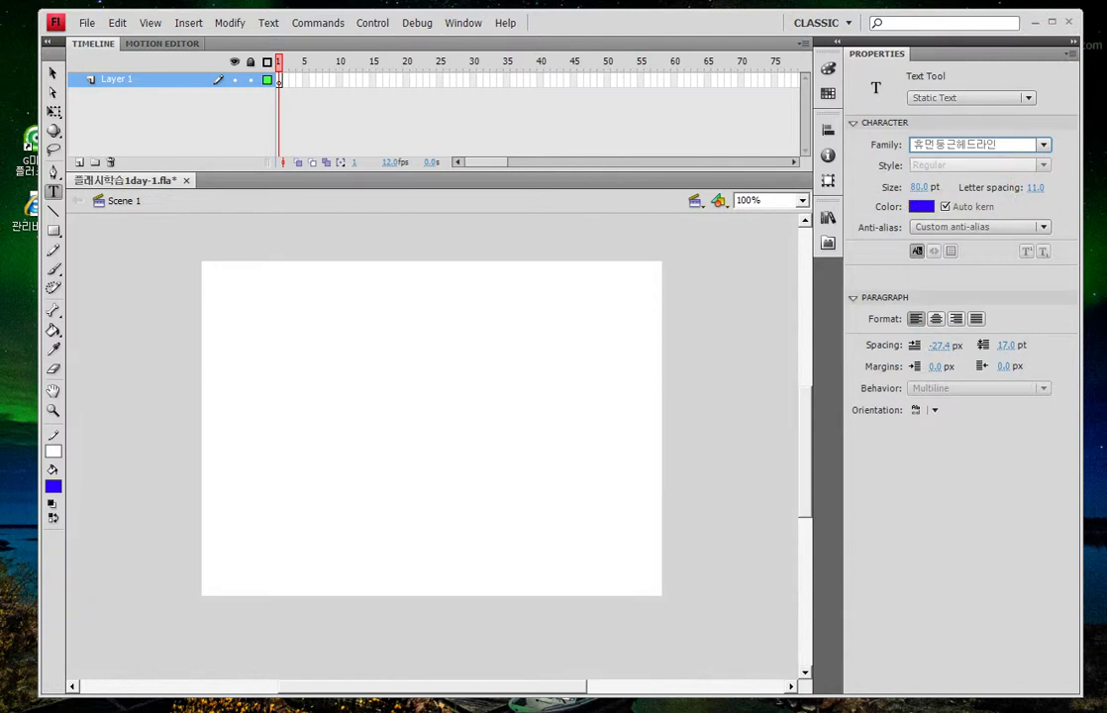
# Set the text size to 54 pt, letter spacing to 0, paragraph indent to 0 px and line spacing to 2 pt.
pyautogui.moveTo(919, 188)
pyautogui.mouseDown()
pyautogui.moveTo(848, 187)
pyautogui.moveTo(935, 187)
pyautogui.mouseUp()
pyautogui.write('39')
pyautogui.press('Return')
pyautogui.write('54')
pyautogui.press('Return')
# Add a two-line static text in the upper part of the stage reading 플래시 나라에 / 온 것을 환영합니다.
pyautogui.click(267, 314)
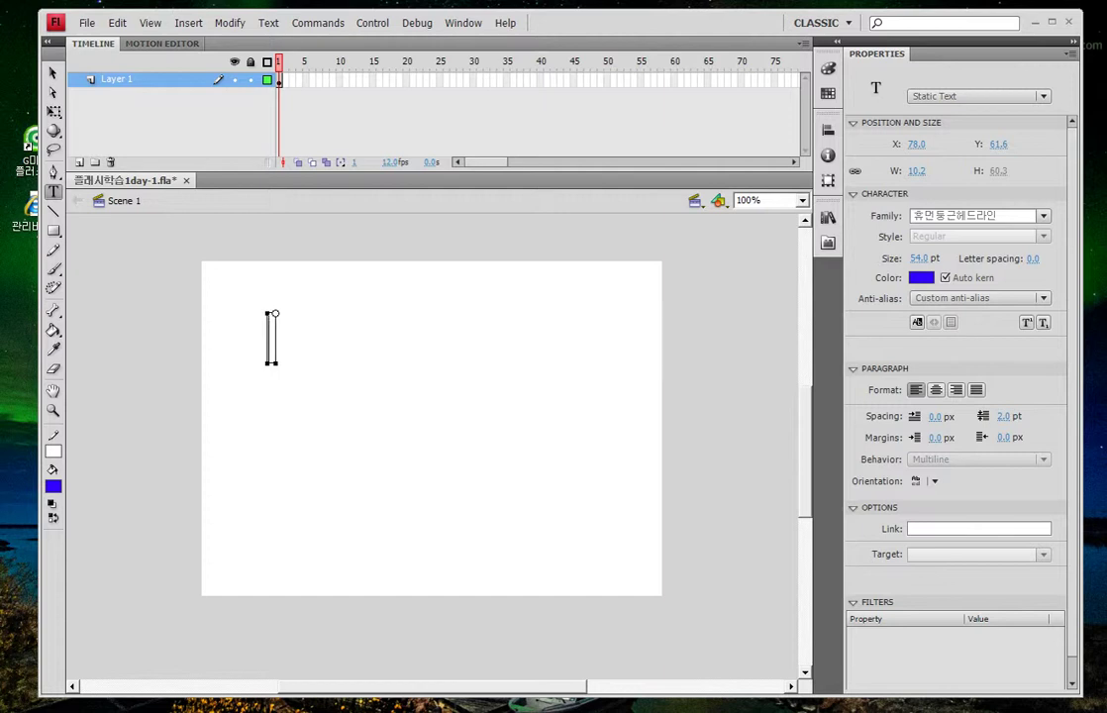
pyautogui.write('플래시 나라에')
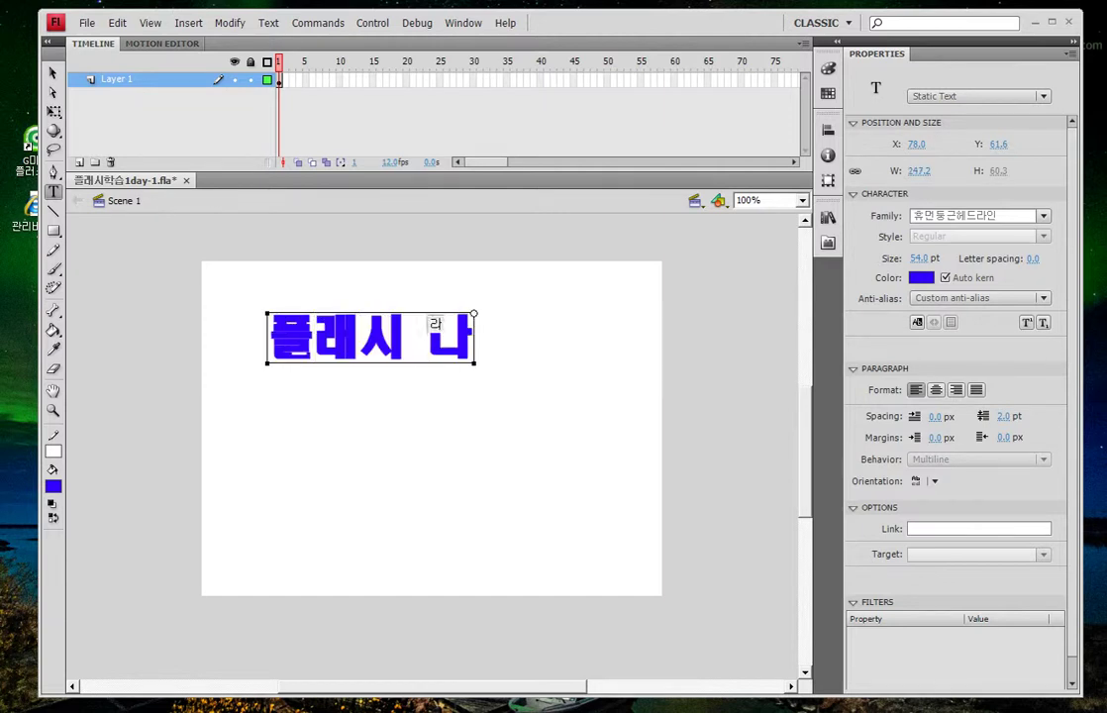
pyautogui.press('Return')
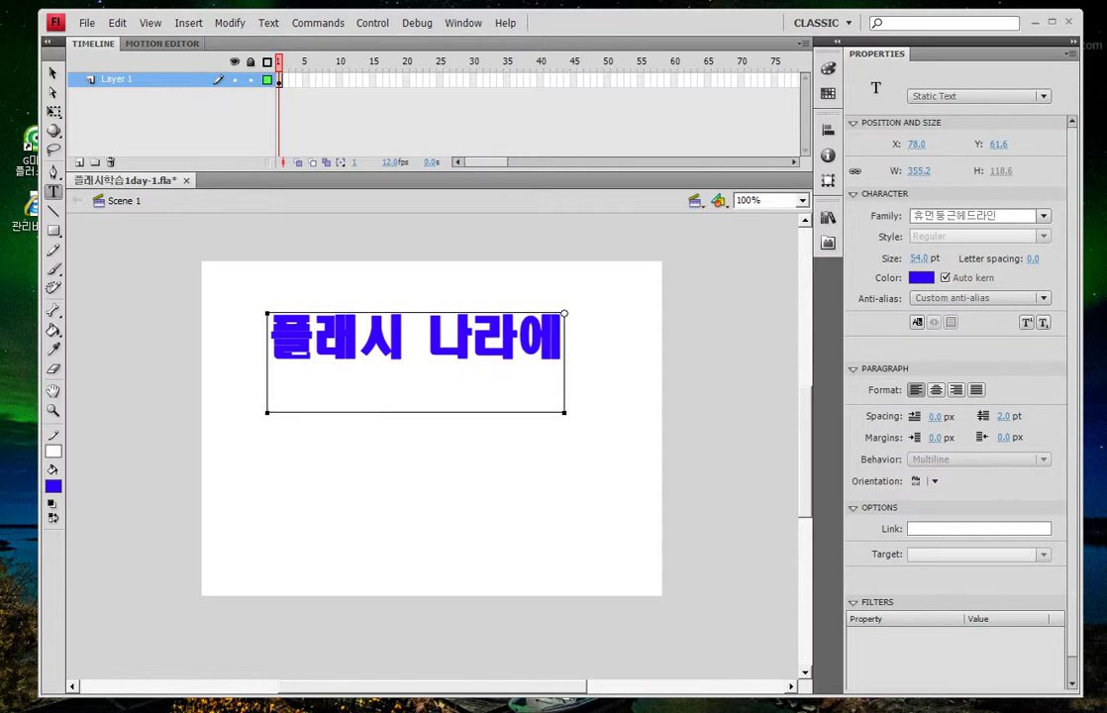
pyautogui.write('온 것을')
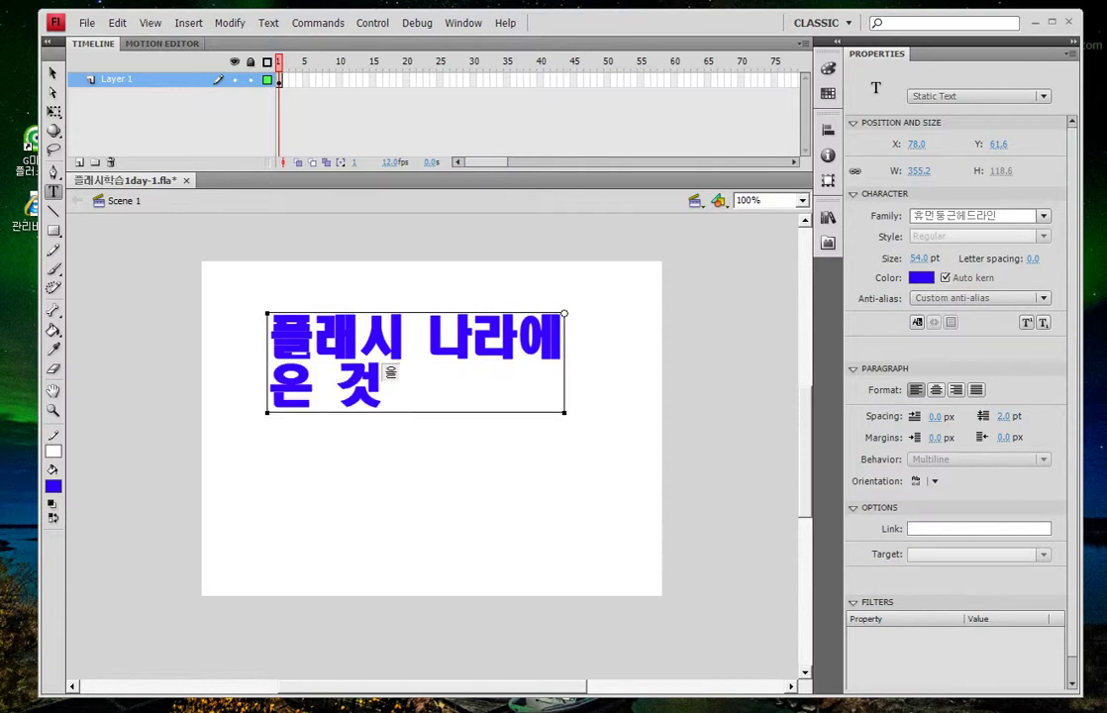
pyautogui.write(' 환영합니다.')
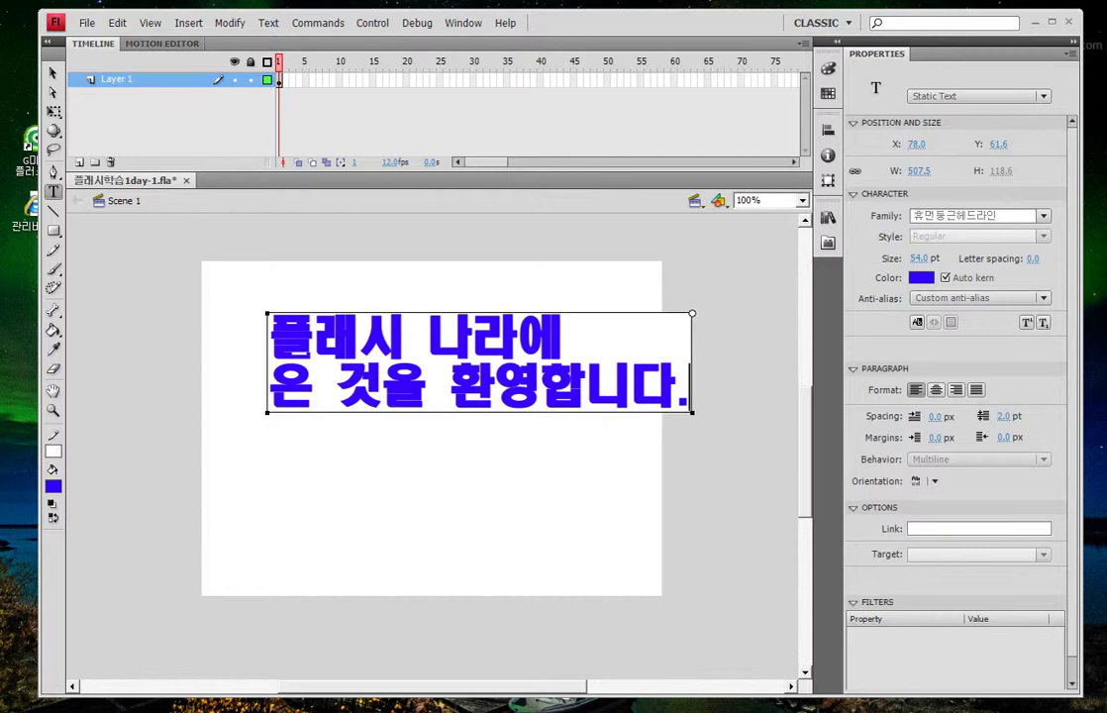
pyautogui.hotkey('ctrl', '2')
pyautogui.moveTo(968, 414)
pyautogui.mouseDown()
pyautogui.moveTo(896, 378)
pyautogui.moveTo(1023, 383)
pyautogui.moveTo(995, 401)
pyautogui.mouseUp()
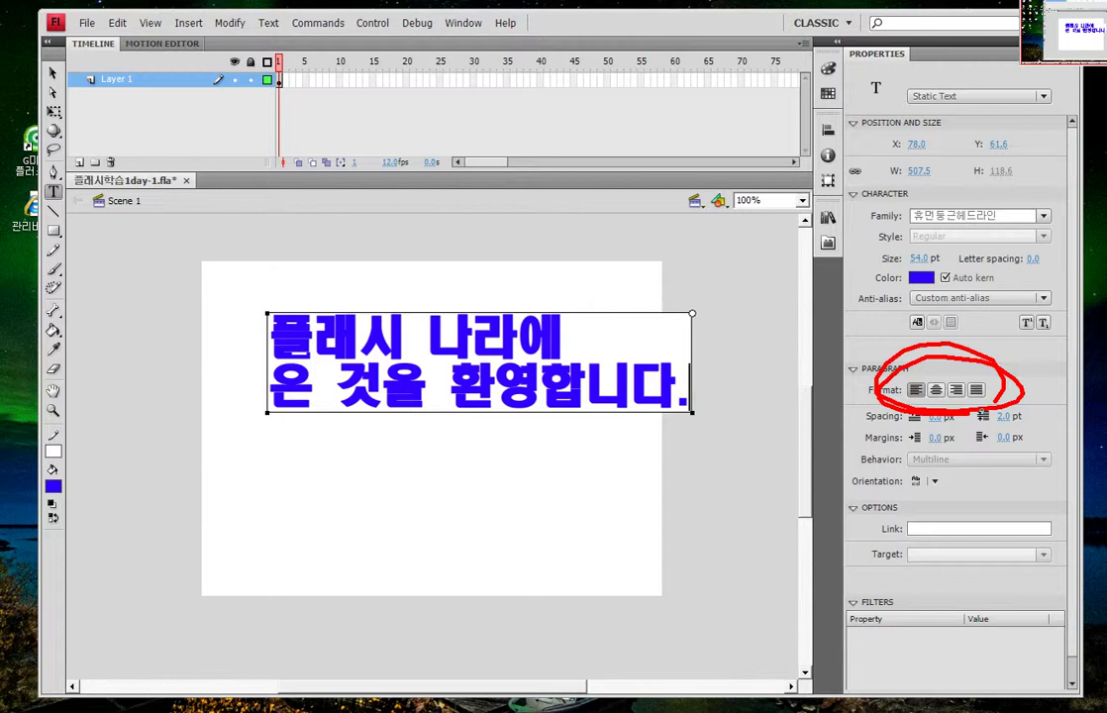
# Move the two-line text block horizontally to about X 19 so it fits within the stage width.
pyautogui.moveTo(55, 65)
pyautogui.mouseDown()
pyautogui.moveTo(32, 79)
pyautogui.moveTo(60, 70)
pyautogui.moveTo(50, 47)
pyautogui.mouseUp()
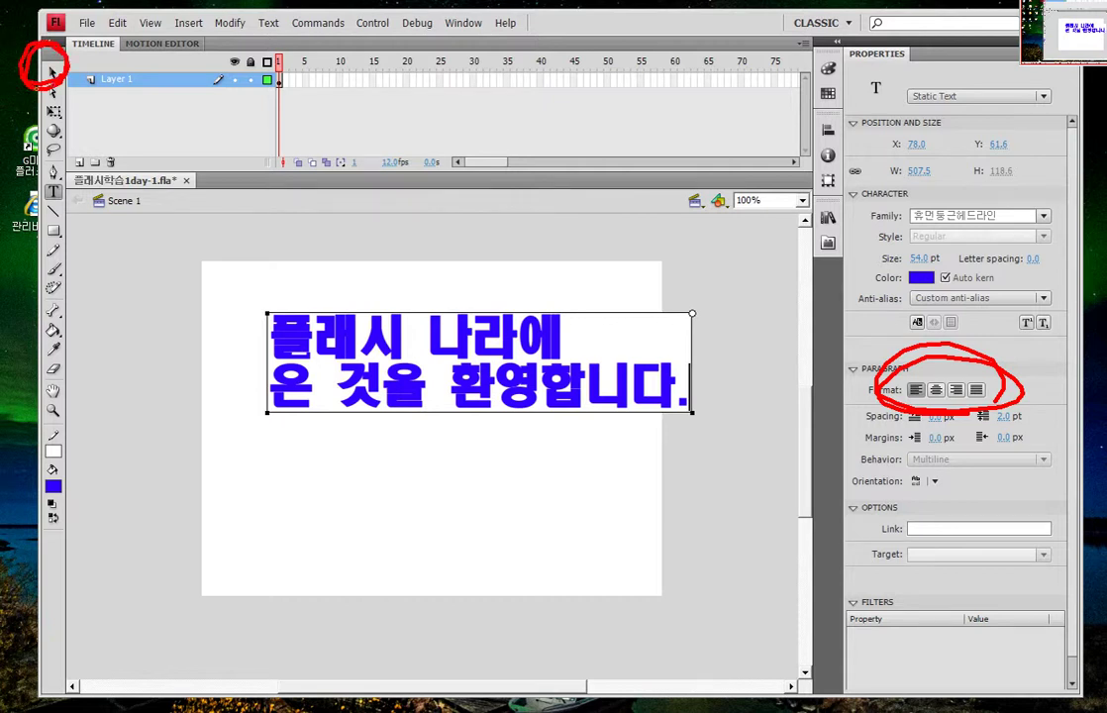
pyautogui.press('Escape')
pyautogui.click(52, 72)
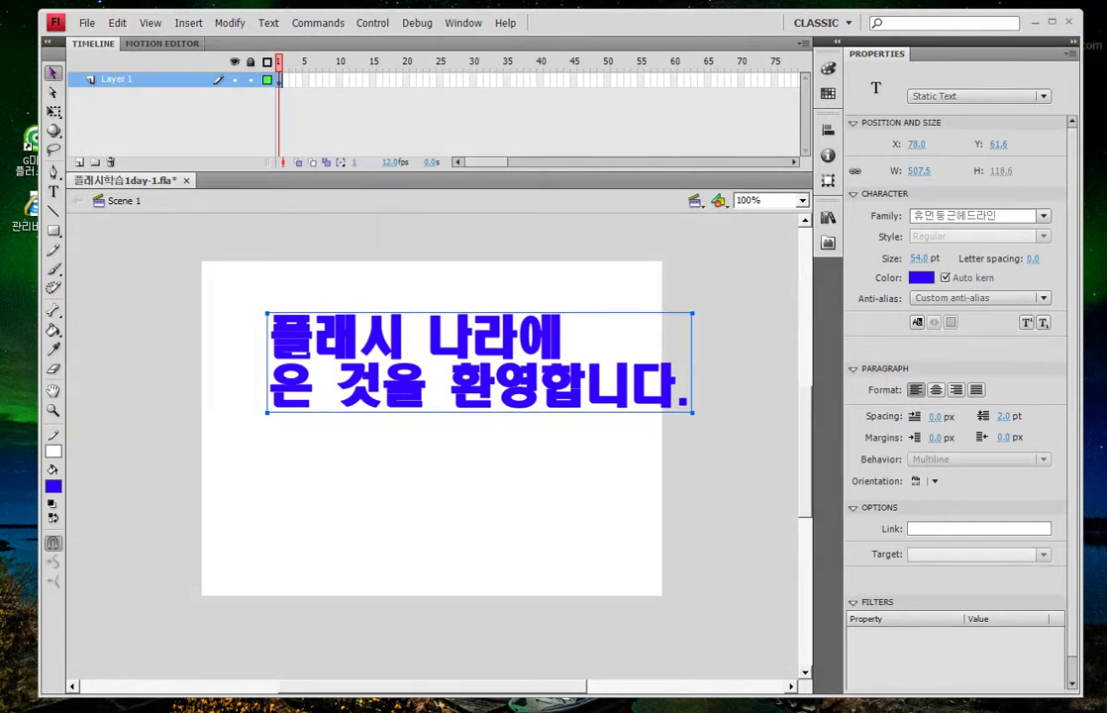
pyautogui.moveTo(330, 346); pyautogui.dragTo(305, 341)
pyautogui.press('Right')
pyautogui.press('Right')
pyautogui.press('Right')
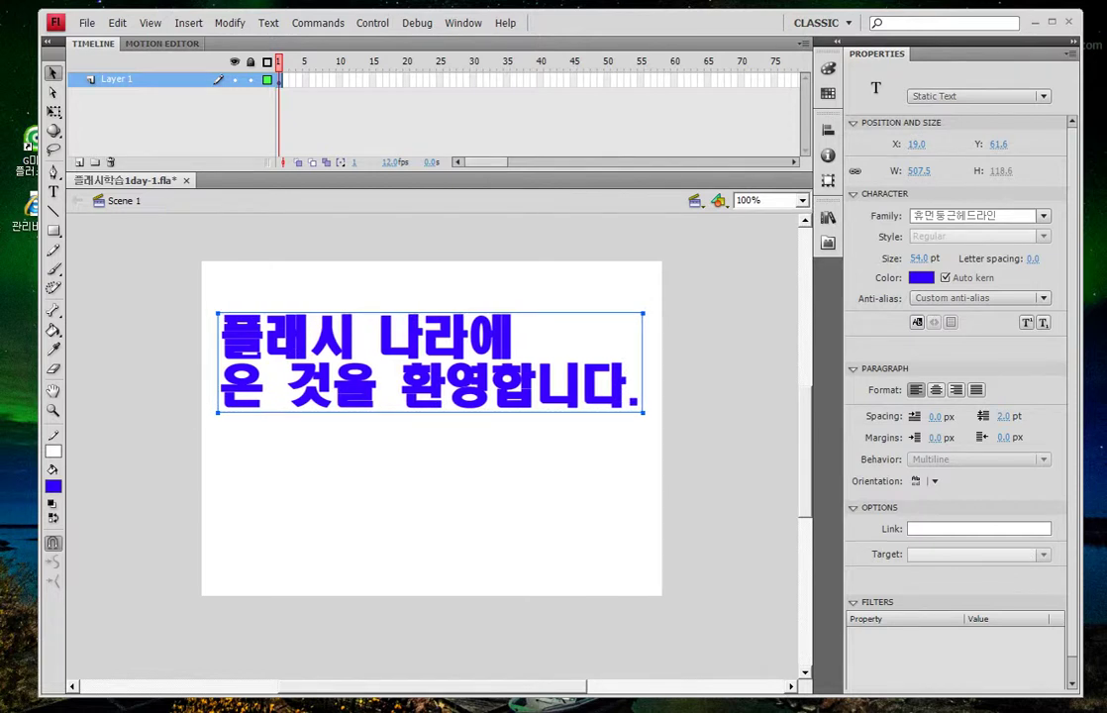
# Deselect the text block to bring up the document's properties.
pyautogui.hotkey('ctrl', '2')
pyautogui.moveTo(934, 268)
pyautogui.mouseDown()
pyautogui.moveTo(908, 242)
pyautogui.moveTo(928, 280)
pyautogui.mouseUp()
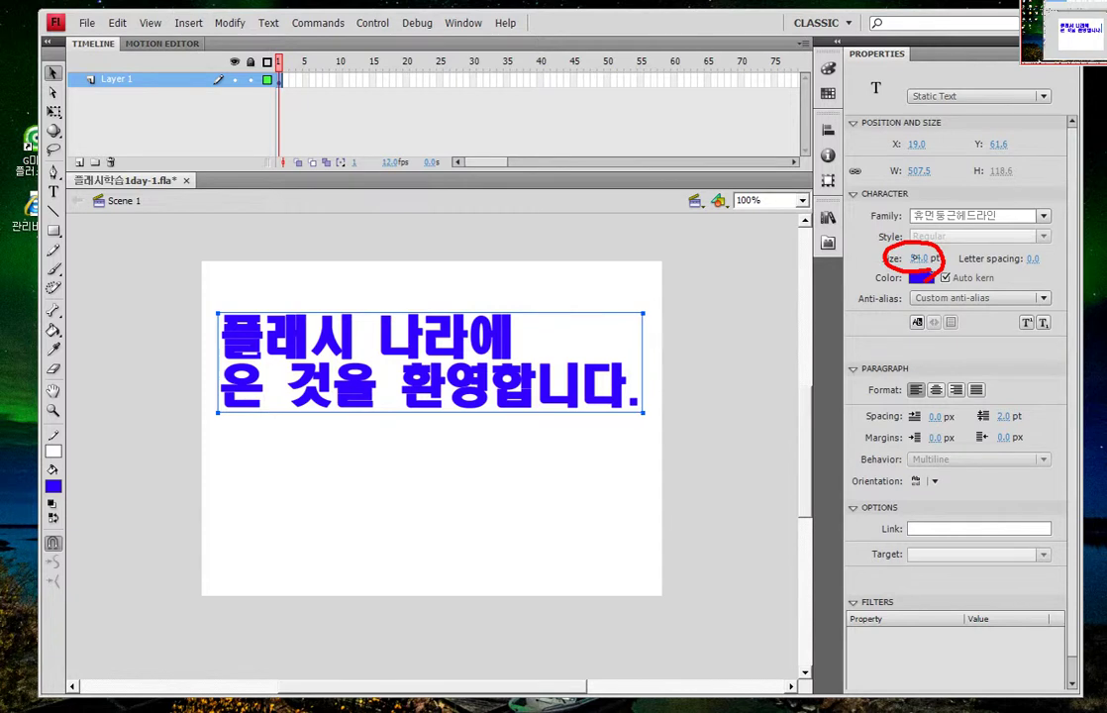
pyautogui.moveTo(916, 257)
pyautogui.mouseDown()
pyautogui.moveTo(894, 257)
pyautogui.moveTo(957, 258)
pyautogui.moveTo(902, 258)
pyautogui.moveTo(952, 257)
pyautogui.moveTo(916, 257)
pyautogui.mouseUp()
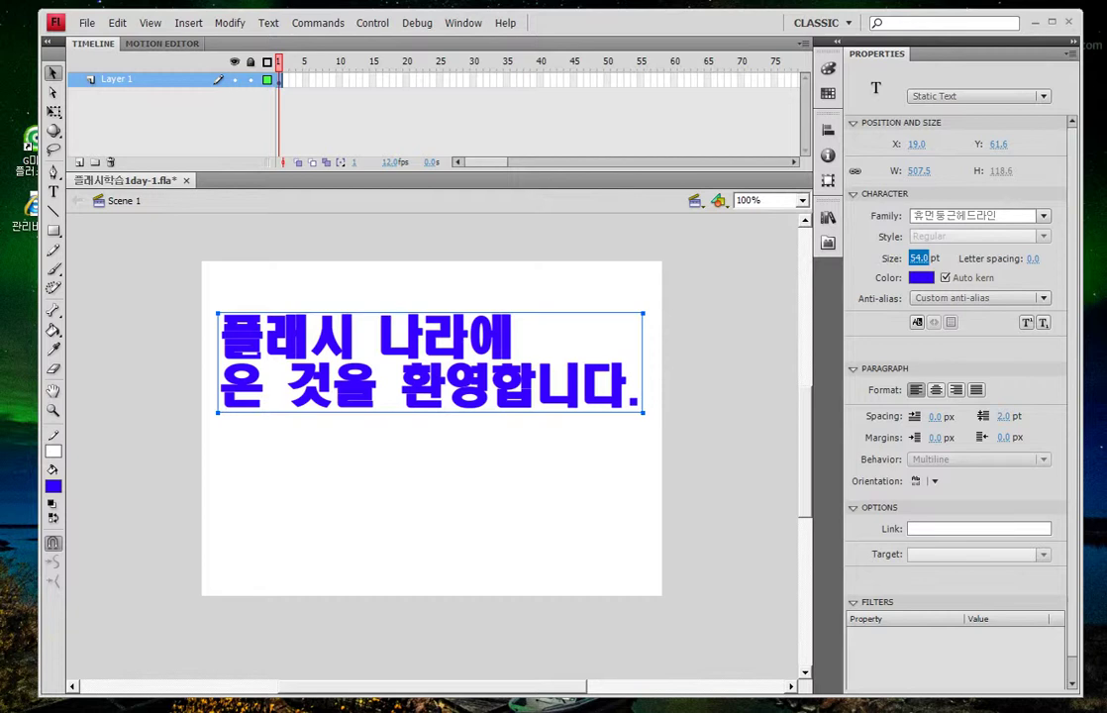
pyautogui.press('Escape')
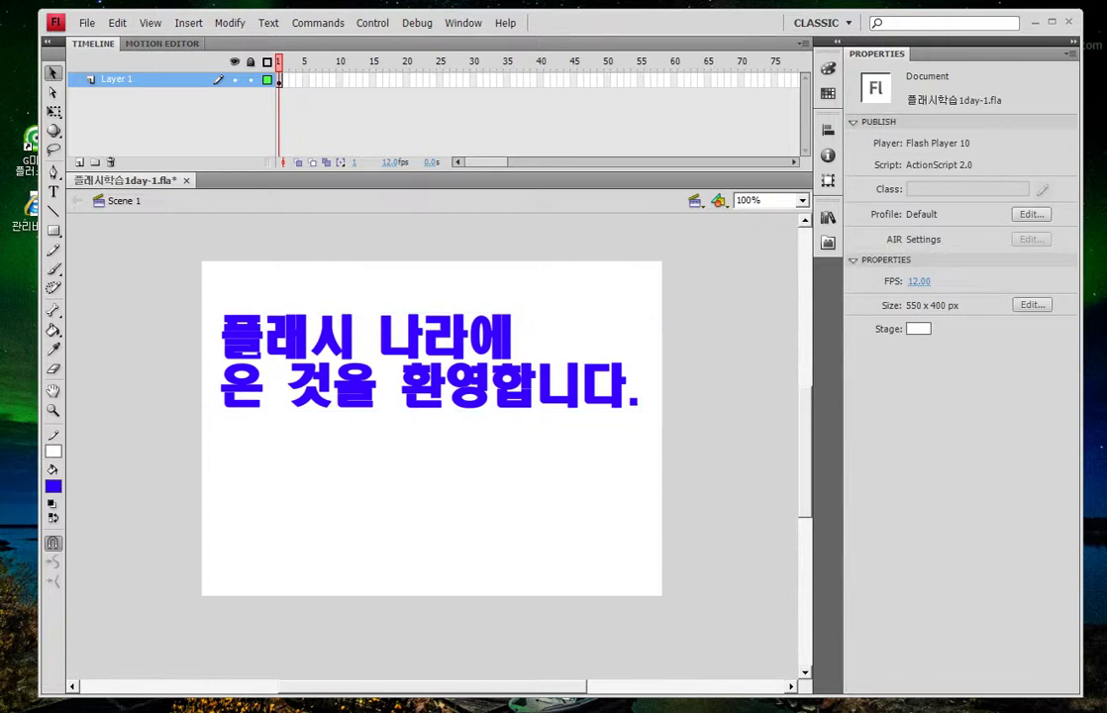
pyautogui.hotkey('ctrl', '2')
pyautogui.moveTo(957, 376)
pyautogui.mouseDown()
pyautogui.moveTo(828, 356)
pyautogui.moveTo(810, 295)
pyautogui.moveTo(872, 247)
pyautogui.moveTo(974, 244)
pyautogui.mouseUp()
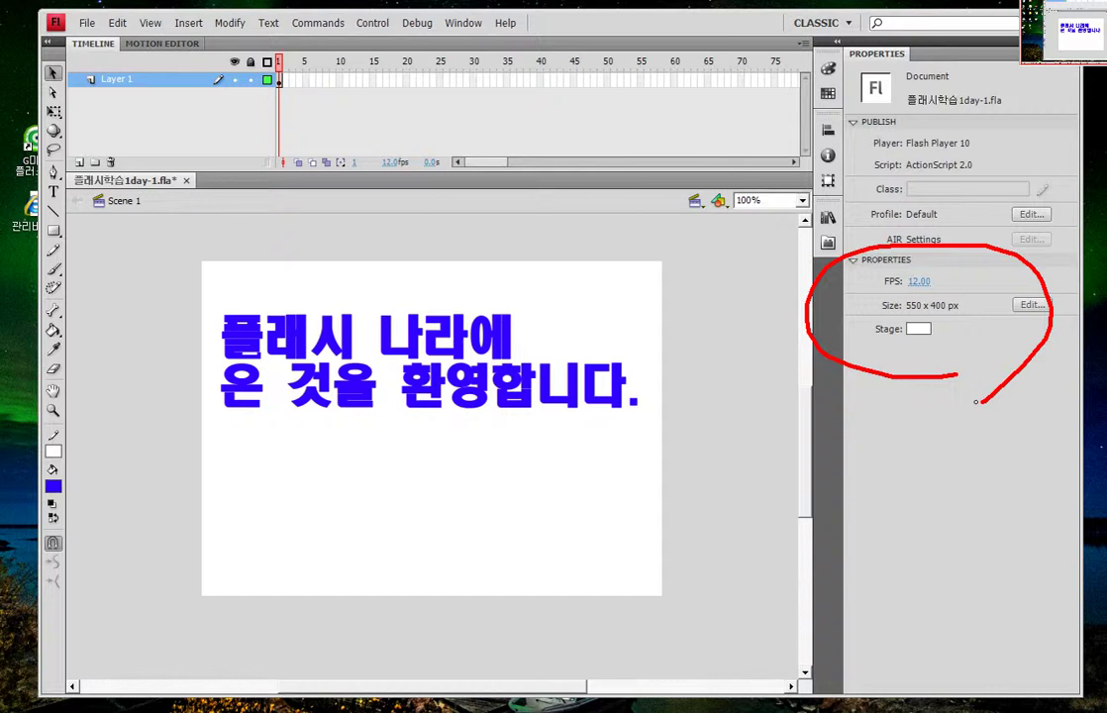
pyautogui.moveTo(236, 462); pyautogui.dragTo(231, 565)
pyautogui.moveTo(273, 460)
pyautogui.mouseDown()
pyautogui.moveTo(285, 482)
pyautogui.moveTo(271, 533)
pyautogui.moveTo(322, 521)
pyautogui.mouseUp()
pyautogui.moveTo(304, 522); pyautogui.dragTo(303, 545)
pyautogui.moveTo(272, 546); pyautogui.dragTo(385, 545)
pyautogui.moveTo(276, 91)
pyautogui.mouseDown()
pyautogui.moveTo(277, 58)
pyautogui.moveTo(276, 94)
pyautogui.mouseUp()
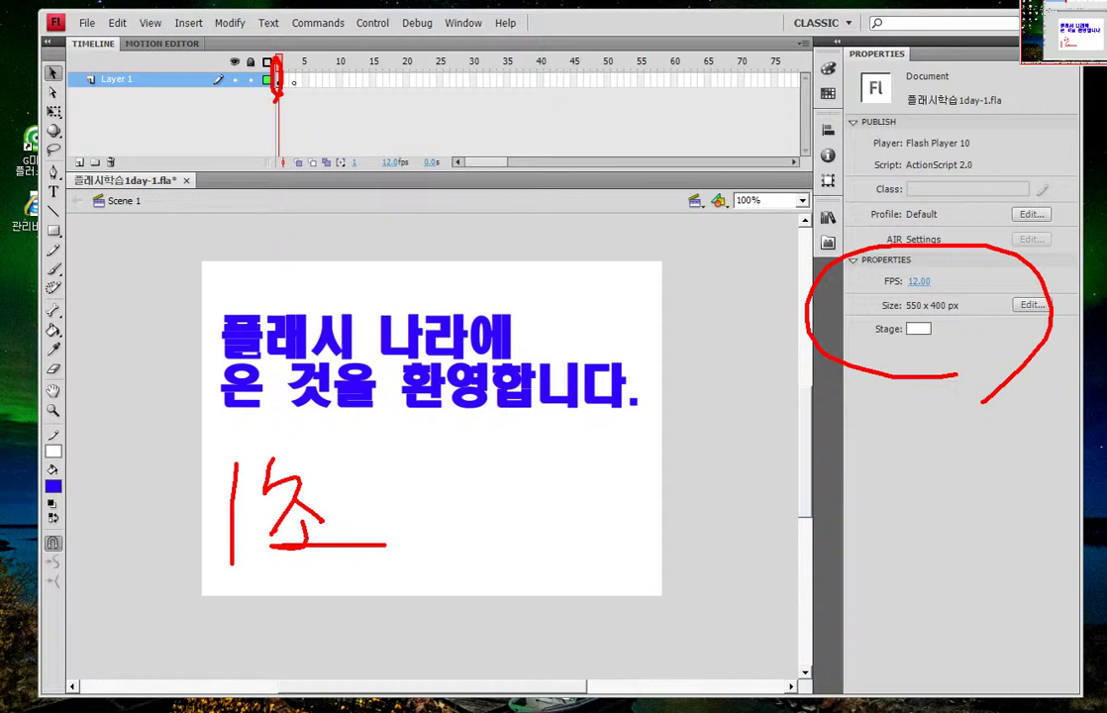
pyautogui.moveTo(286, 103)
pyautogui.mouseDown()
pyautogui.moveTo(544, 105)
pyautogui.moveTo(622, 84)
pyautogui.moveTo(546, 68)
pyautogui.moveTo(273, 58)
pyautogui.moveTo(280, 99)
pyautogui.mouseUp()
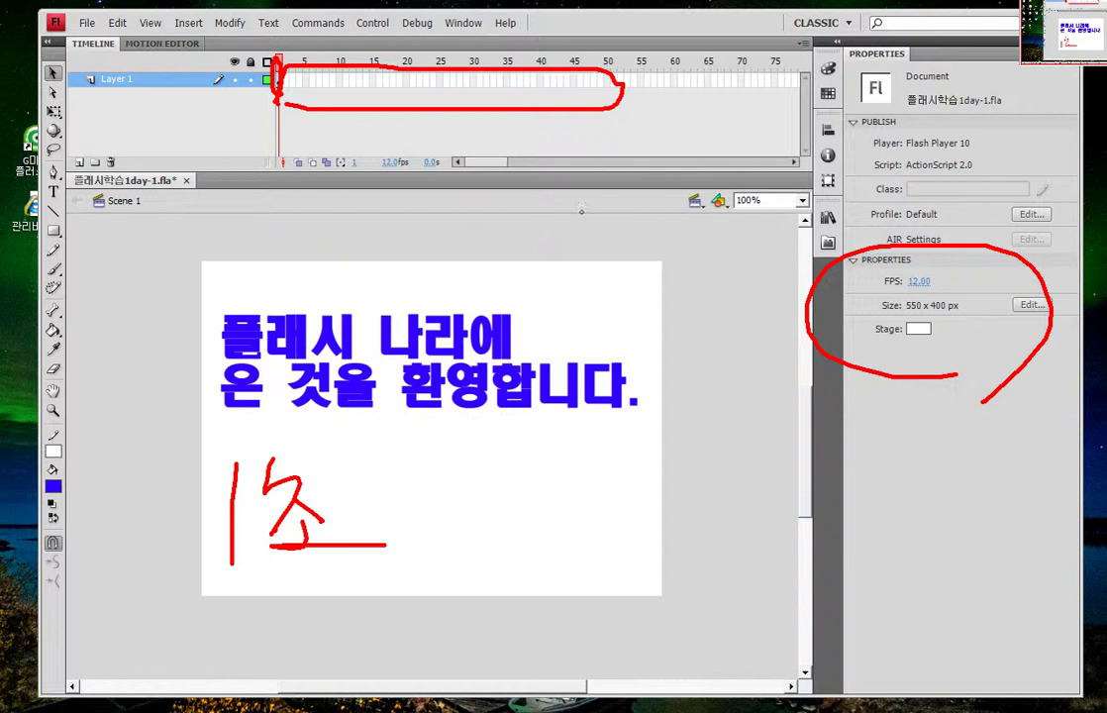
pyautogui.moveTo(885, 274)
pyautogui.mouseDown()
pyautogui.moveTo(882, 302)
pyautogui.moveTo(868, 289)
pyautogui.moveTo(872, 267)
pyautogui.mouseUp()
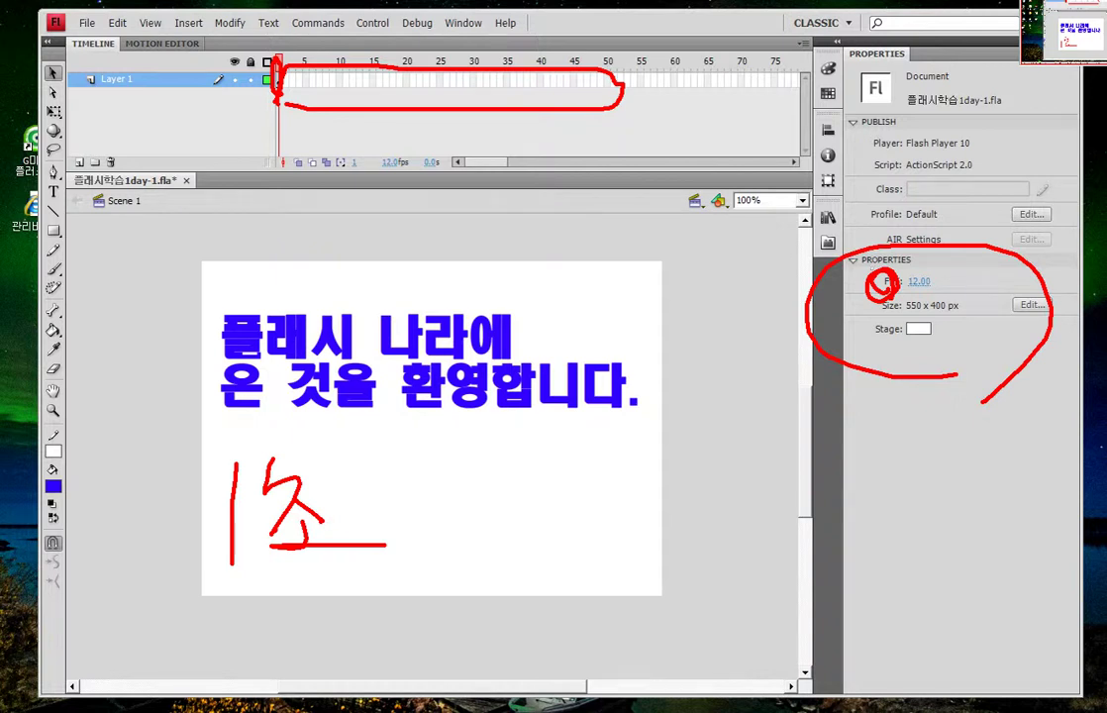
pyautogui.moveTo(934, 283)
pyautogui.mouseDown()
pyautogui.moveTo(908, 303)
pyautogui.moveTo(888, 339)
pyautogui.mouseUp()
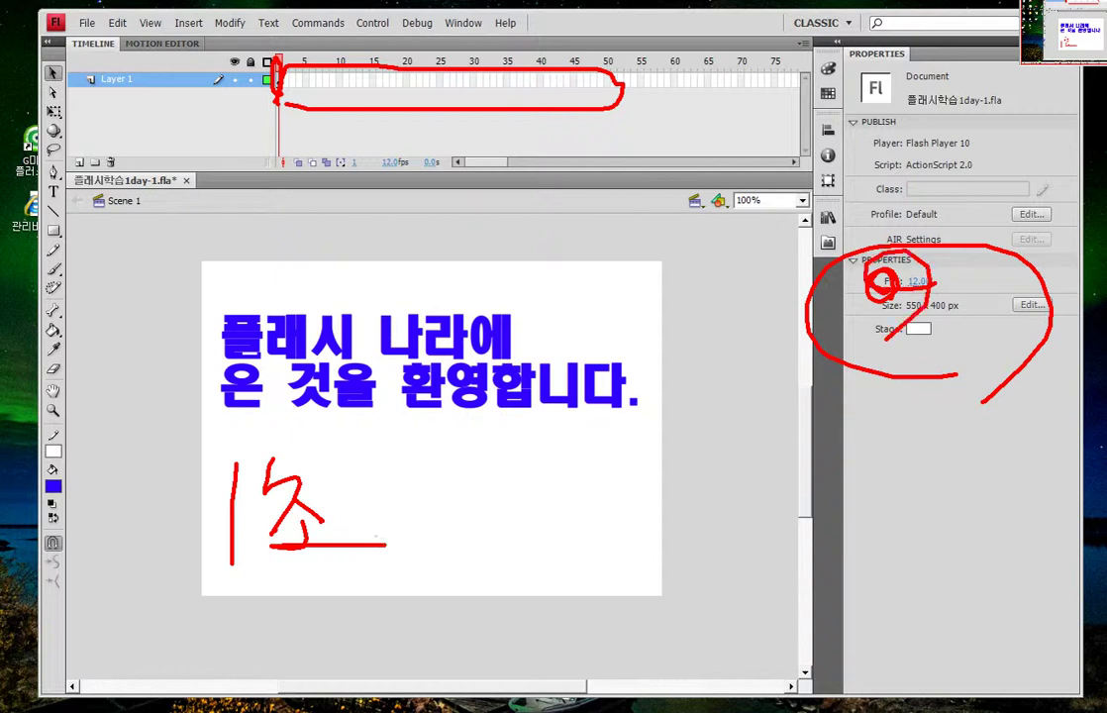
pyautogui.moveTo(273, 62)
pyautogui.mouseDown()
pyautogui.moveTo(282, 100)
pyautogui.moveTo(360, 92)
pyautogui.moveTo(305, 63)
pyautogui.moveTo(248, 111)
pyautogui.moveTo(317, 116)
pyautogui.mouseUp()
pyautogui.moveTo(451, 483); pyautogui.dragTo(453, 552)
pyautogui.moveTo(490, 493); pyautogui.dragTo(493, 548)
pyautogui.moveTo(523, 503); pyautogui.dragTo(530, 546)
pyautogui.moveTo(574, 513); pyautogui.dragTo(580, 551)
pyautogui.moveTo(611, 499); pyautogui.dragTo(613, 545)
pyautogui.moveTo(682, 488)
pyautogui.mouseDown()
pyautogui.moveTo(683, 533)
pyautogui.moveTo(714, 582)
pyautogui.mouseUp()
pyautogui.moveTo(478, 581)
pyautogui.mouseDown()
pyautogui.moveTo(480, 609)
pyautogui.moveTo(540, 610)
pyautogui.mouseUp()
pyautogui.moveTo(283, 99)
pyautogui.mouseDown()
pyautogui.moveTo(535, 81)
pyautogui.moveTo(302, 51)
pyautogui.mouseUp()
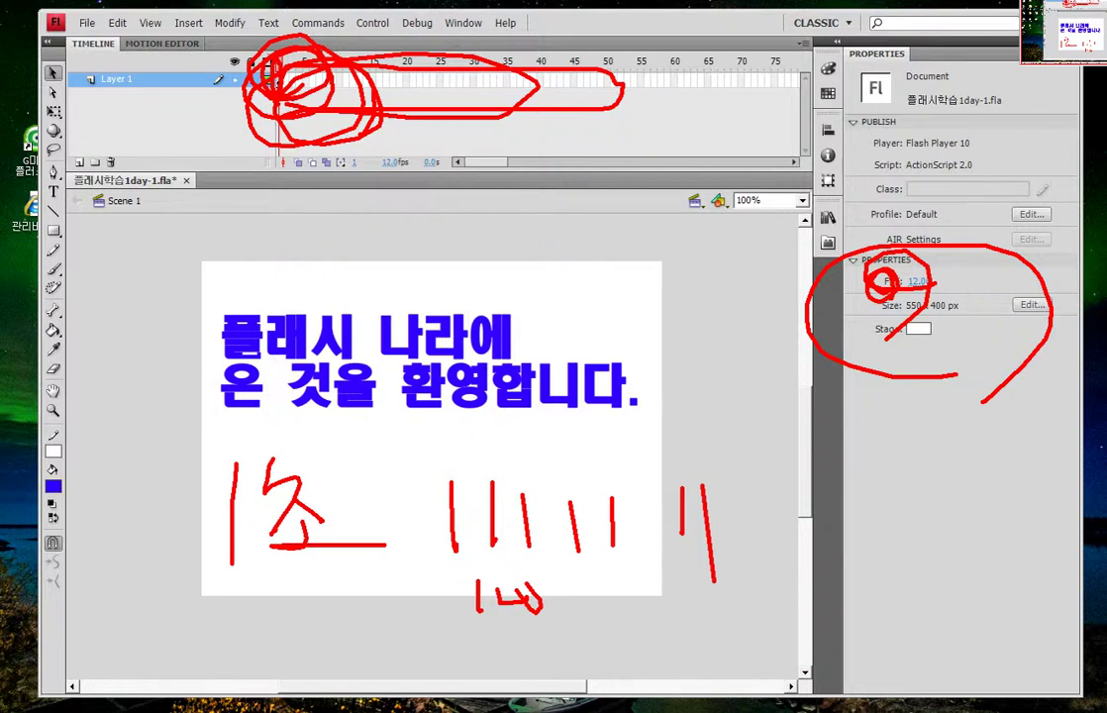
pyautogui.moveTo(279, 452)
pyautogui.mouseDown()
pyautogui.moveTo(344, 574)
pyautogui.moveTo(310, 588)
pyautogui.mouseUp()
pyautogui.moveTo(346, 123)
pyautogui.mouseDown()
pyautogui.moveTo(333, 132)
pyautogui.moveTo(473, 55)
pyautogui.moveTo(383, 112)
pyautogui.mouseUp()
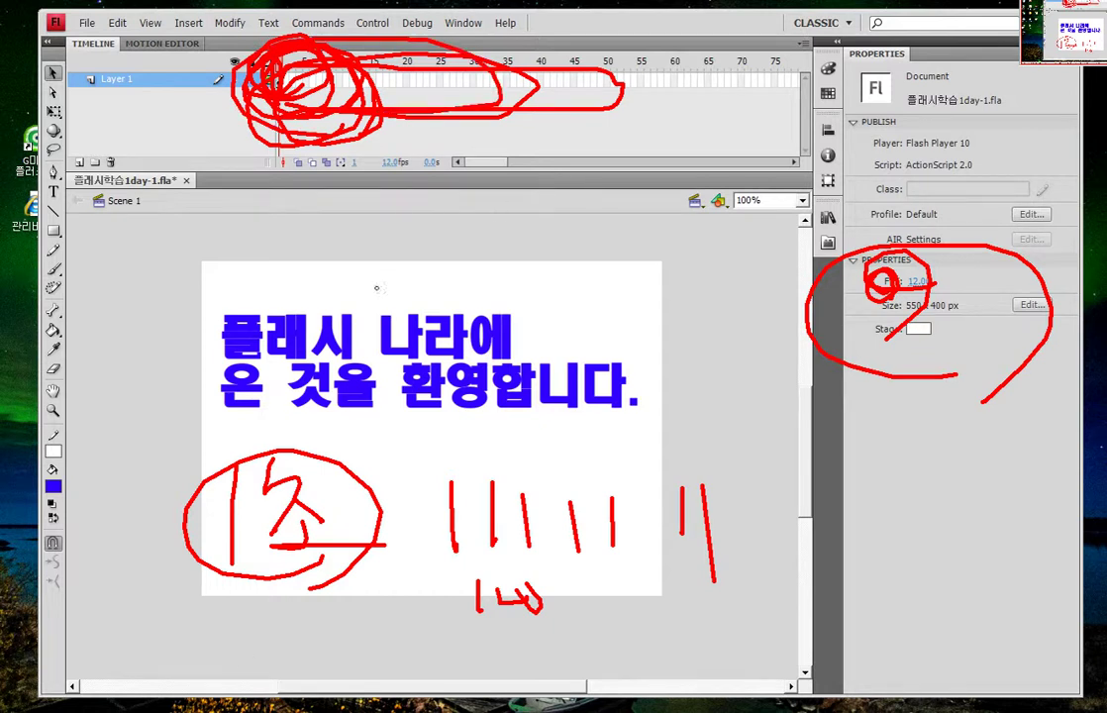
pyautogui.moveTo(910, 282)
pyautogui.mouseDown()
pyautogui.moveTo(871, 255)
pyautogui.moveTo(917, 287)
pyautogui.moveTo(902, 285)
pyautogui.mouseUp()
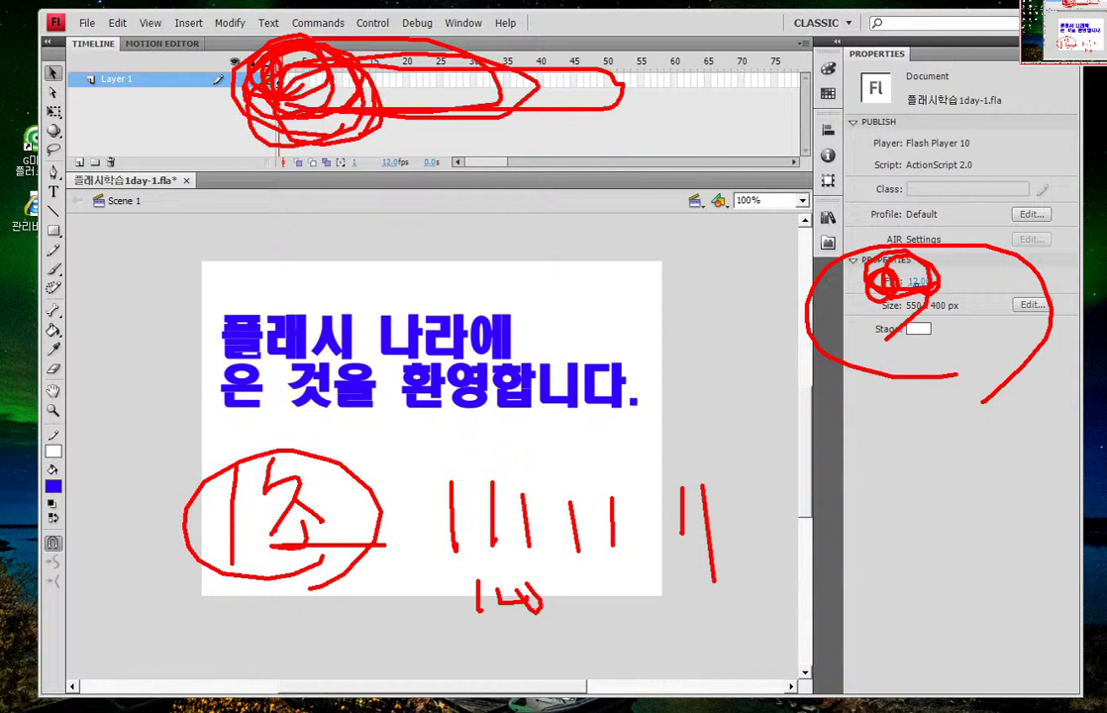
pyautogui.moveTo(562, 438)
pyautogui.mouseDown()
pyautogui.moveTo(564, 486)
pyautogui.moveTo(632, 472)
pyautogui.moveTo(546, 464)
pyautogui.moveTo(579, 495)
pyautogui.moveTo(667, 503)
pyautogui.mouseUp()
pyautogui.moveTo(771, 472)
pyautogui.mouseDown()
pyautogui.moveTo(794, 467)
pyautogui.moveTo(818, 505)
pyautogui.mouseUp()
pyautogui.moveTo(865, 450)
pyautogui.mouseDown()
pyautogui.moveTo(892, 491)
pyautogui.moveTo(870, 520)
pyautogui.mouseUp()
pyautogui.moveTo(759, 475)
pyautogui.mouseDown()
pyautogui.moveTo(913, 475)
pyautogui.moveTo(861, 562)
pyautogui.mouseUp()
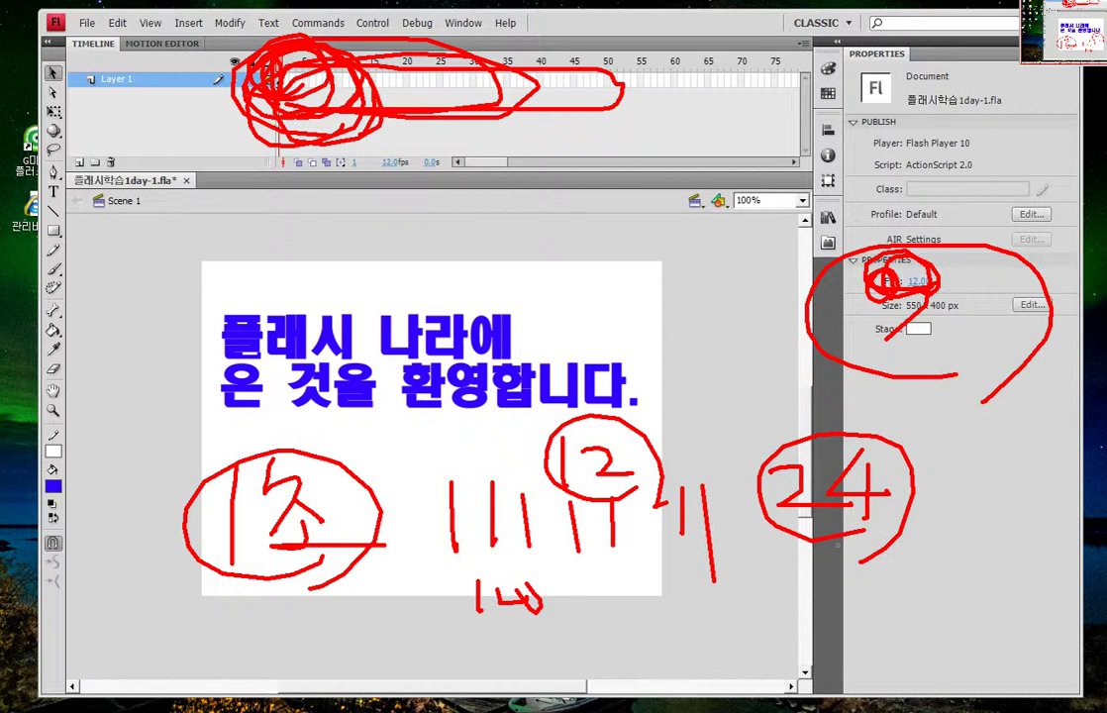
pyautogui.moveTo(752, 429)
pyautogui.mouseDown()
pyautogui.moveTo(694, 483)
pyautogui.moveTo(765, 574)
pyautogui.mouseUp()
pyautogui.moveTo(860, 562); pyautogui.dragTo(790, 433)
pyautogui.moveTo(858, 436); pyautogui.dragTo(832, 592)
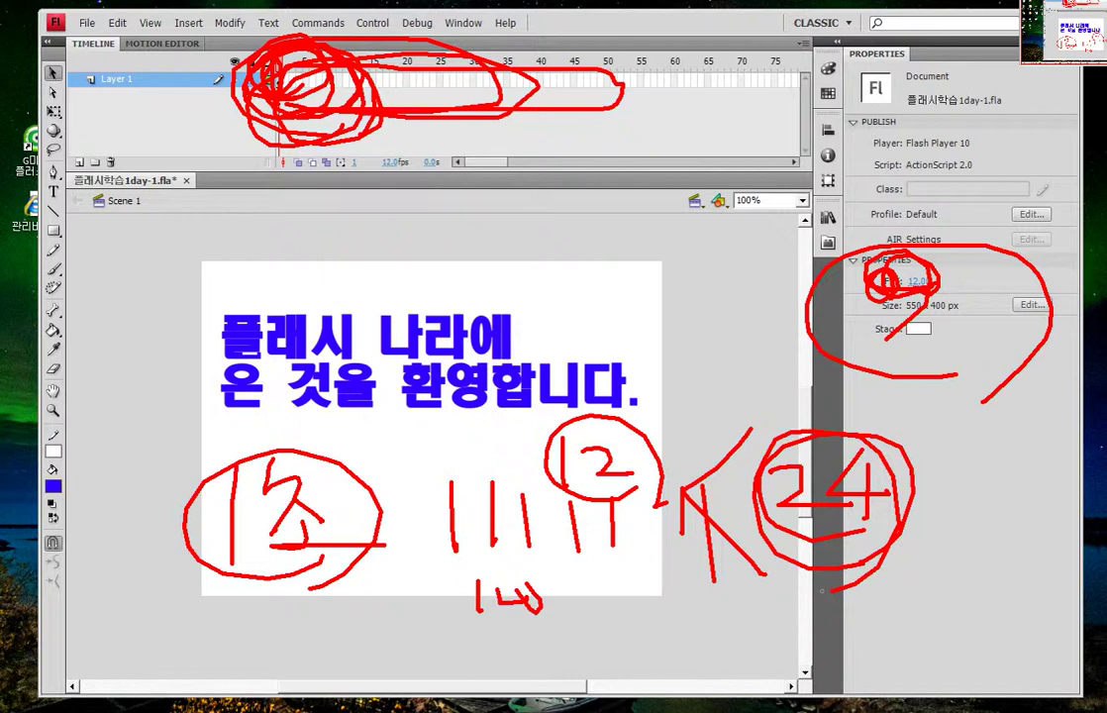
pyautogui.moveTo(687, 329); pyautogui.dragTo(716, 349)
pyautogui.moveTo(721, 366)
pyautogui.mouseDown()
pyautogui.moveTo(669, 314)
pyautogui.moveTo(684, 303)
pyautogui.moveTo(742, 345)
pyautogui.moveTo(725, 377)
pyautogui.mouseUp()
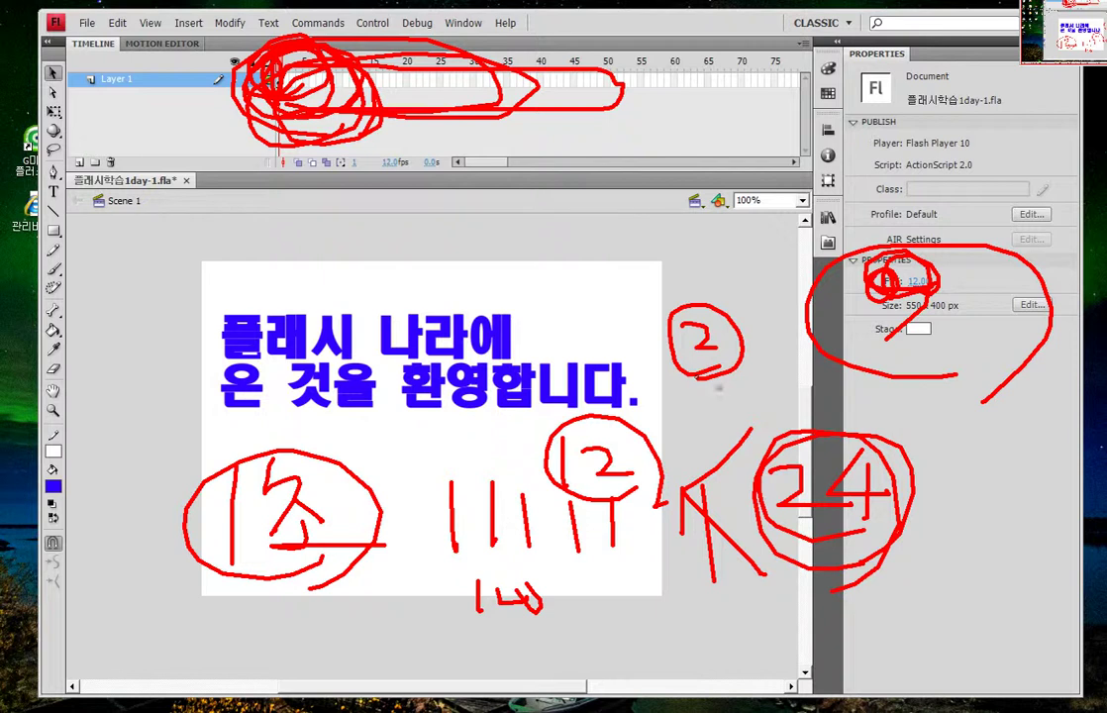
pyautogui.moveTo(758, 363)
pyautogui.mouseDown()
pyautogui.moveTo(777, 372)
pyautogui.moveTo(760, 384)
pyautogui.mouseUp()
pyautogui.moveTo(814, 323)
pyautogui.mouseDown()
pyautogui.moveTo(799, 390)
pyautogui.moveTo(967, 372)
pyautogui.mouseUp()
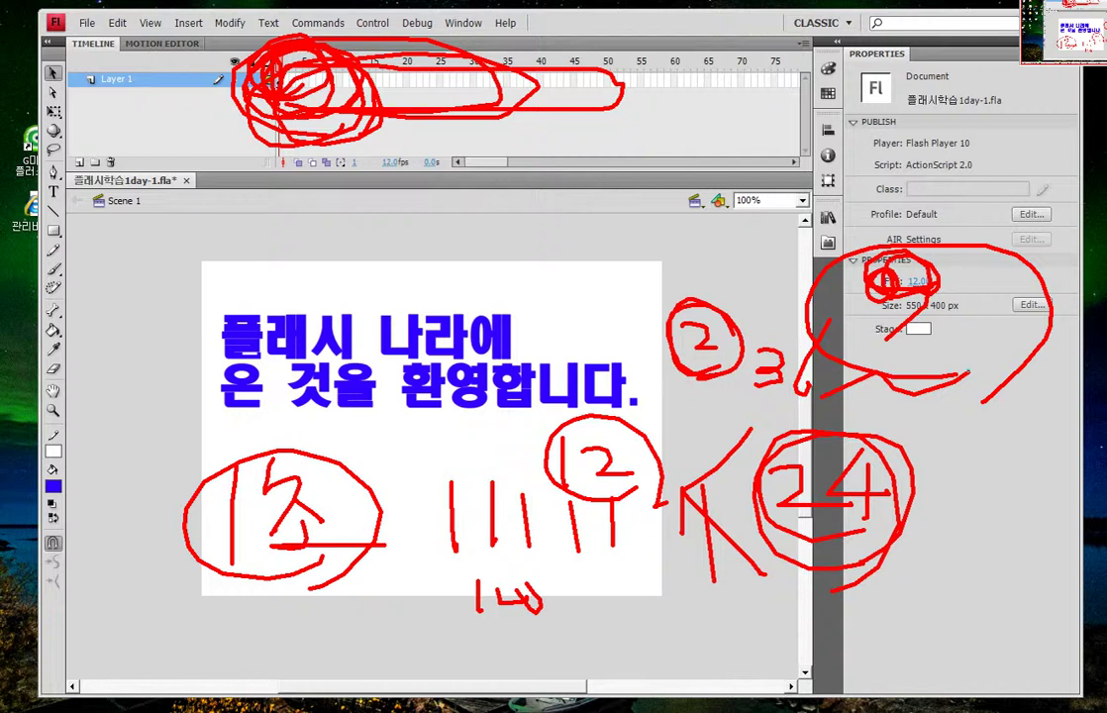
pyautogui.moveTo(645, 333)
pyautogui.mouseDown()
pyautogui.moveTo(639, 288)
pyautogui.moveTo(762, 317)
pyautogui.moveTo(694, 379)
pyautogui.mouseUp()
pyautogui.moveTo(325, 574)
pyautogui.mouseDown()
pyautogui.moveTo(347, 461)
pyautogui.moveTo(418, 489)
pyautogui.mouseUp()
pyautogui.moveTo(520, 185); pyautogui.dragTo(531, 275)
pyautogui.moveTo(575, 211)
pyautogui.mouseDown()
pyautogui.moveTo(606, 272)
pyautogui.moveTo(666, 206)
pyautogui.moveTo(690, 211)
pyautogui.mouseUp()
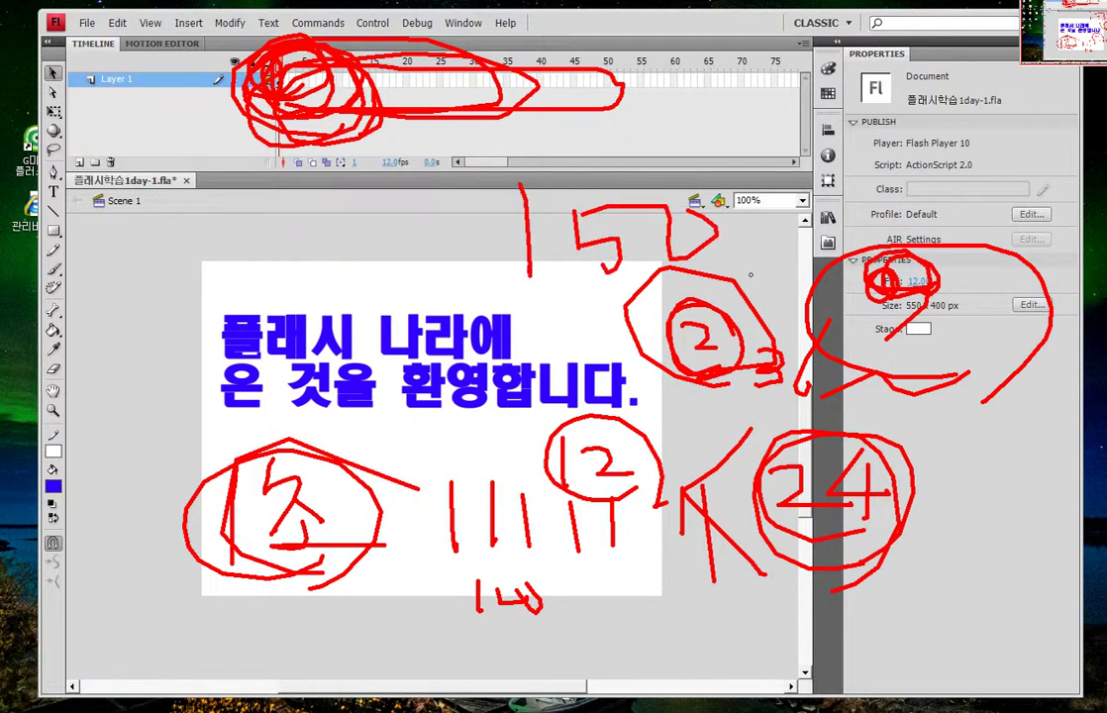
pyautogui.moveTo(751, 275); pyautogui.dragTo(863, 249)
pyautogui.moveTo(529, 180)
pyautogui.mouseDown()
pyautogui.moveTo(644, 292)
pyautogui.moveTo(297, 119)
pyautogui.mouseUp()
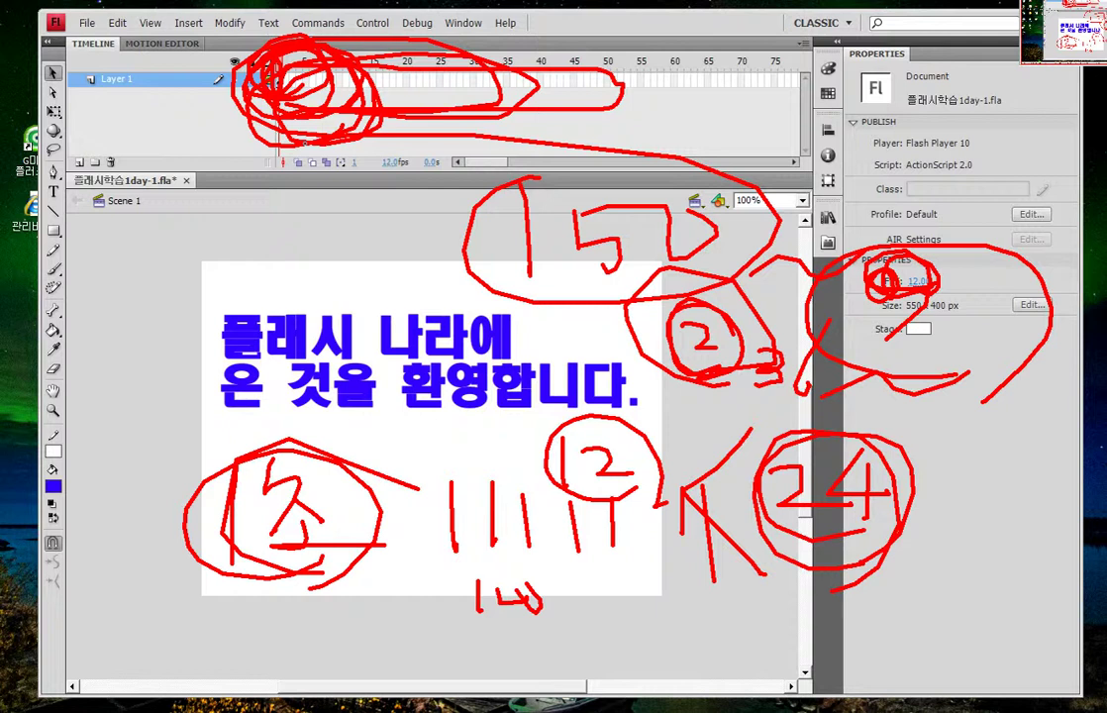
pyautogui.press('Escape')
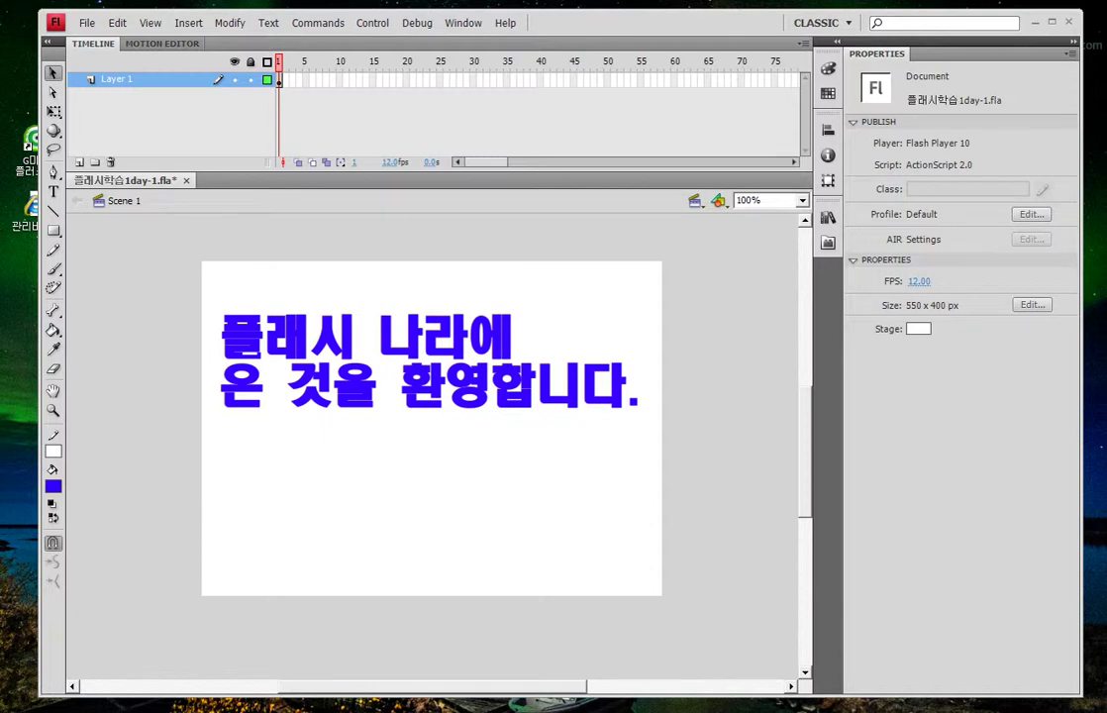
pyautogui.hotkey('ctrl', '2')
pyautogui.moveTo(932, 323)
pyautogui.mouseDown()
pyautogui.moveTo(887, 318)
pyautogui.moveTo(961, 293)
pyautogui.moveTo(905, 322)
pyautogui.moveTo(962, 294)
pyautogui.moveTo(949, 329)
pyautogui.moveTo(929, 334)
pyautogui.mouseUp()
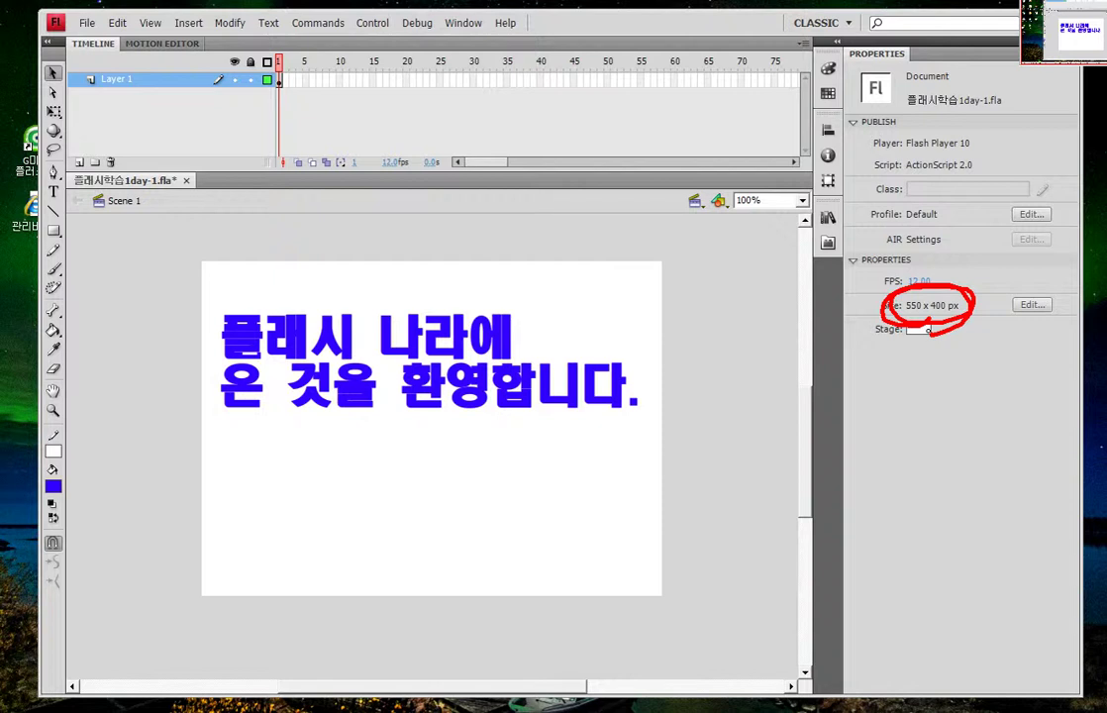
pyautogui.moveTo(993, 309)
pyautogui.mouseDown()
pyautogui.moveTo(1036, 288)
pyautogui.moveTo(1051, 365)
pyautogui.mouseUp()
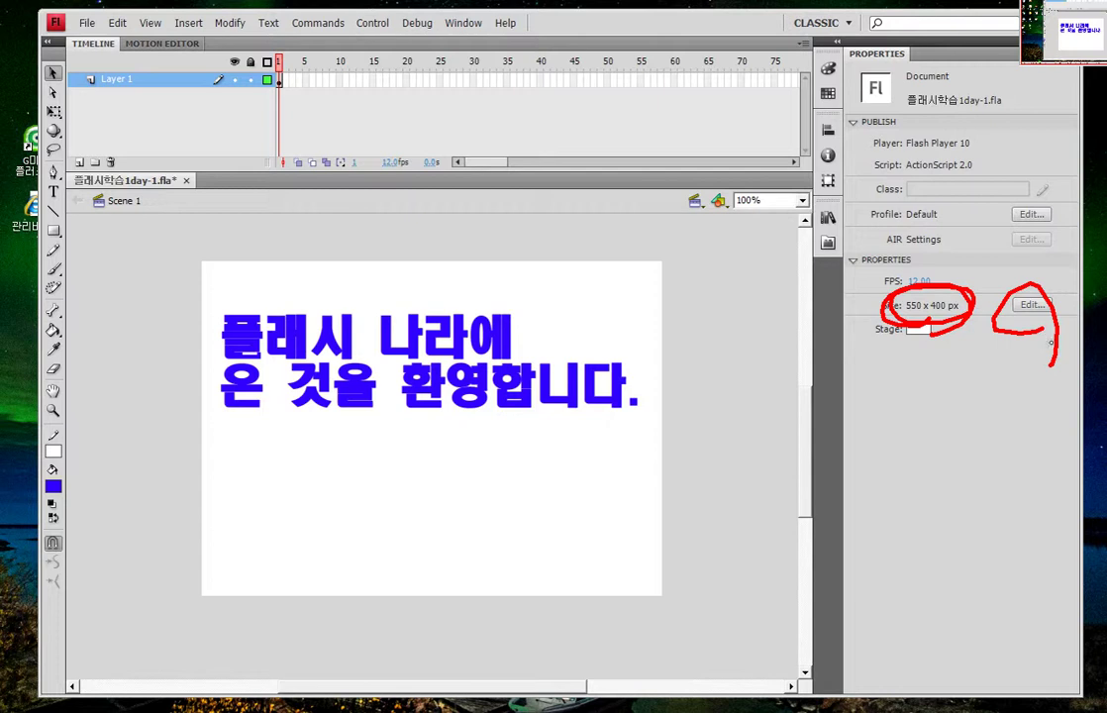
# Open the document size settings and set the stage height to 200 px.
pyautogui.press('Escape')
pyautogui.click(1032, 304)
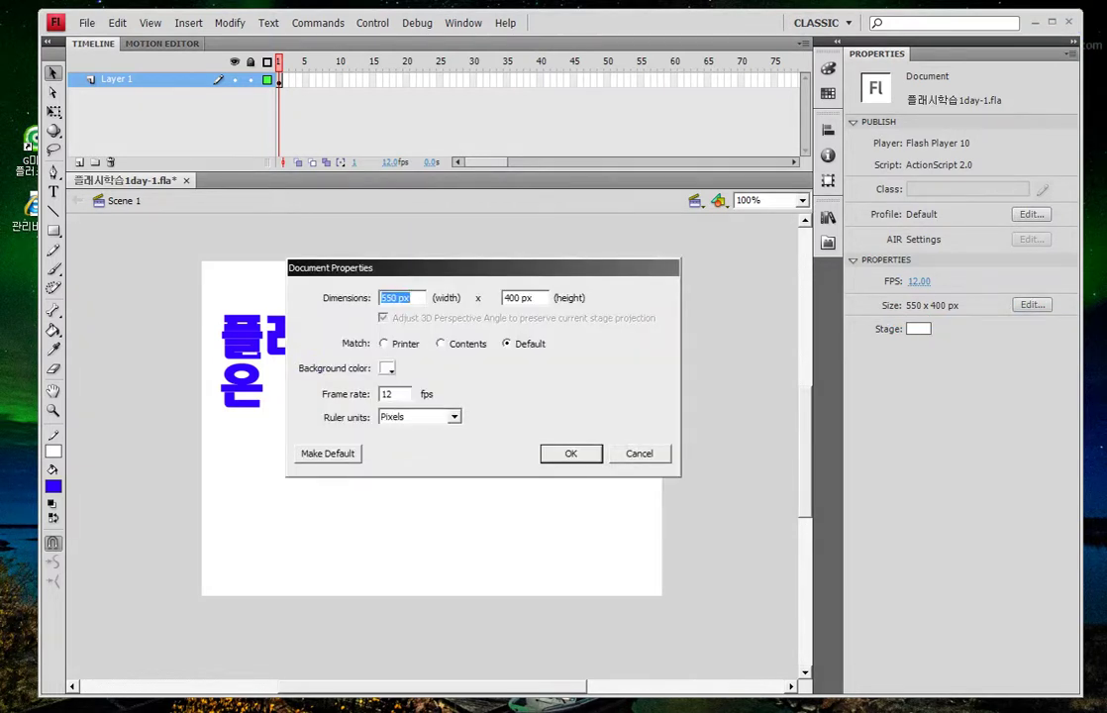
pyautogui.moveTo(483, 268); pyautogui.dragTo(766, 383)
pyautogui.hotkey('ctrl', '2')
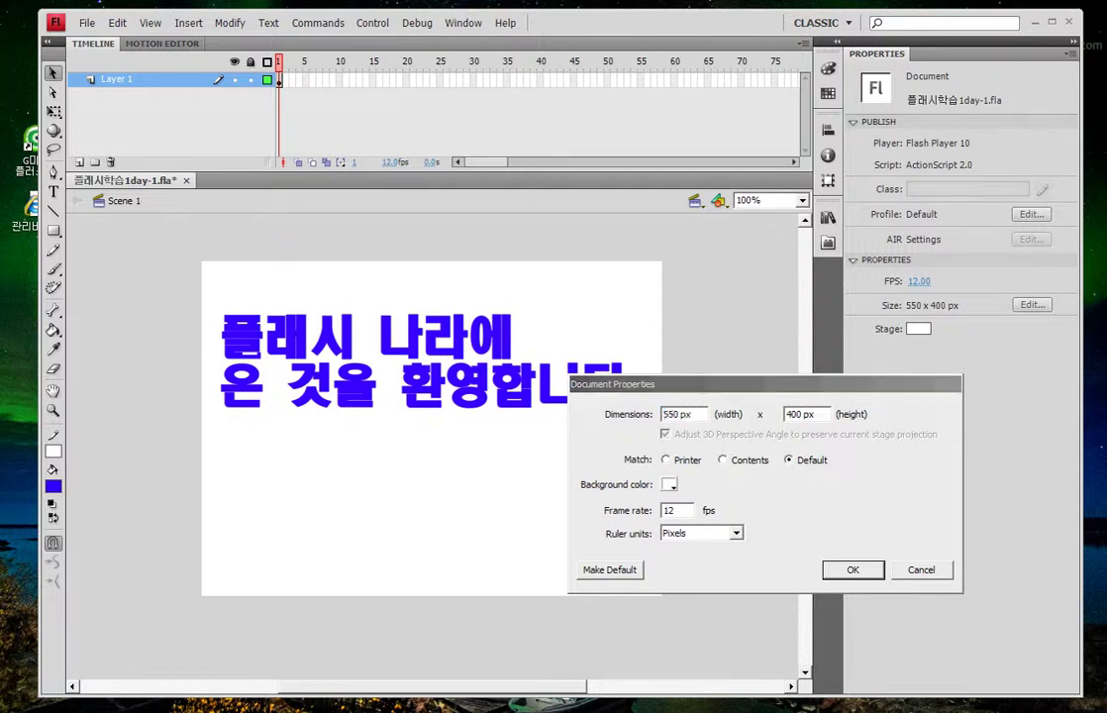
pyautogui.moveTo(1044, 333)
pyautogui.mouseDown()
pyautogui.moveTo(1001, 329)
pyautogui.moveTo(1062, 289)
pyautogui.moveTo(965, 372)
pyautogui.moveTo(999, 387)
pyautogui.mouseUp()
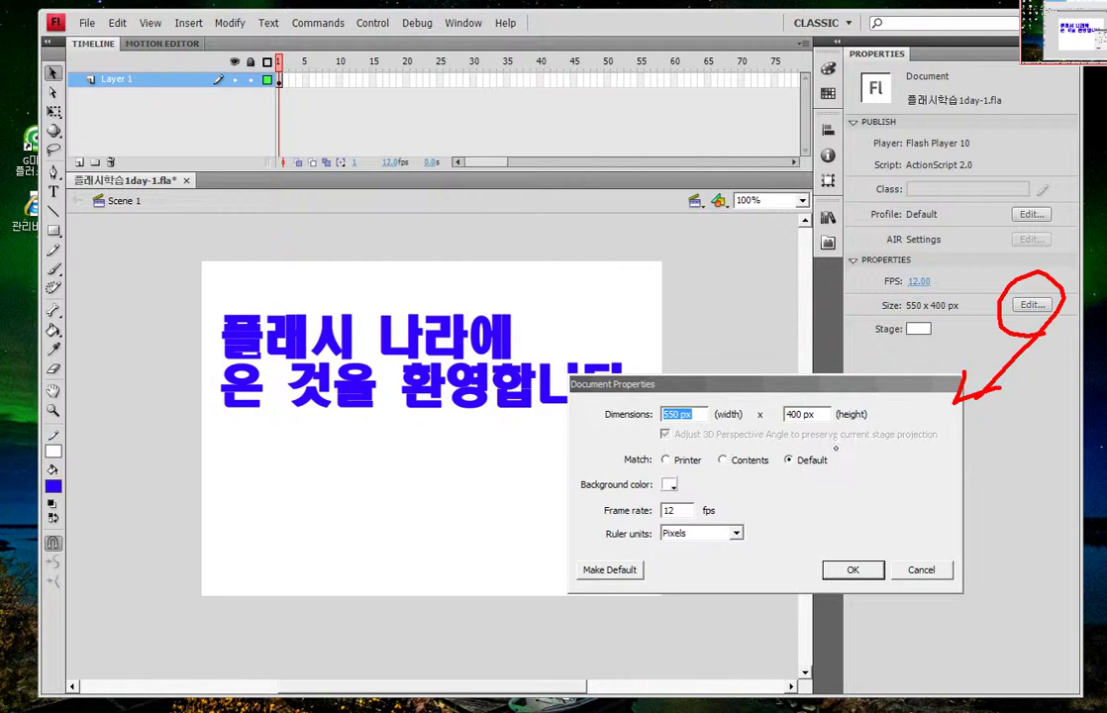
pyautogui.press('Escape')
pyautogui.moveTo(818, 415); pyautogui.dragTo(785, 414)
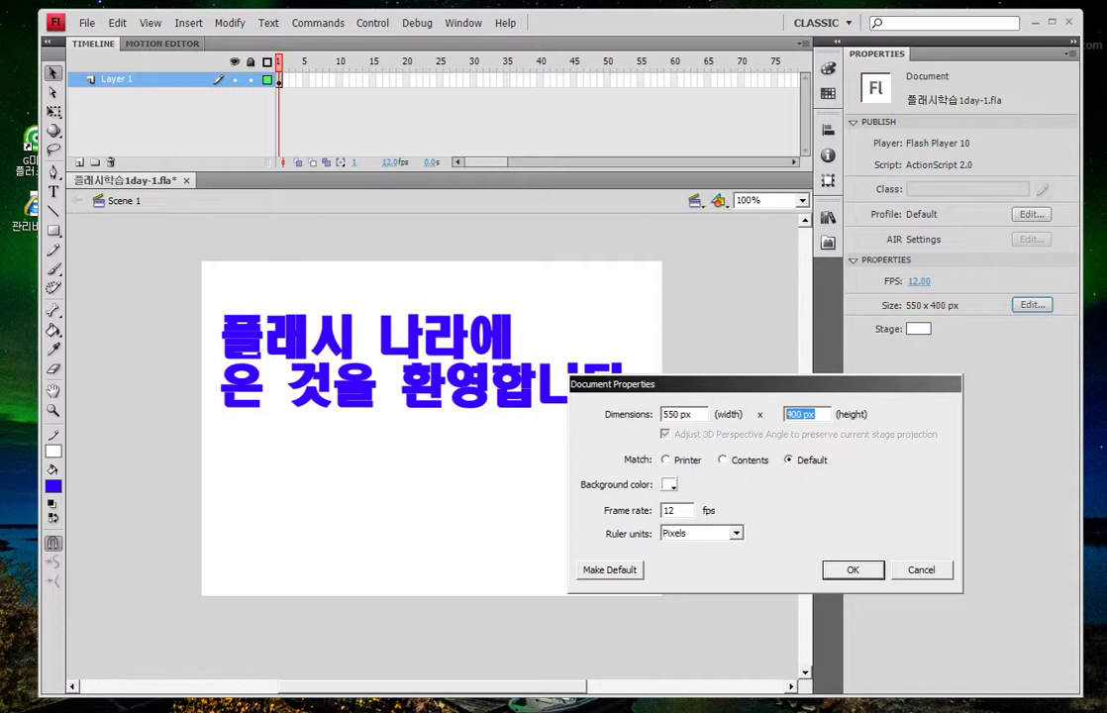
pyautogui.write('200')
# Set the stage background color to light orange, #FFCC66, and apply the document properties.
pyautogui.moveTo(644, 501)
pyautogui.mouseDown()
pyautogui.moveTo(618, 515)
pyautogui.moveTo(716, 501)
pyautogui.moveTo(646, 499)
pyautogui.mouseUp()
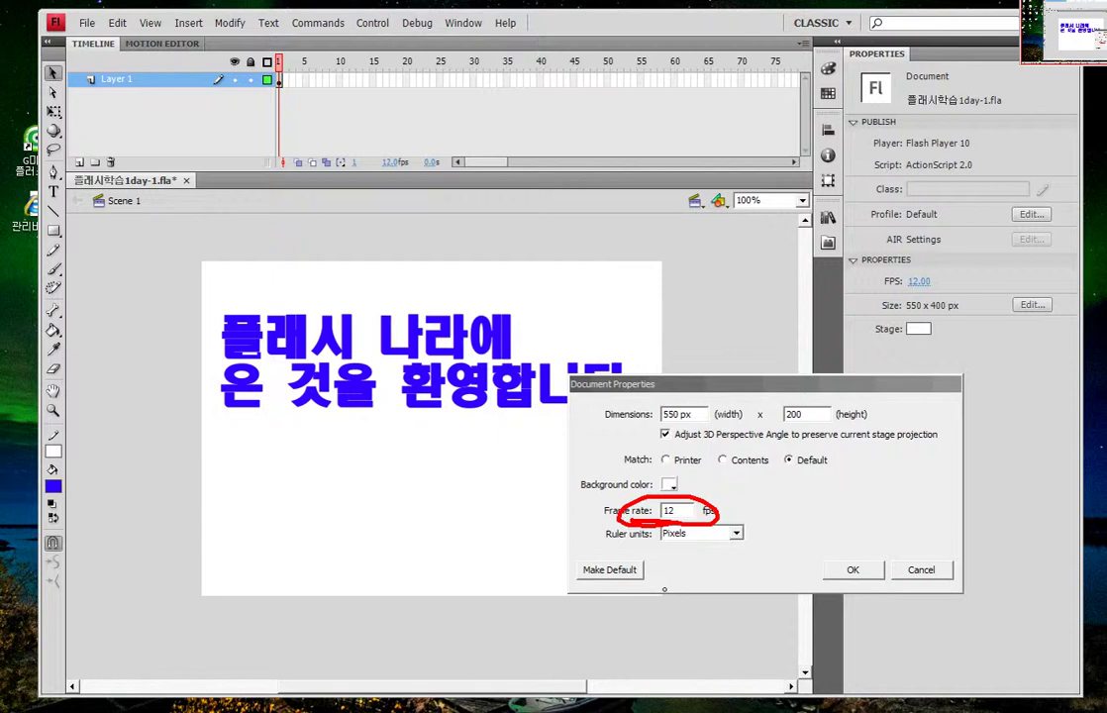
pyautogui.moveTo(666, 459); pyautogui.dragTo(659, 502)
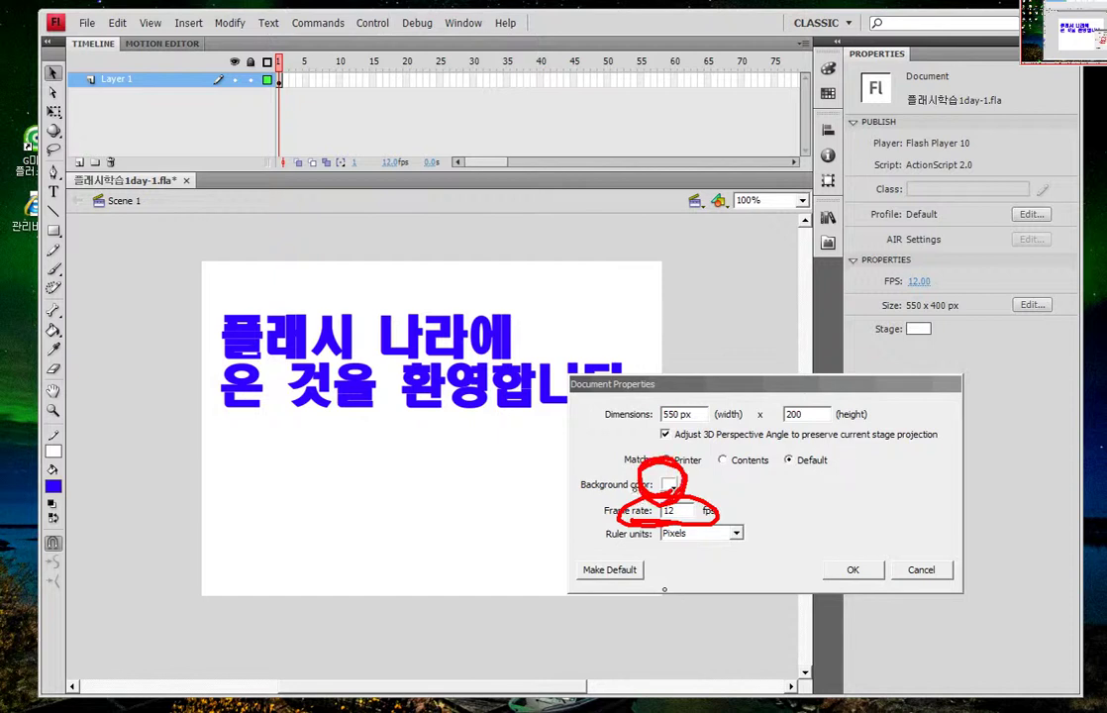
pyautogui.press('Escape')
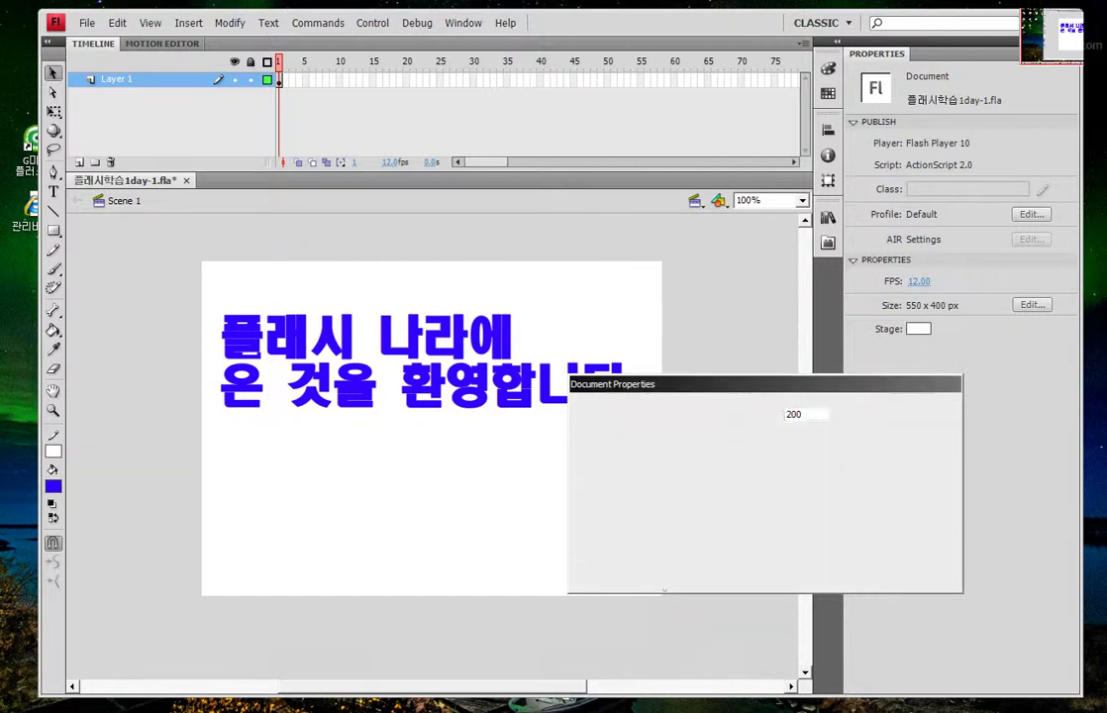
pyautogui.click(670, 485)
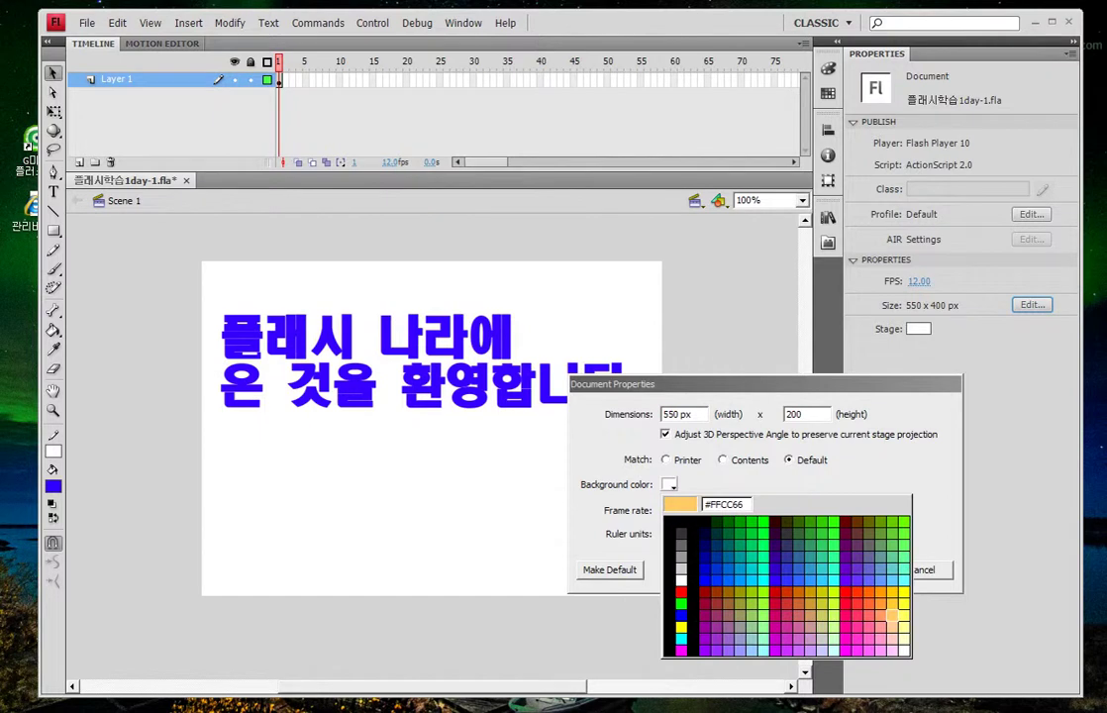
pyautogui.click(892, 627)
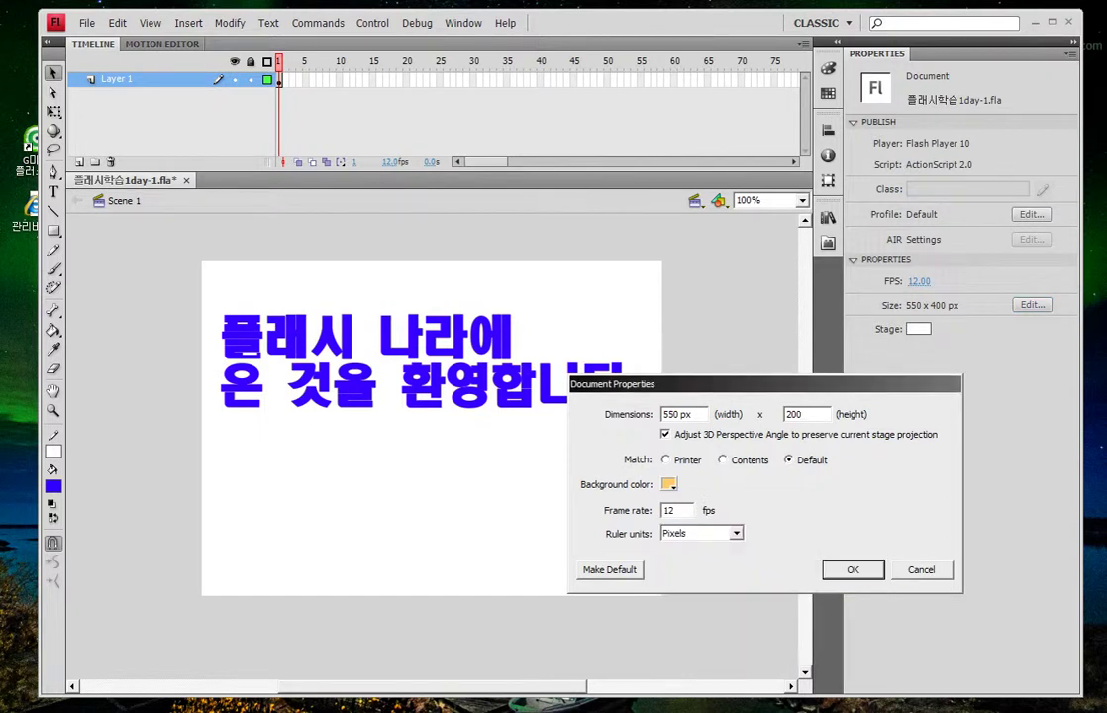
pyautogui.press('Return')
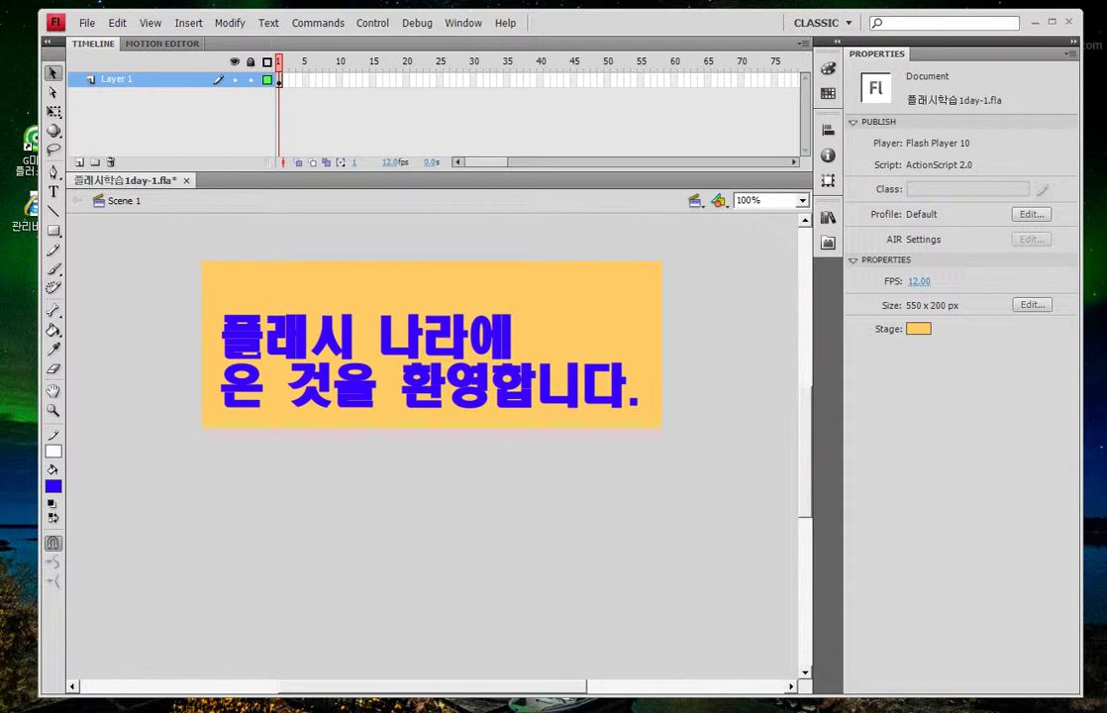
# Move the text block up to about X 21, Y 38.6 so it is centered on the shortened stage.
pyautogui.moveTo(396, 362); pyautogui.dragTo(385, 328)
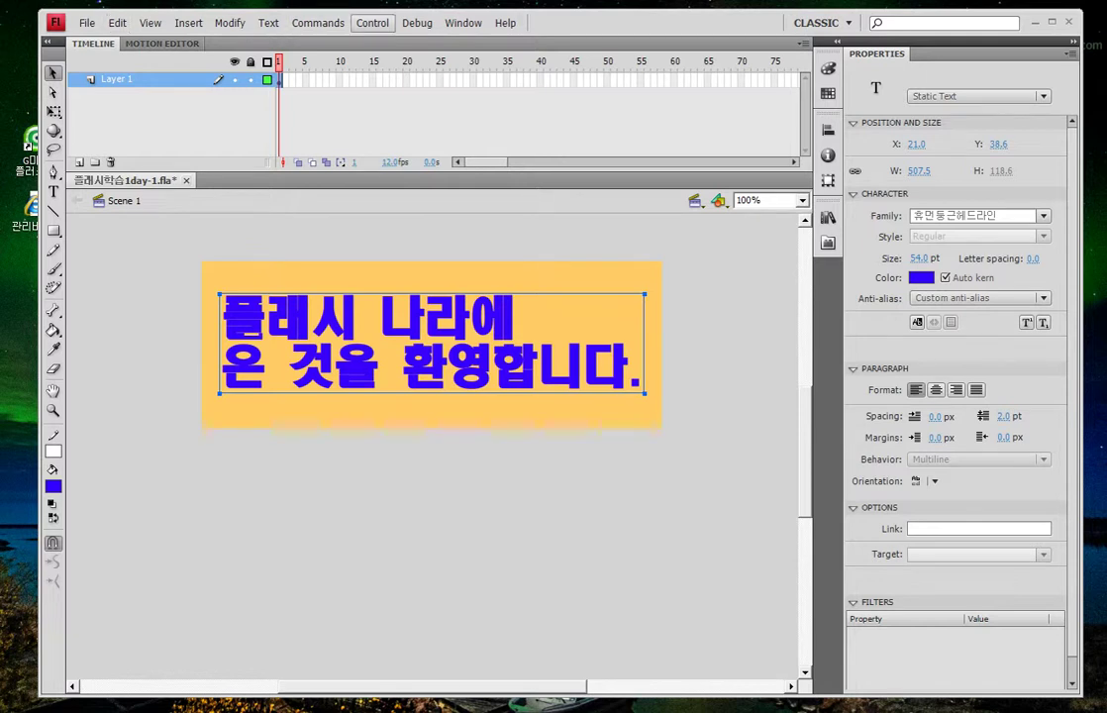
# Test the movie to preview the text on the resized orange stage, and close the preview window.
pyautogui.click(372, 22)
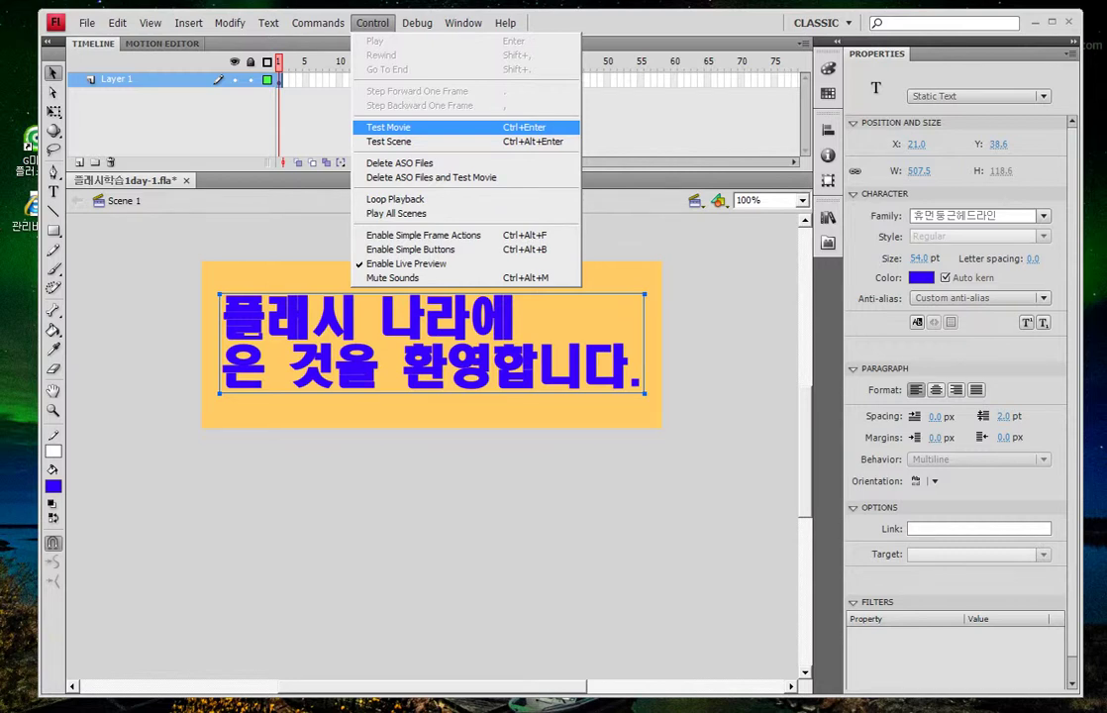
pyautogui.press('Return')
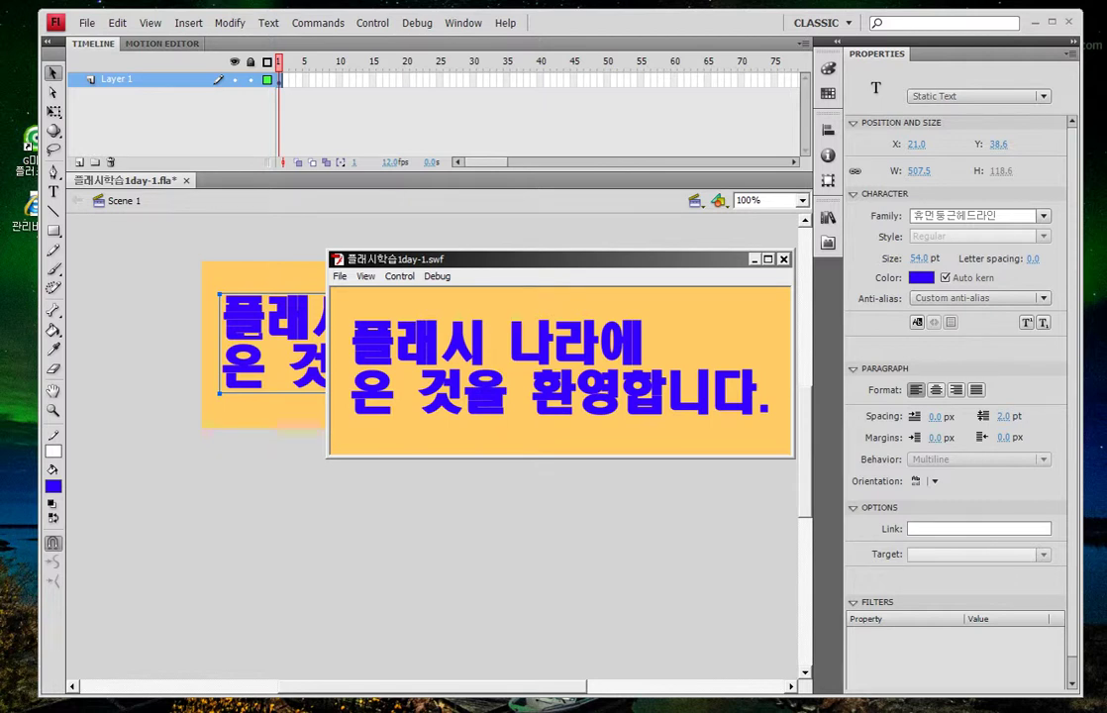
pyautogui.moveTo(286, 57)
pyautogui.mouseDown()
pyautogui.moveTo(249, 94)
pyautogui.moveTo(263, 112)
pyautogui.mouseUp()
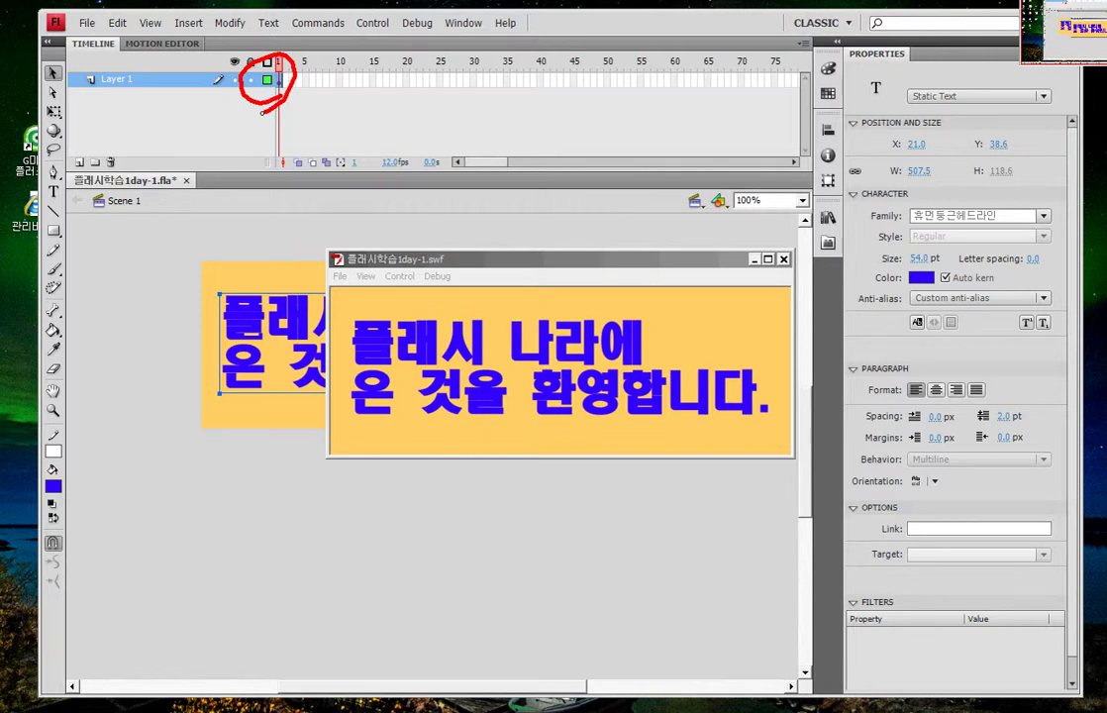
pyautogui.moveTo(807, 261)
pyautogui.mouseDown()
pyautogui.moveTo(762, 258)
pyautogui.moveTo(798, 254)
pyautogui.mouseUp()
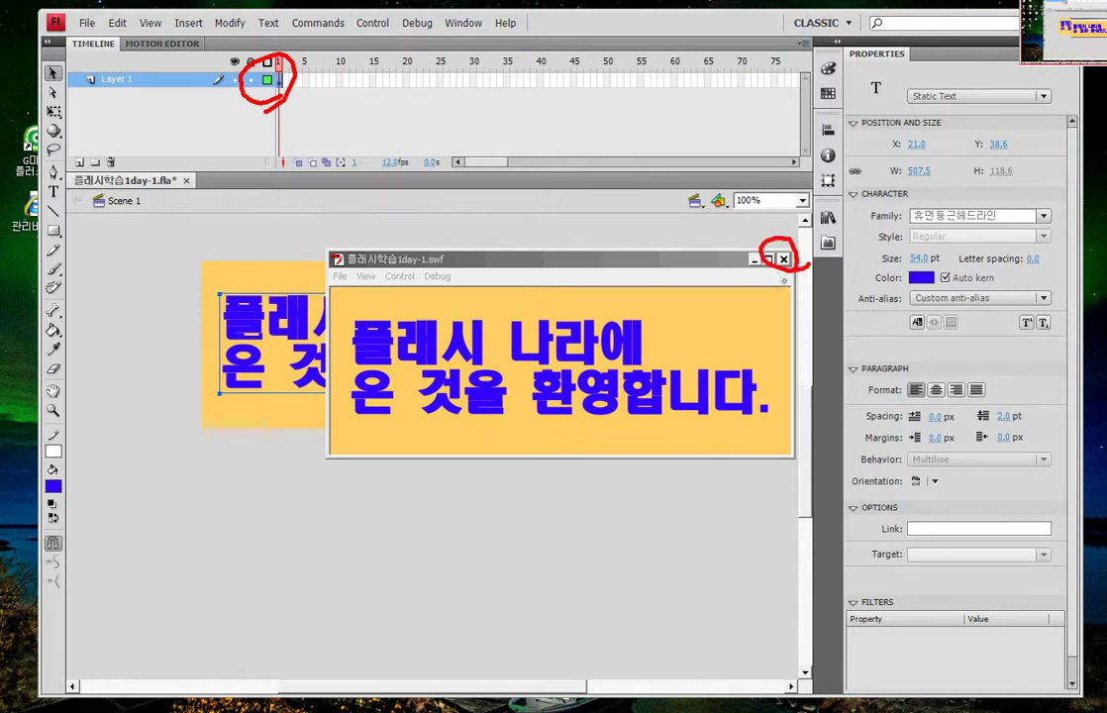
pyautogui.press('Escape')
pyautogui.click(783, 259)
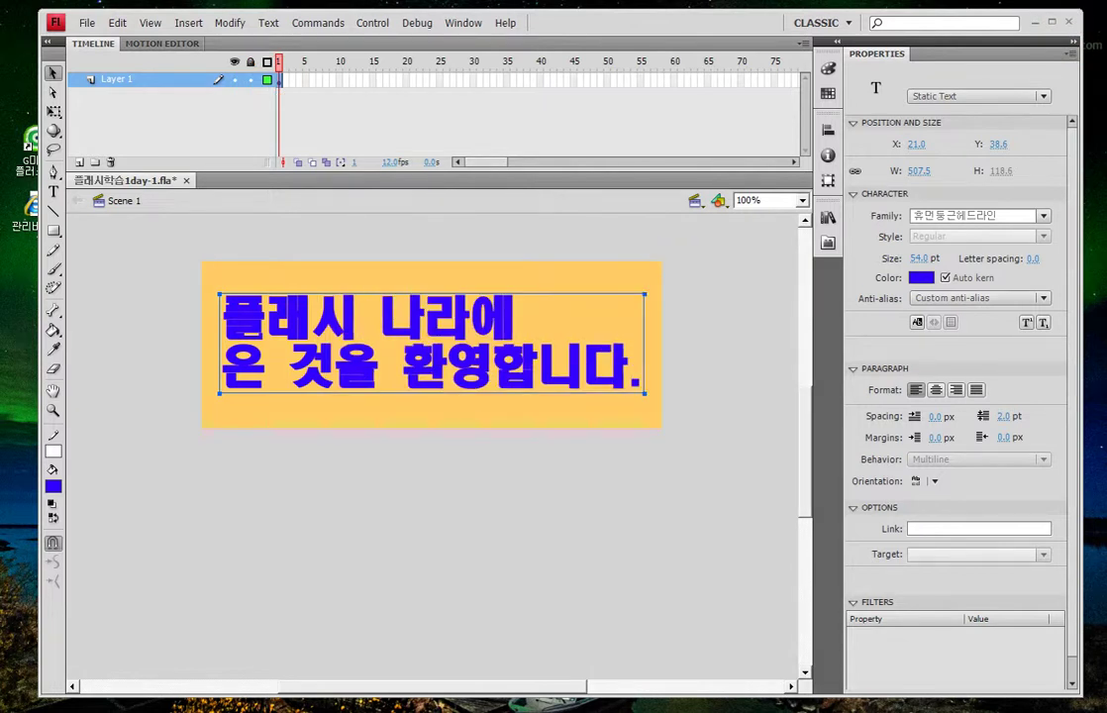
# Convert frame 2 of Layer 1 to a keyframe that repeats the text from frame 1.
pyautogui.press('Escape')
pyautogui.click(280, 80)
pyautogui.press('Escape')
pyautogui.click(279, 80)
pyautogui.press('Escape')
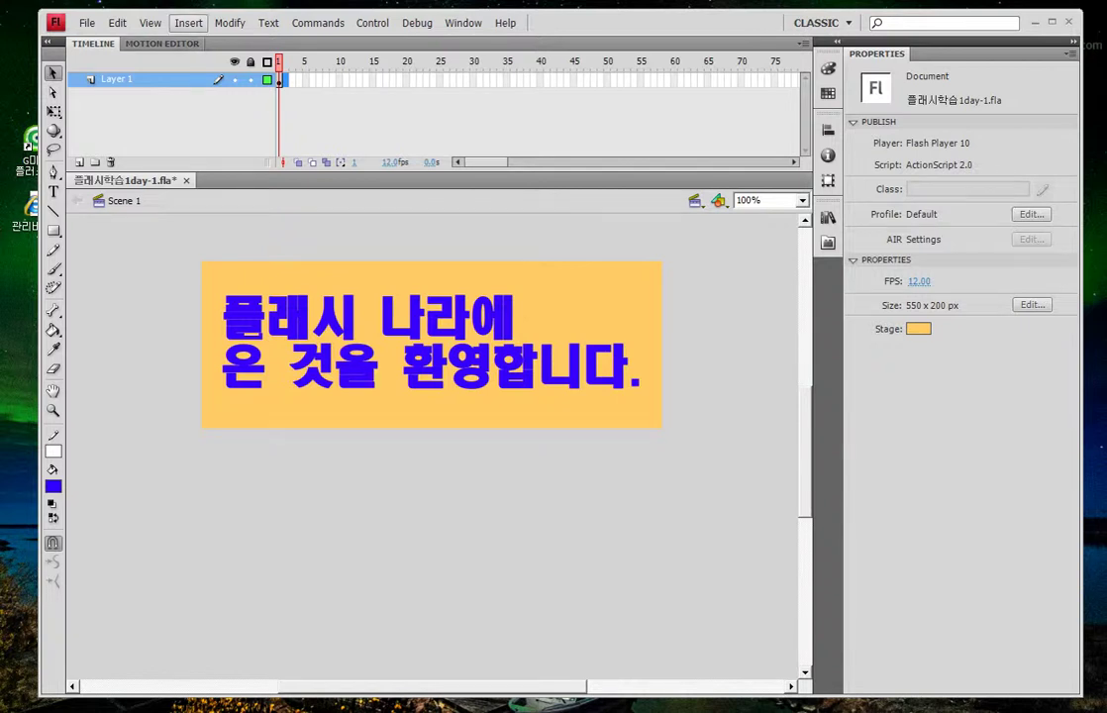
pyautogui.click(230, 23)
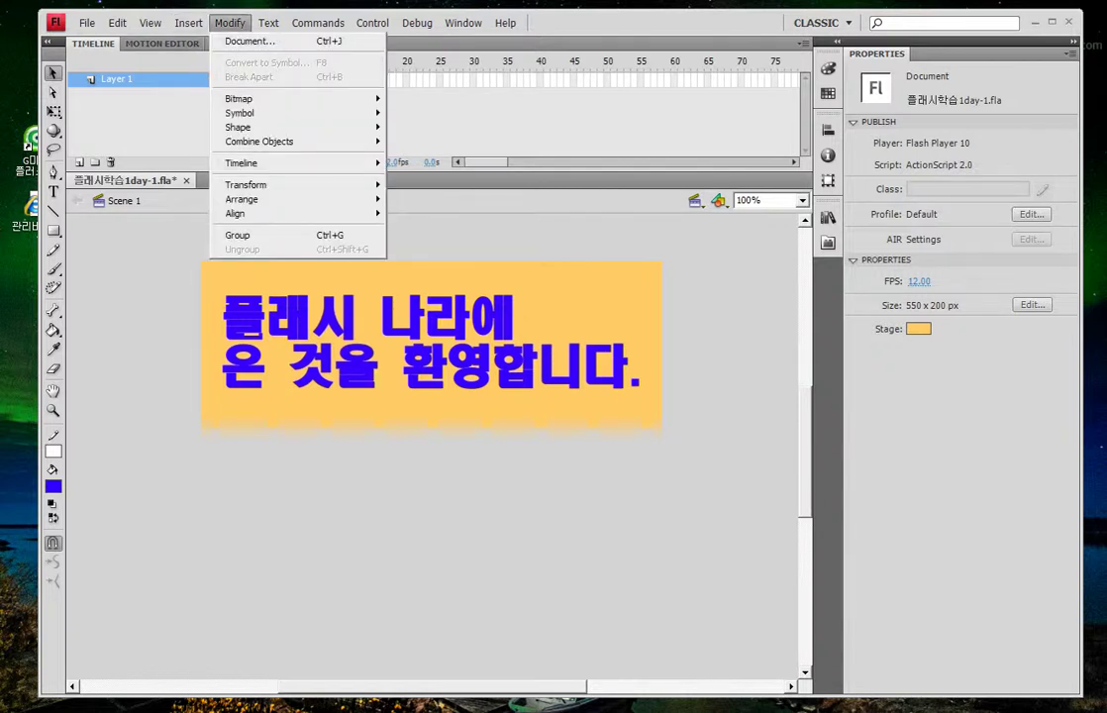
pyautogui.moveTo(243, 163)
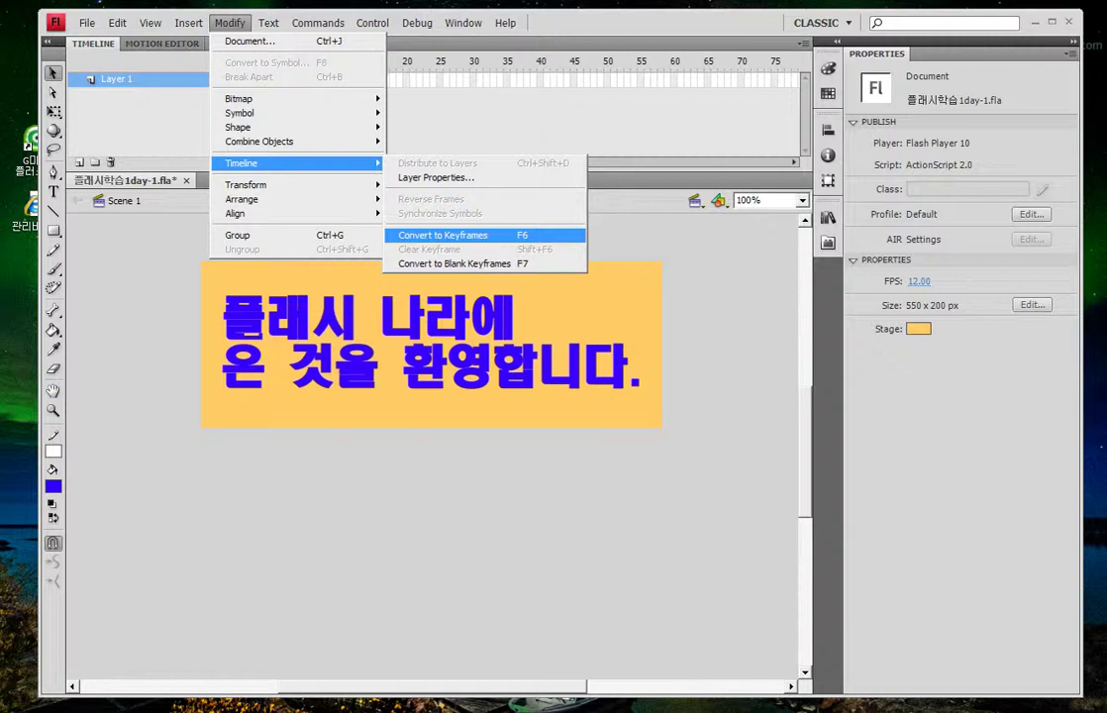
pyautogui.click(443, 234)
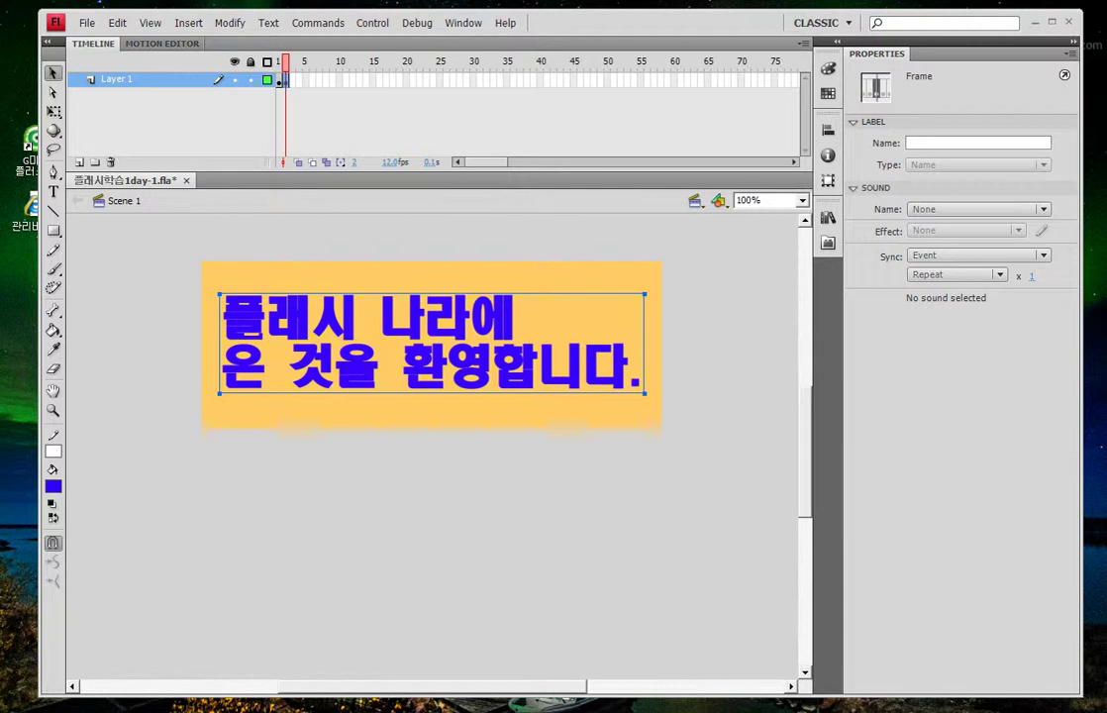
# Move the text block in frame 2 straight down to about Y 71.6 and compare it with frame 1.
pyautogui.moveTo(352, 369); pyautogui.dragTo(349, 398)
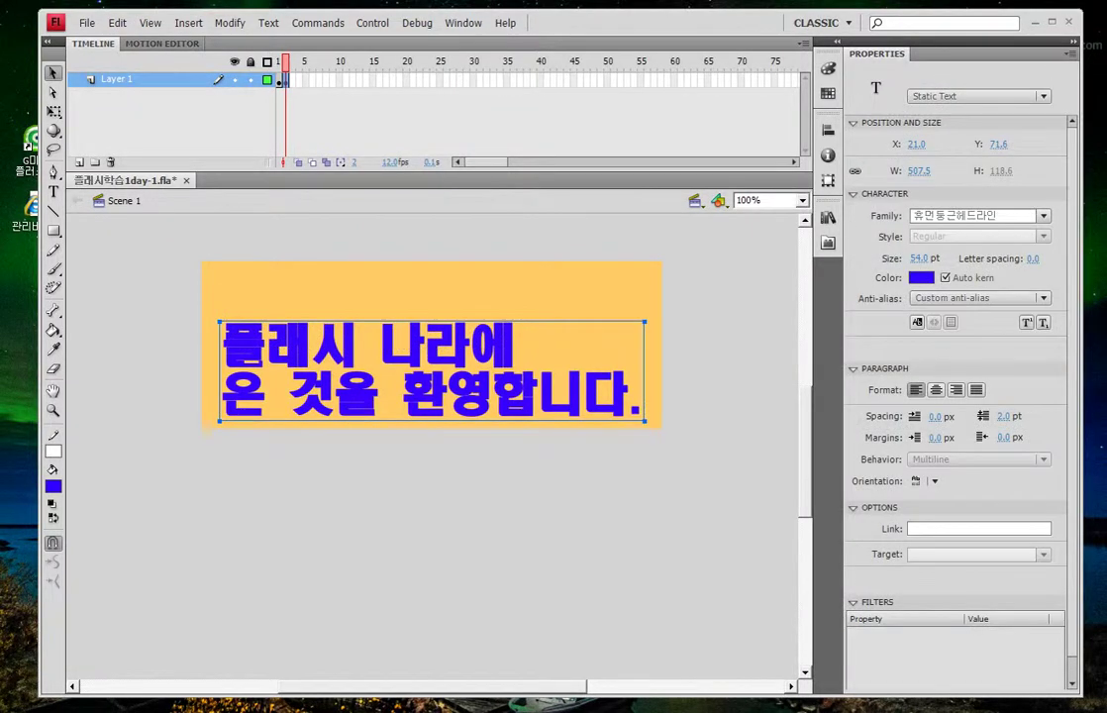
pyautogui.hotkey('ctrl', 'z')
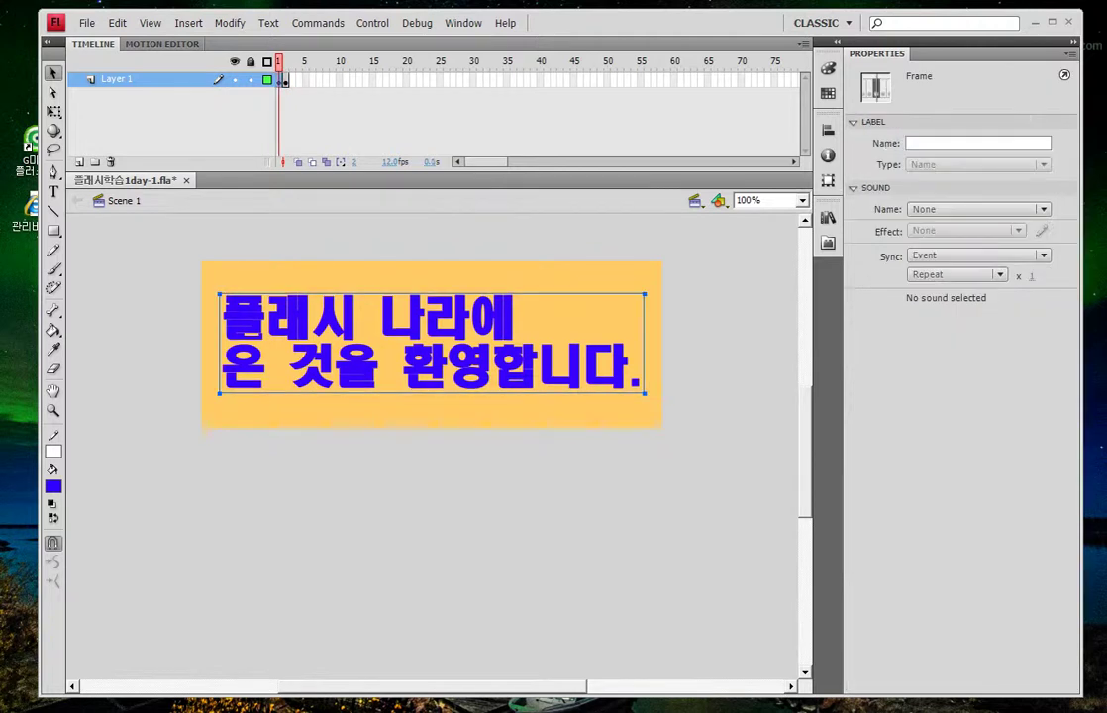
pyautogui.click(285, 81)
pyautogui.click(279, 80)
pyautogui.click(285, 80)
pyautogui.click(278, 80)
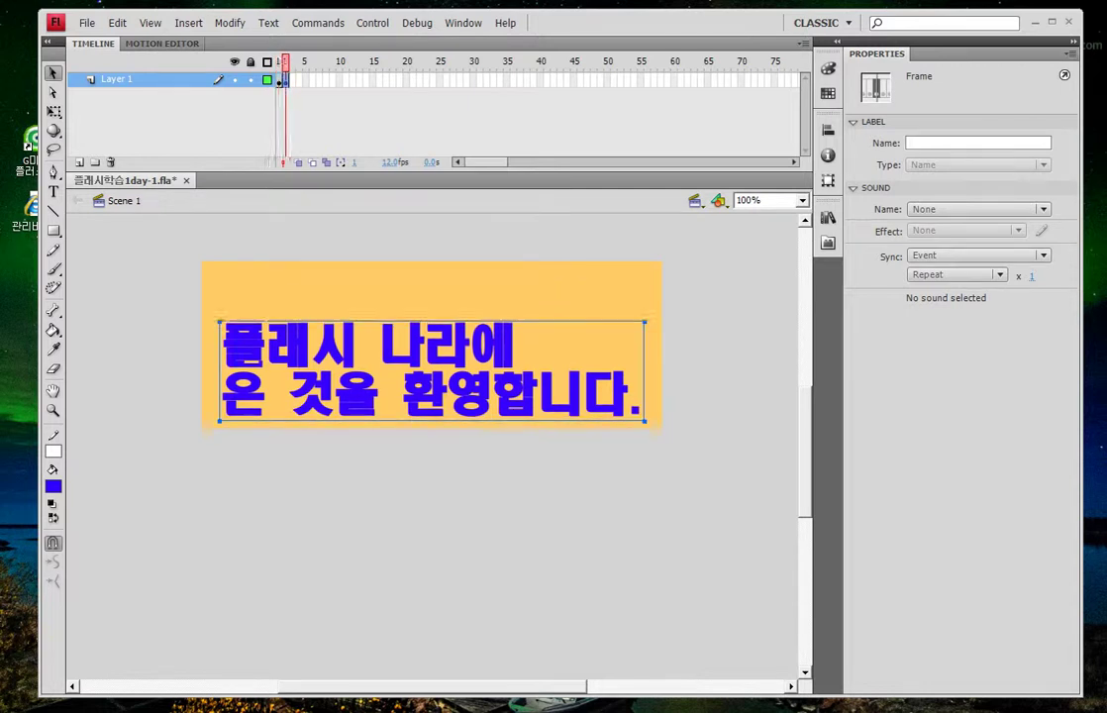
# Test the two-frame movie to preview the text's up-and-down motion, and deselect the text block.
pyautogui.click(372, 22)
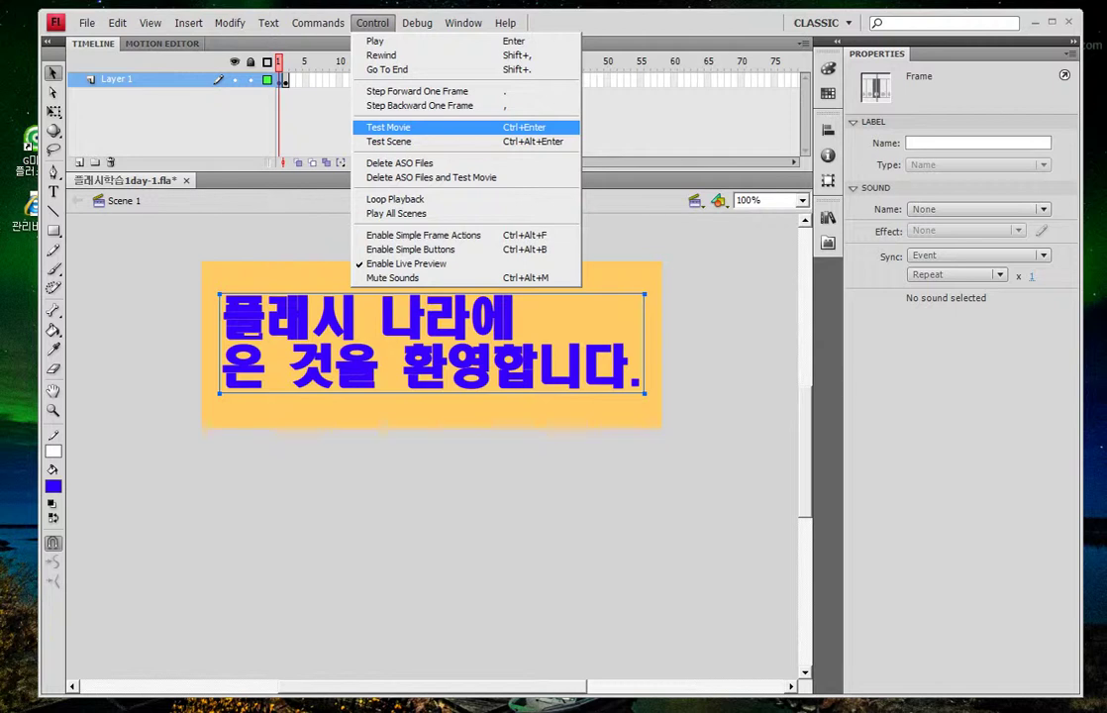
pyautogui.click(389, 127)
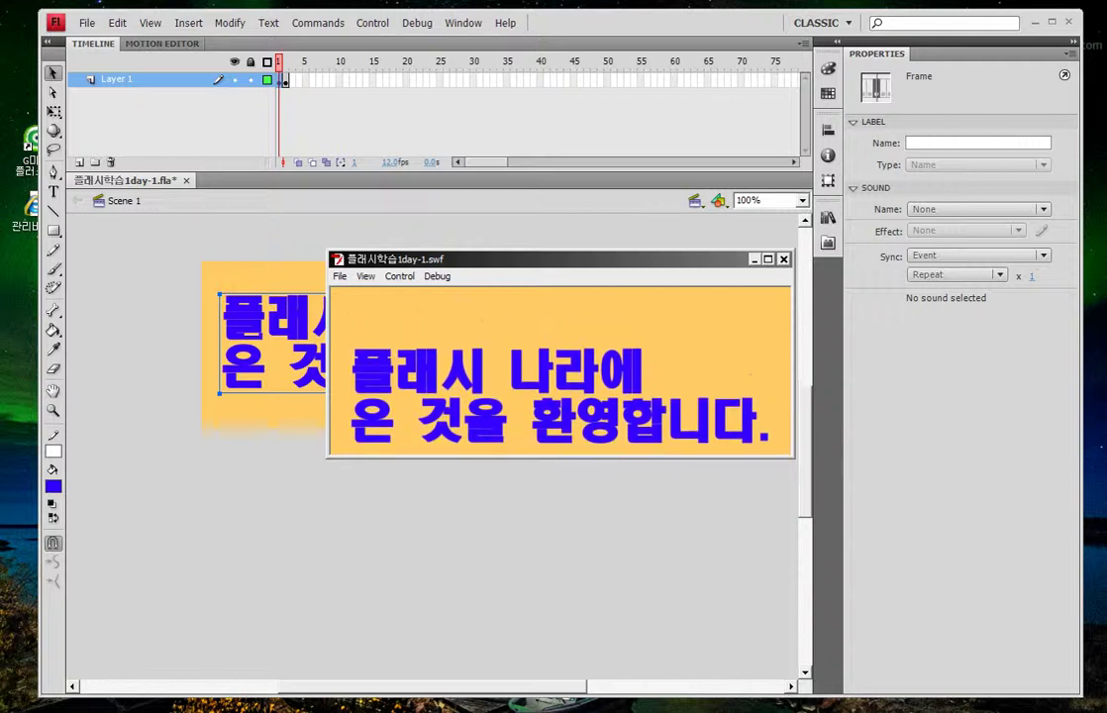
pyautogui.click(743, 238)
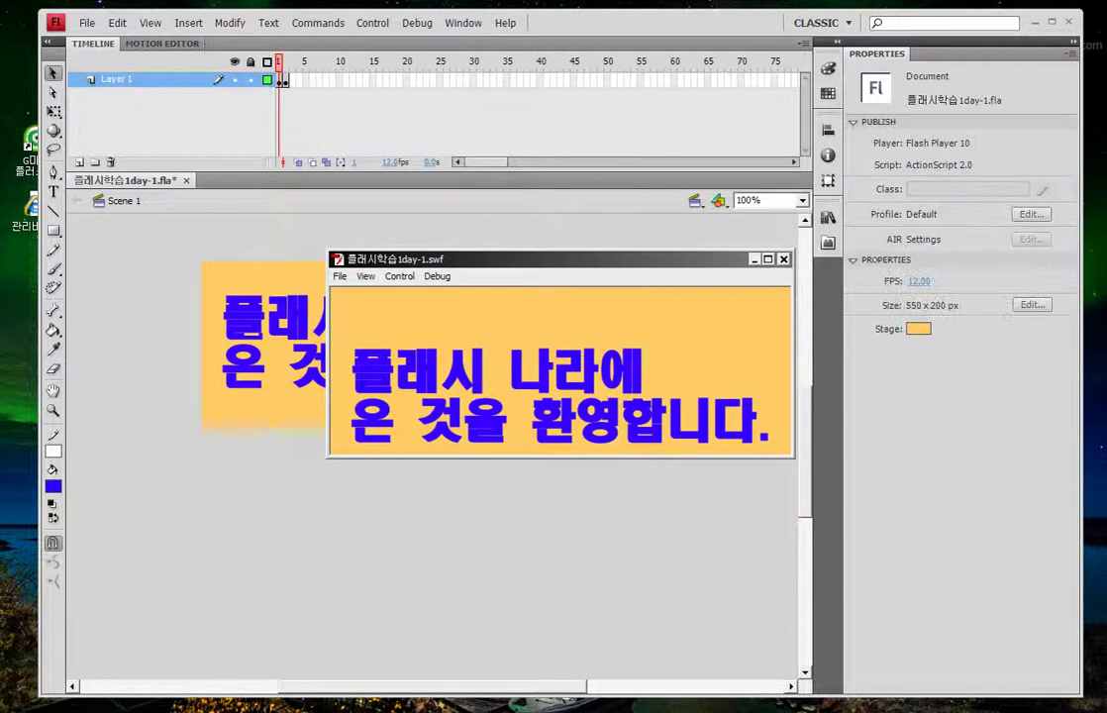